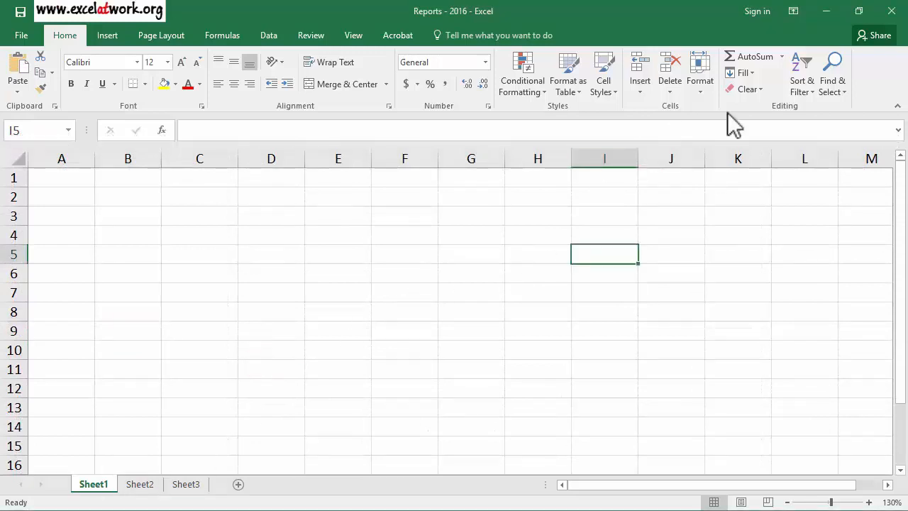
Restore the maximized workbook and Document.pdf windows, then stretch the PDF window to full screen width and move it to the lower half.
left_click(859, 11)
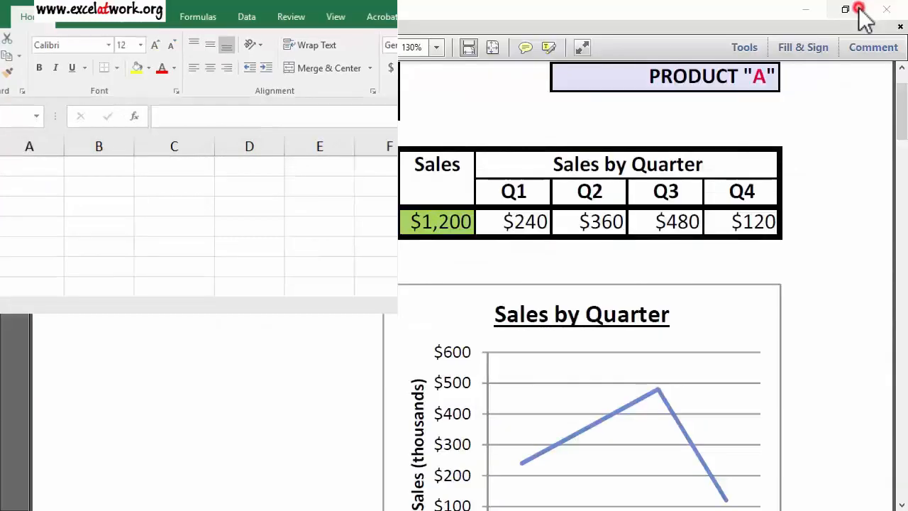
left_click(821, 126)
left_click(845, 9)
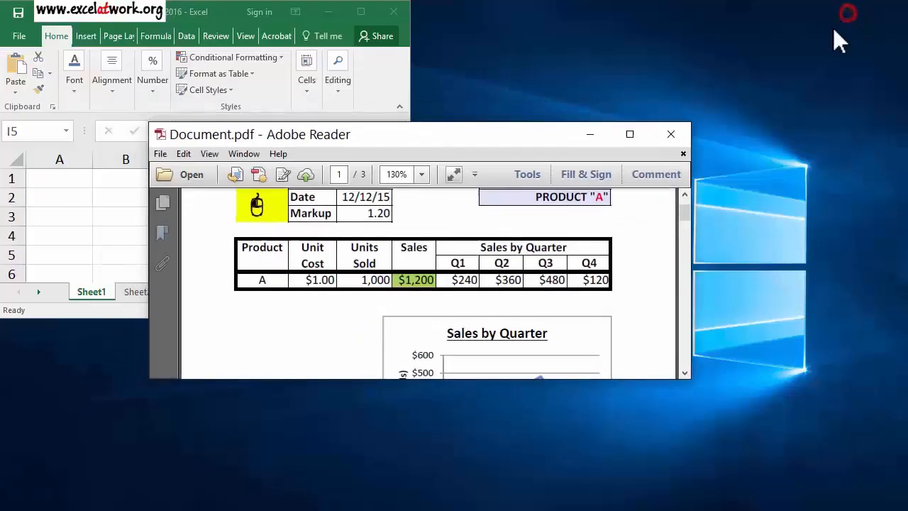
left_click_drag(151, 271, 7, 284)
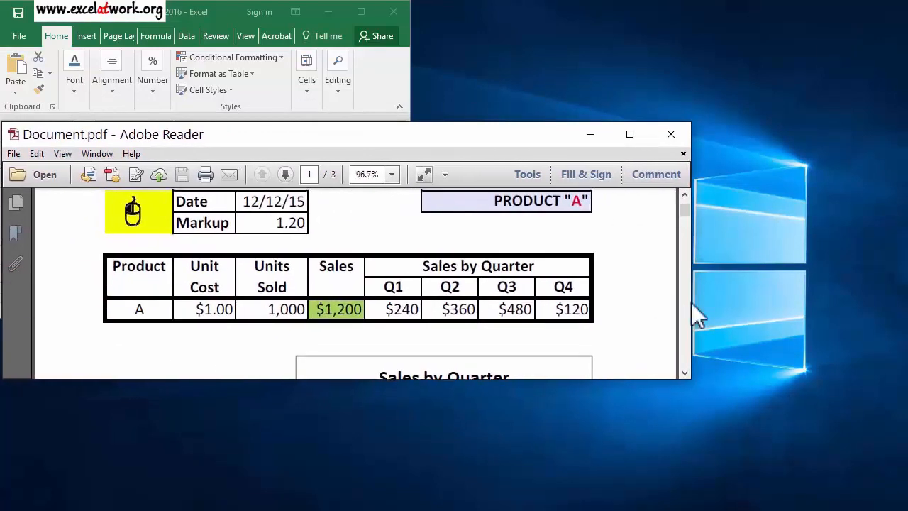
left_click_drag(691, 304, 900, 286)
left_click_drag(672, 137, 671, 269)
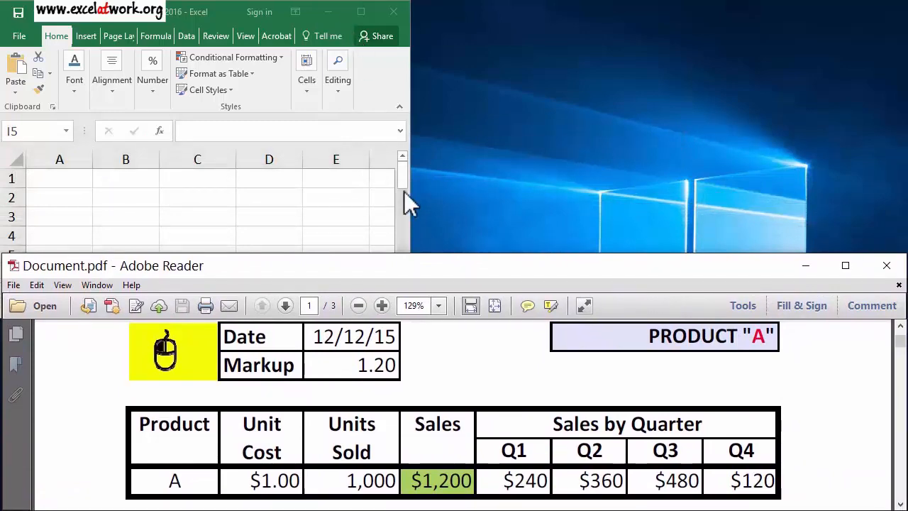
Widen the Reports workbook window to the full screen width above the PDF and reduce its ribbon to tabs only.
left_click(204, 19)
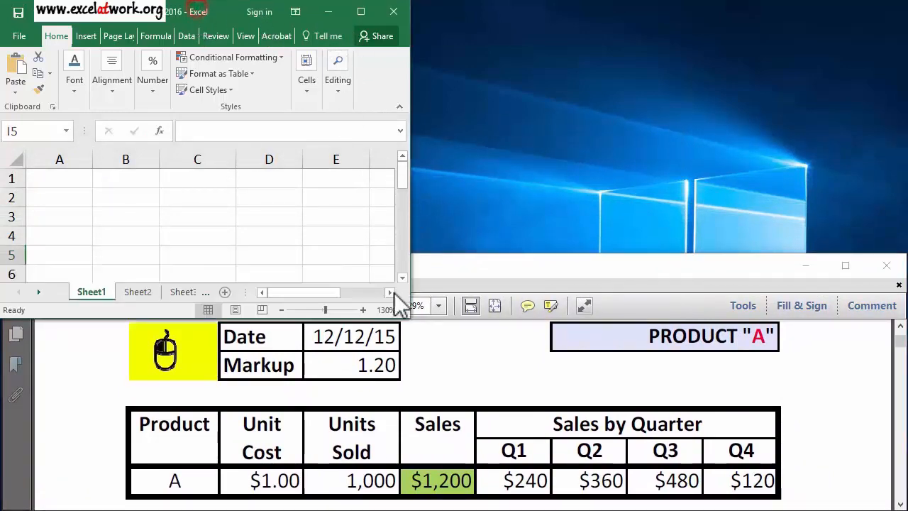
left_click_drag(408, 321, 896, 316)
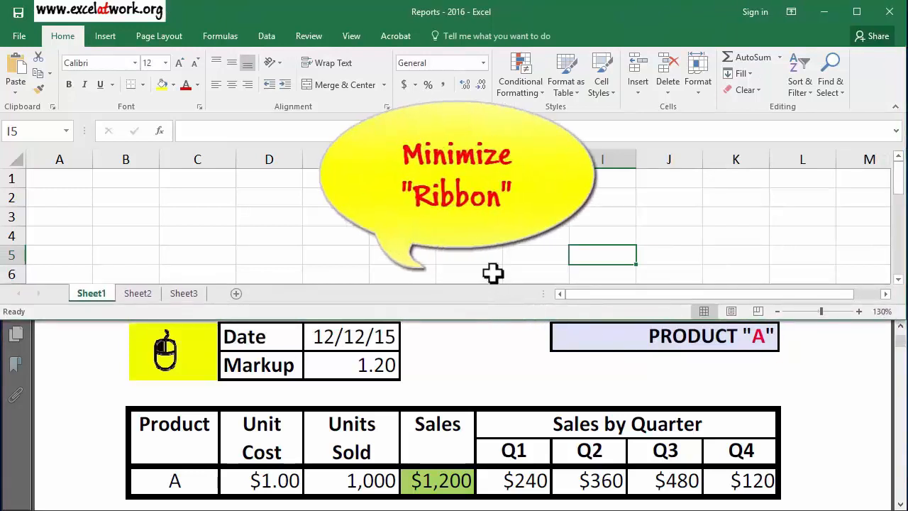
left_click(790, 12)
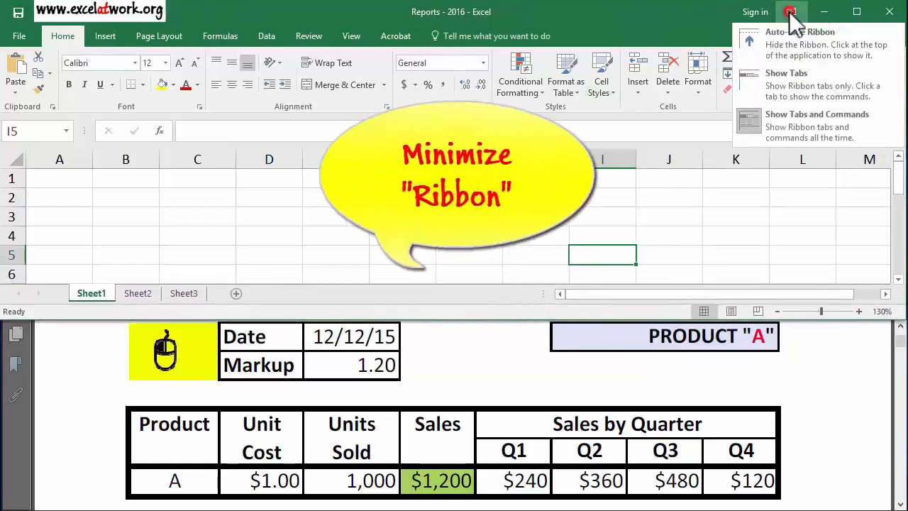
left_click(783, 83)
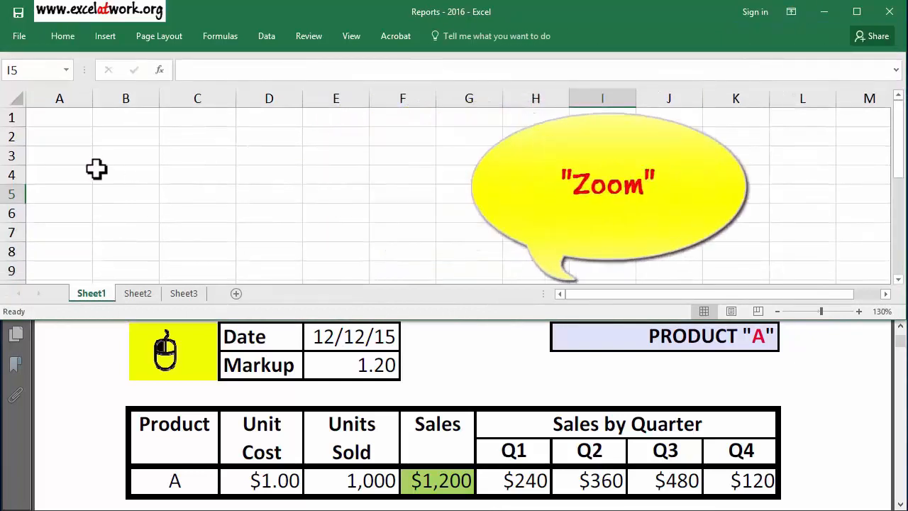
Zoom Sheet1 in to 175%.
left_click(96, 170)
scroll(74, 174, "up", 1)
scroll(74, 174, "up", 1)
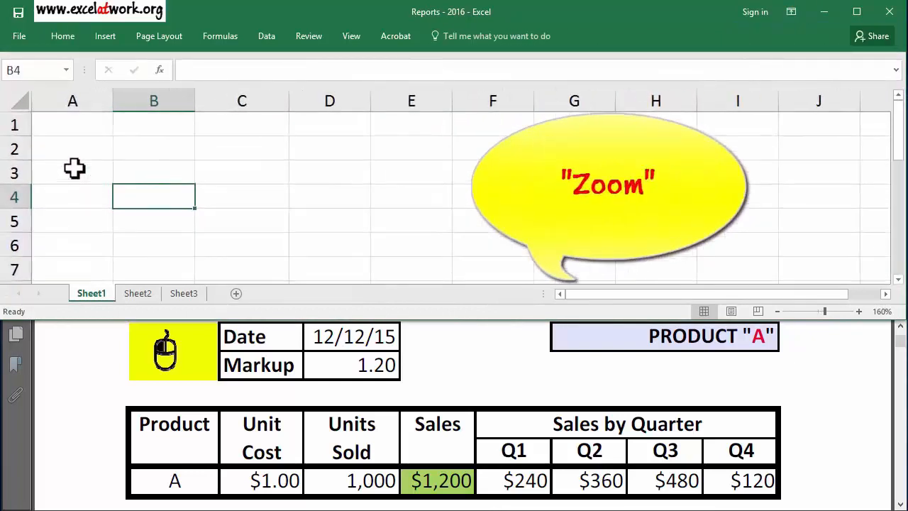
scroll(73, 170, "up", 1)
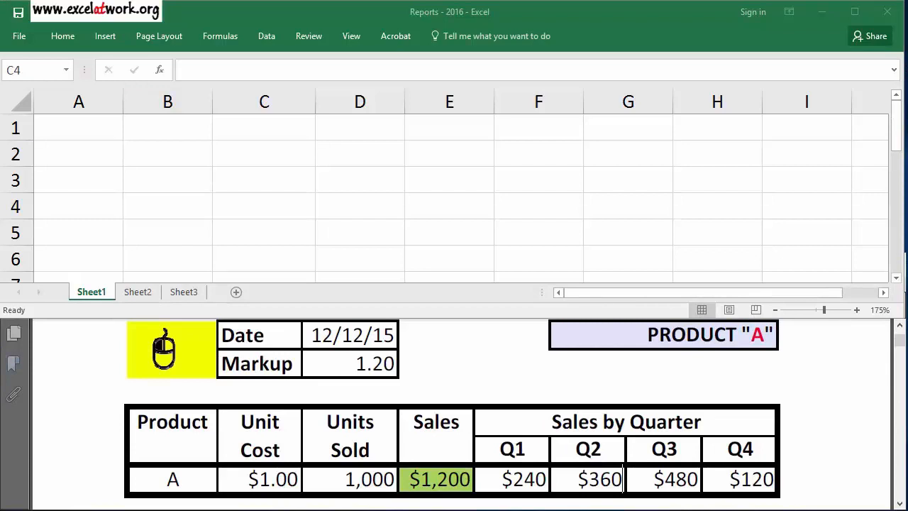
Enter the labels Date in cell B1 and Markup in cell B2.
left_click(186, 136)
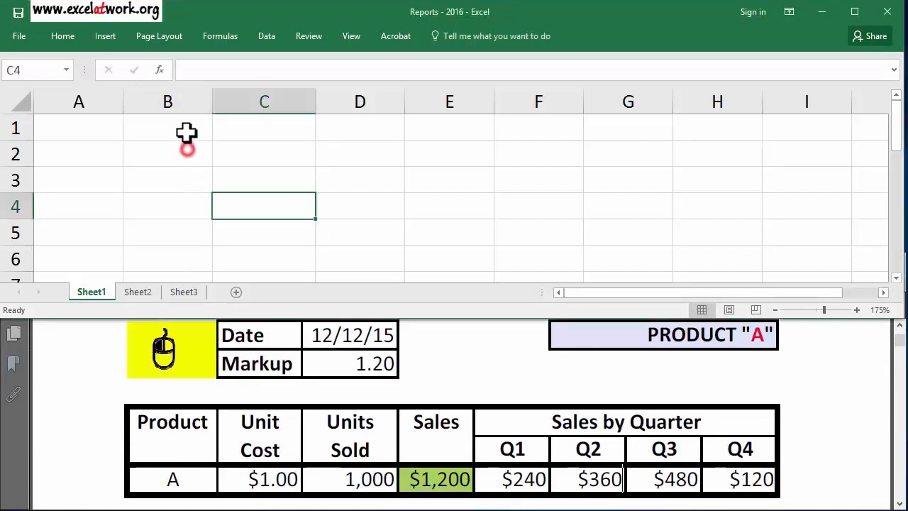
left_click(189, 127)
type("Date")
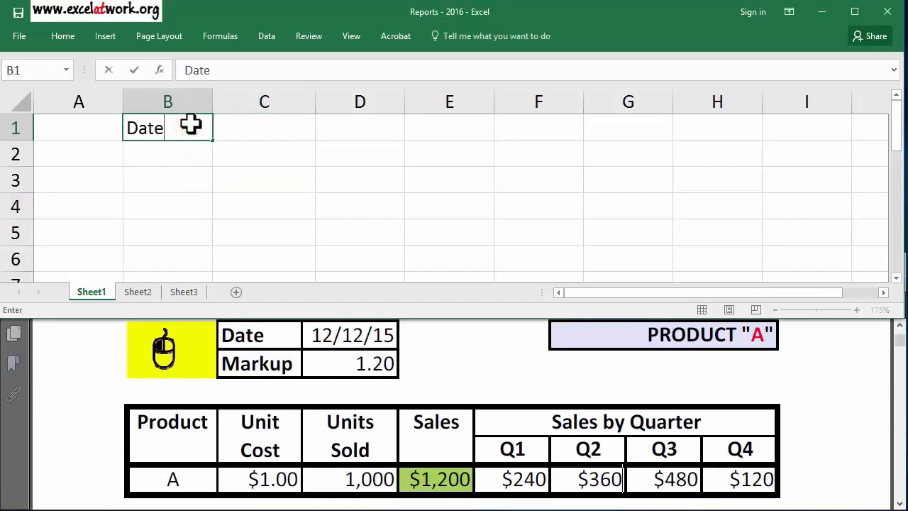
key("Return")
type("Markup")
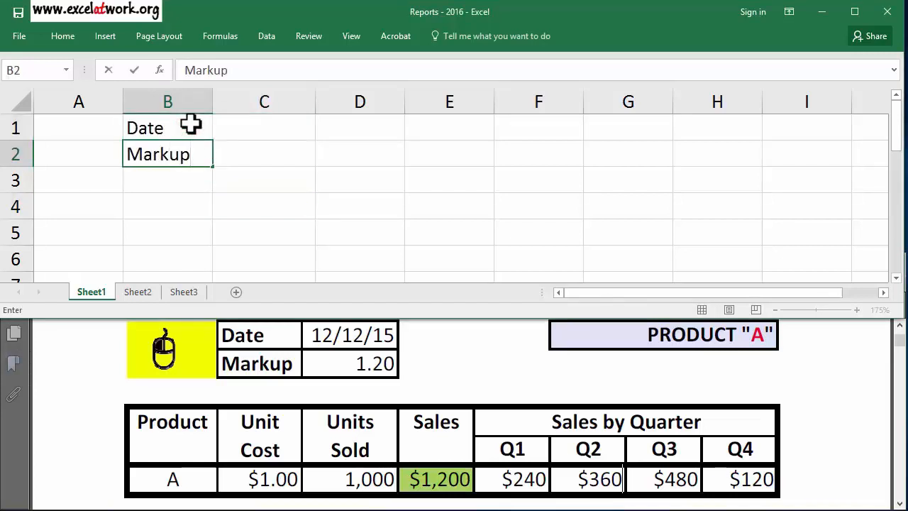
Enter the date 12/12/2015 in cell C1 and the markup value 1.2 in cell C2.
key("Tab")
key("Up")
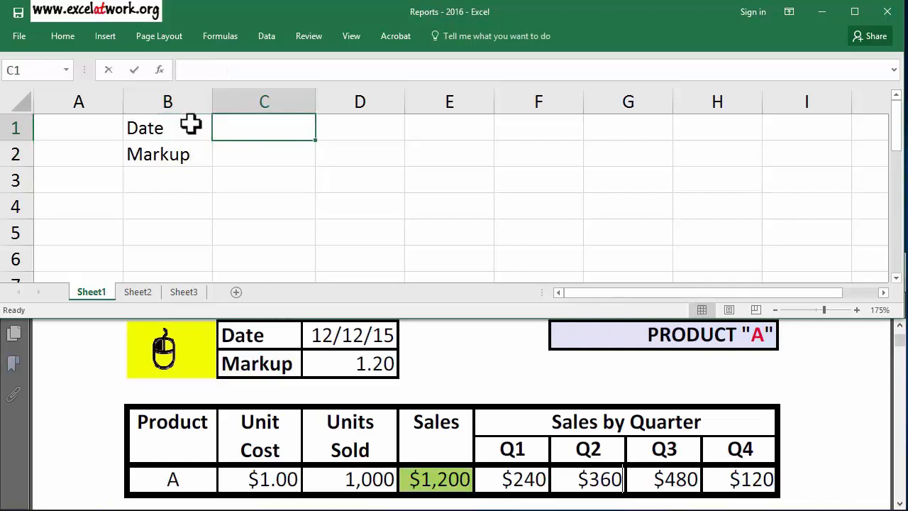
type("12/12/20")
type("15")
key("Return")
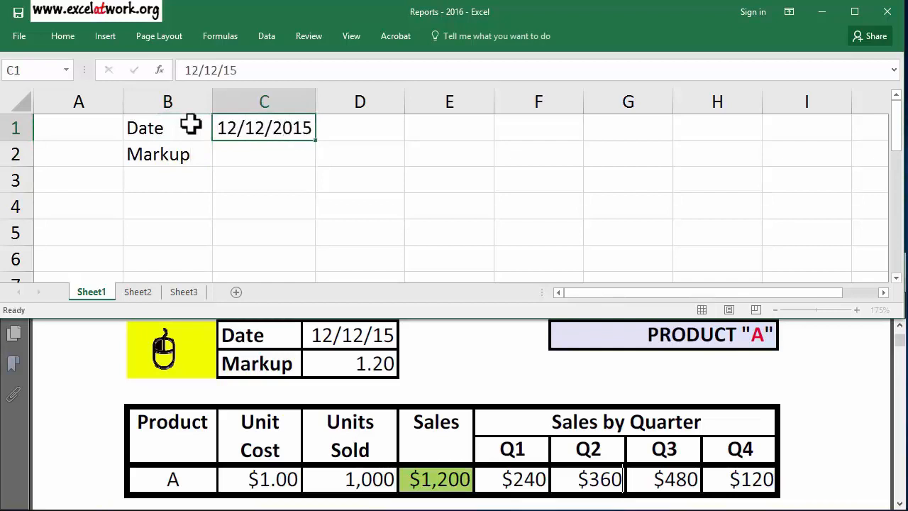
type("1.2")
key("Return")
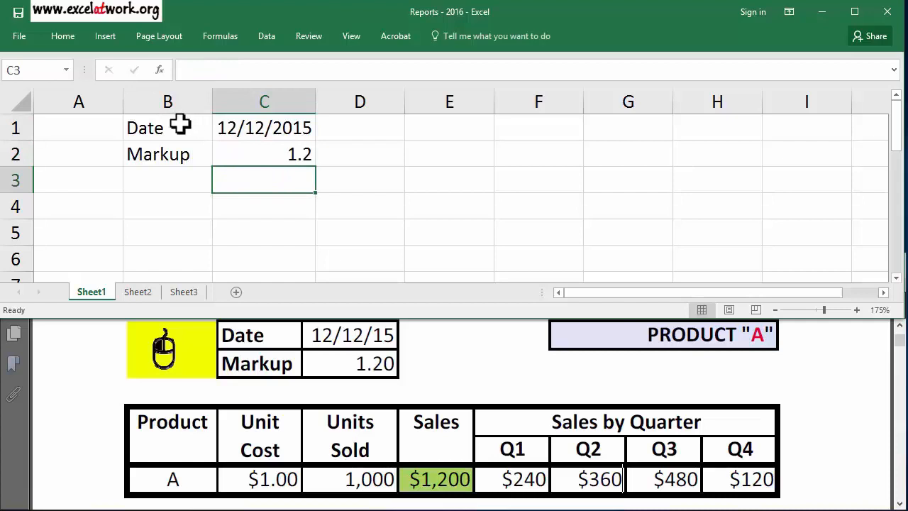
Insert the picture file mouseleft at cell A1 and shrink it to fit within cells A1:A2.
left_click(97, 128)
left_click(113, 38)
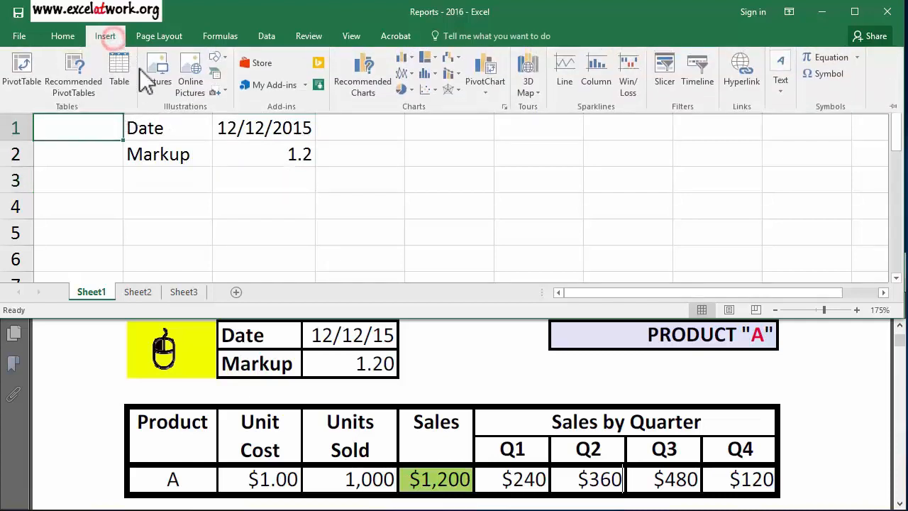
left_click(147, 74)
left_click(254, 236)
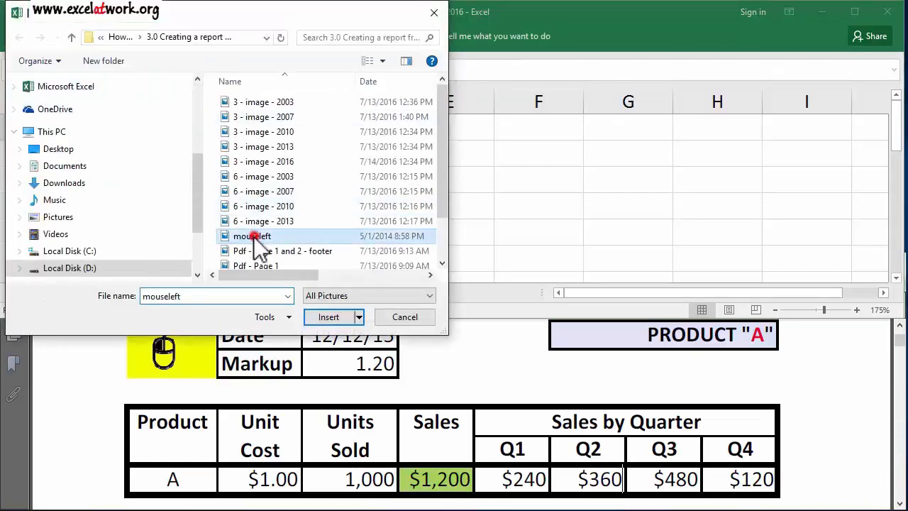
left_click(329, 317)
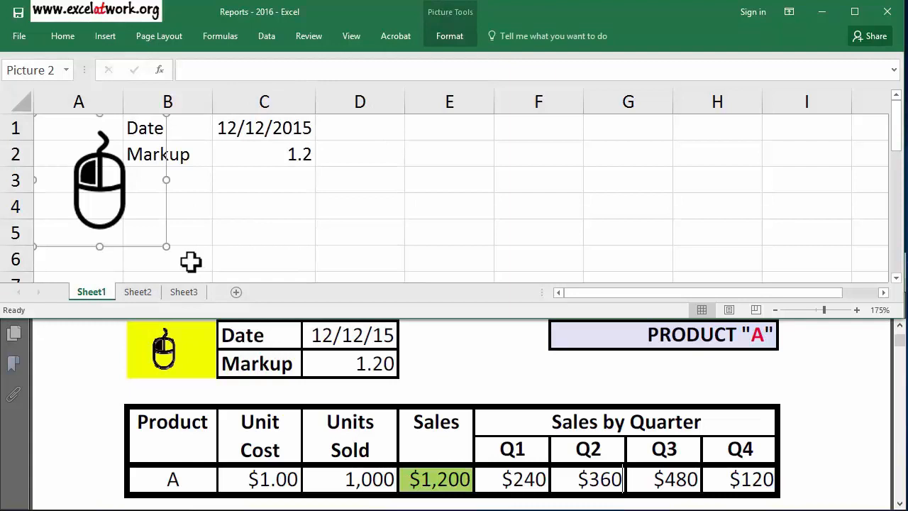
left_click_drag(165, 245, 75, 150)
left_click(185, 198)
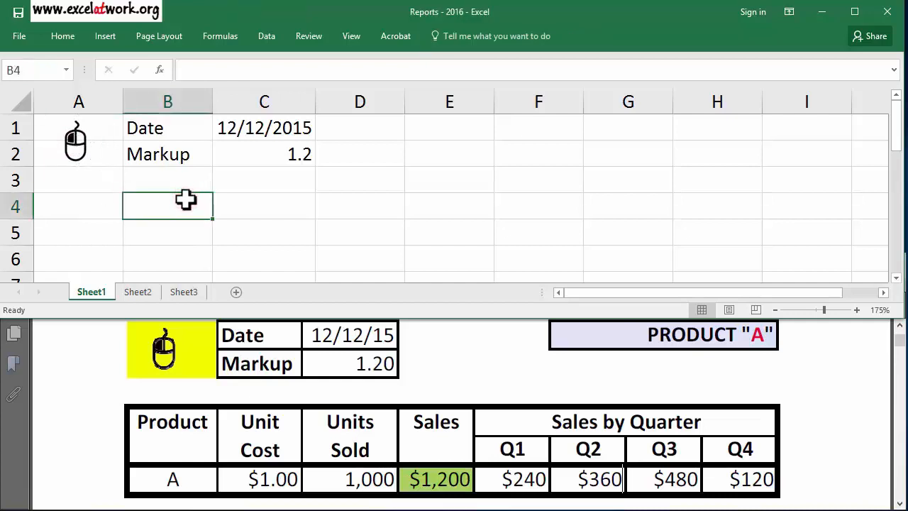
Enter the table headers Product, Unit Cost, Units Sold and Sales in cells A4 to D4.
left_click(106, 205)
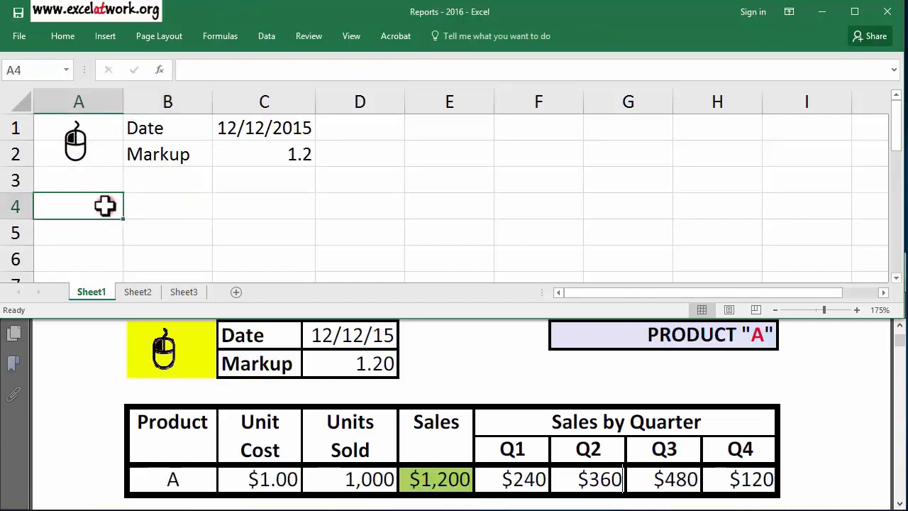
type("Product")
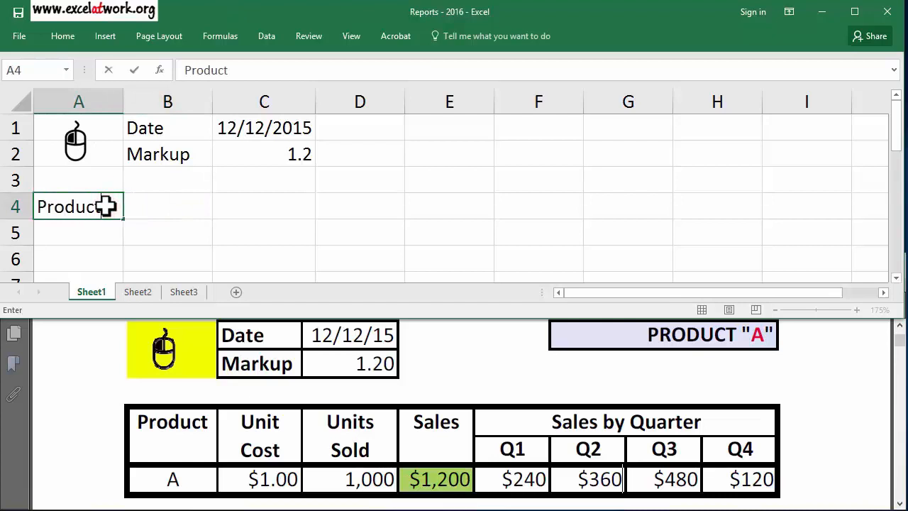
key("Tab")
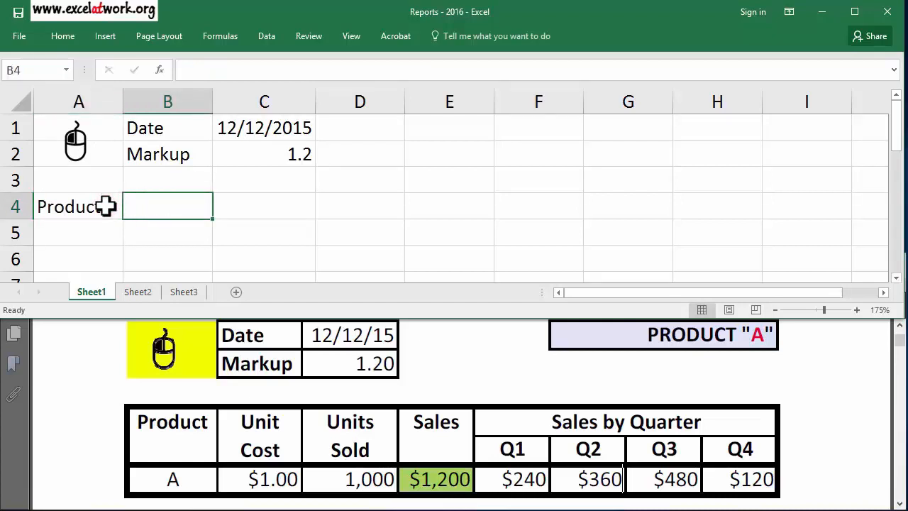
type("Unit Cost")
key("Tab")
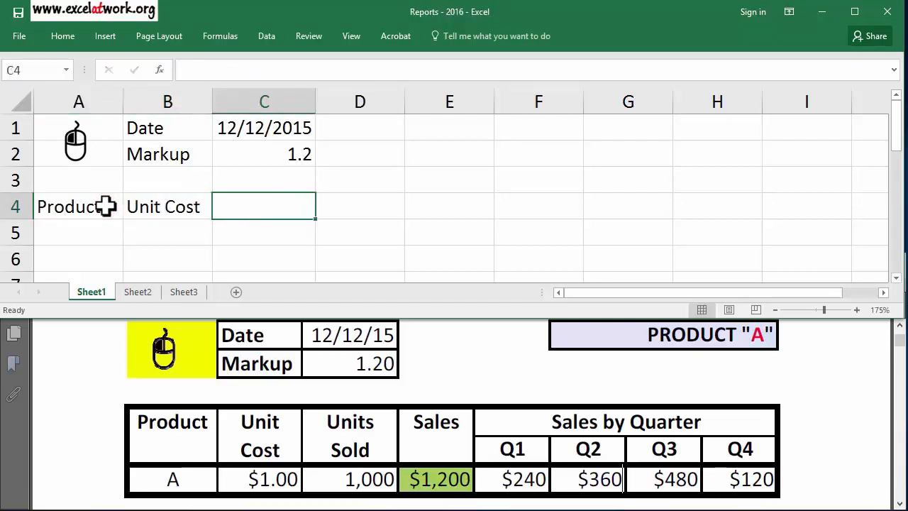
type("Units Sold")
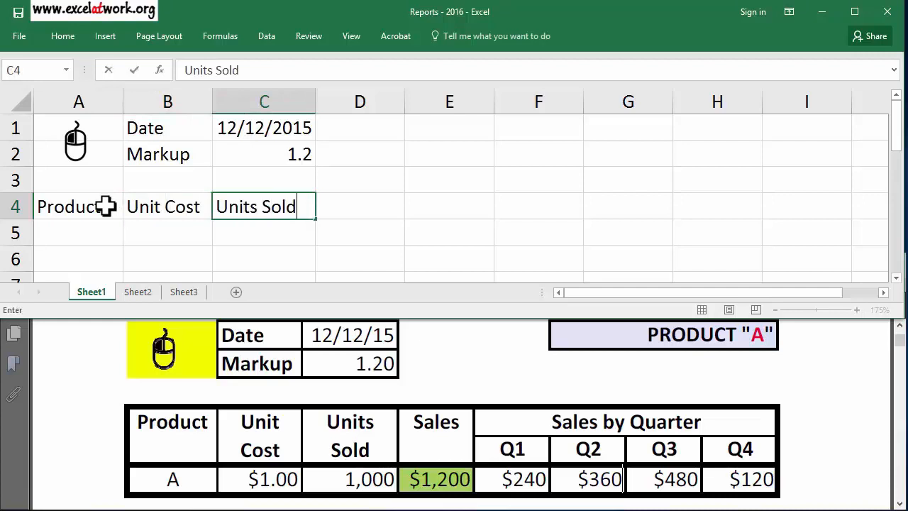
key("Tab")
type("Sales")
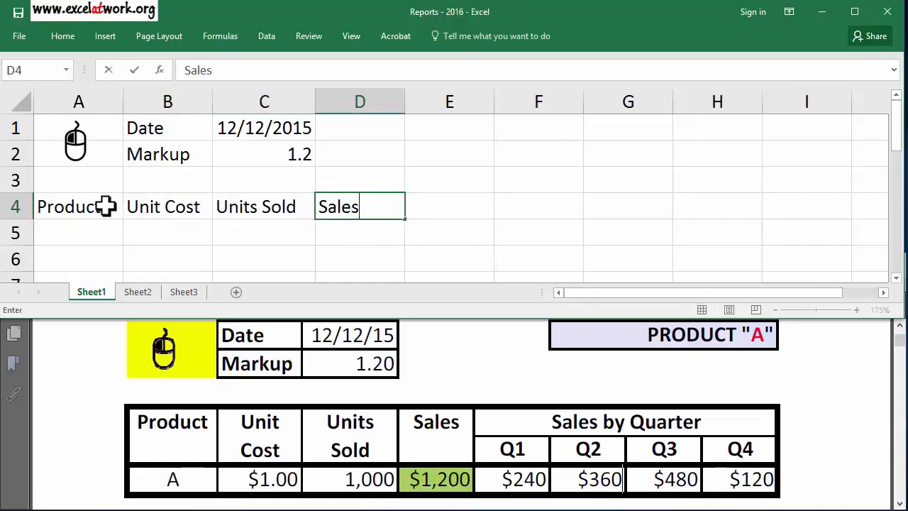
key("Tab")
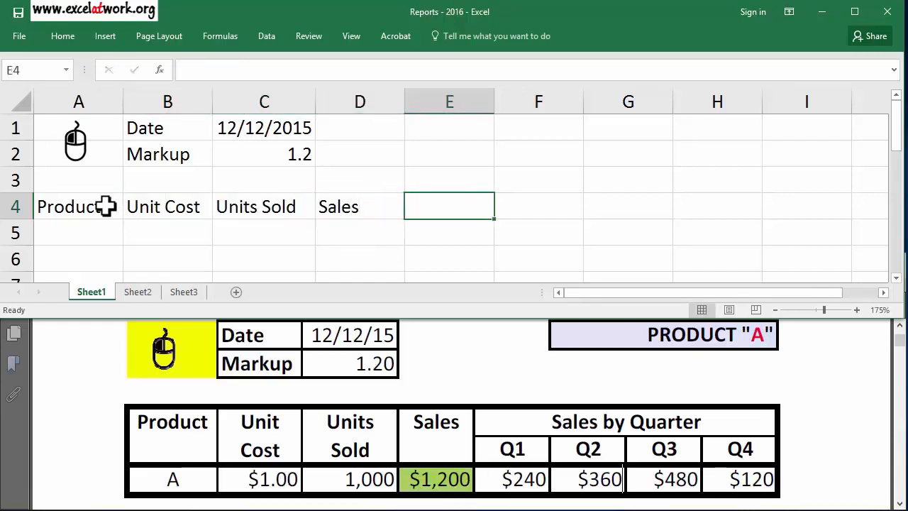
Enter Q1 in cell E4 and fill the series across to Q4 in cell H4.
type("Q1")
key("Return")
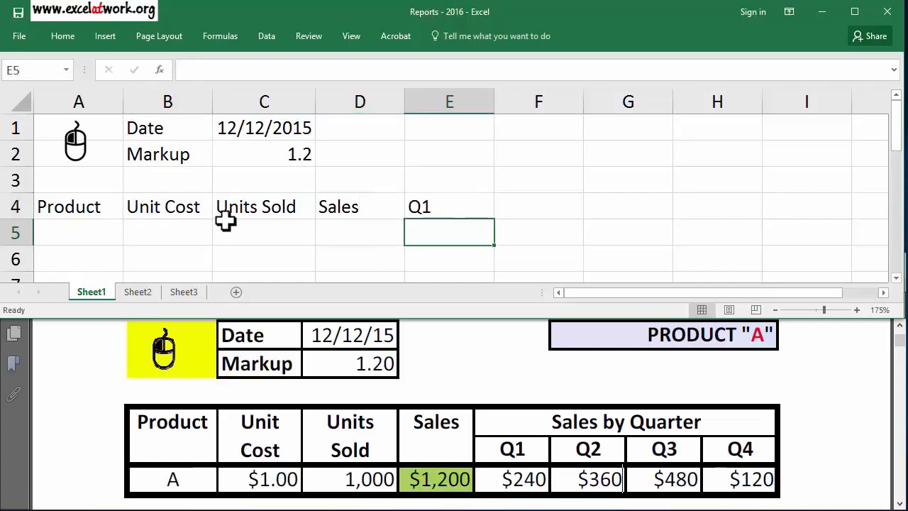
left_click(426, 205)
left_click_drag(494, 216, 728, 196)
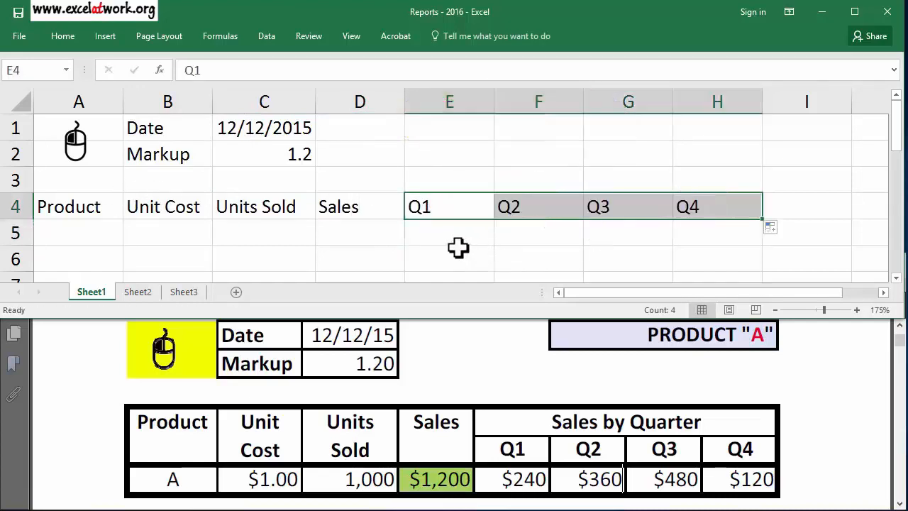
Move the Q1 to Q4 headers down to E5:H5 and enter the heading Sales by Quarter in cell E4.
left_click(457, 232)
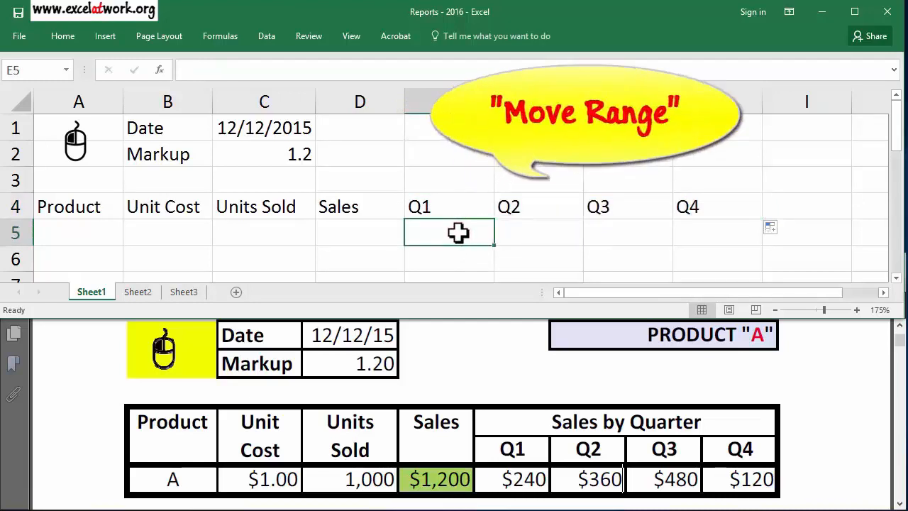
left_click_drag(444, 206, 574, 233)
left_click(464, 209)
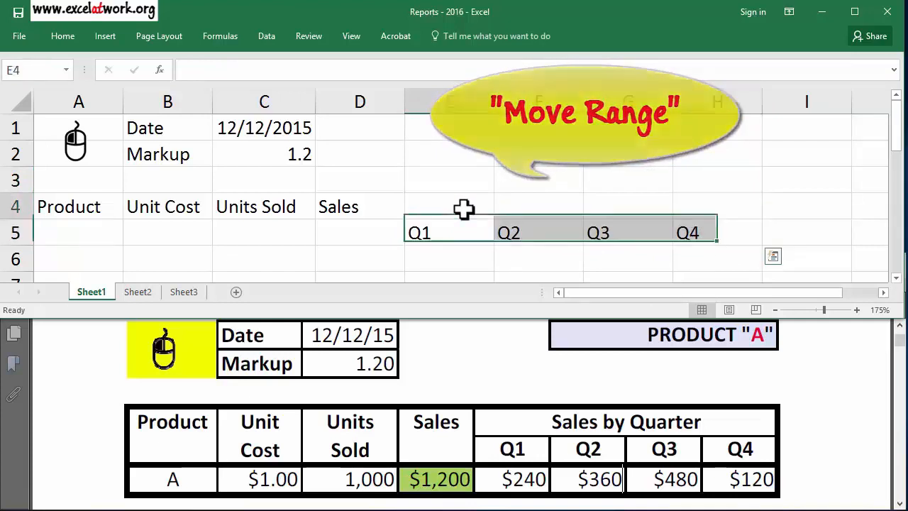
type("Sales b")
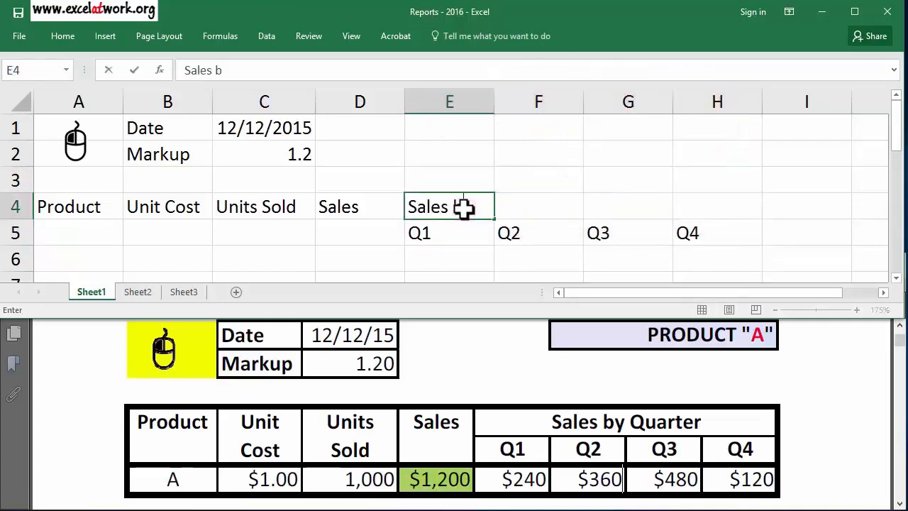
type("y Quarter")
key("Return")
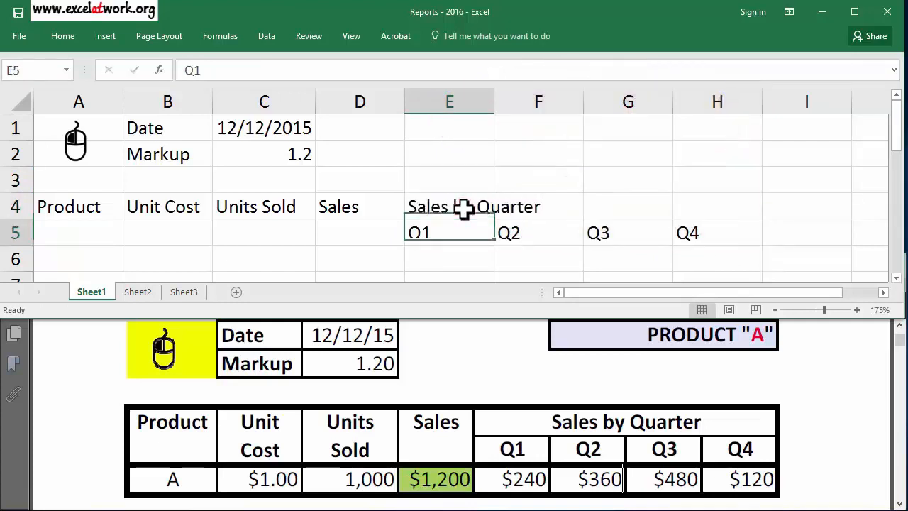
Enter the product name A in cell A6.
key("Down")
key("Left")
key("Left")
key("Left")
key("Left")
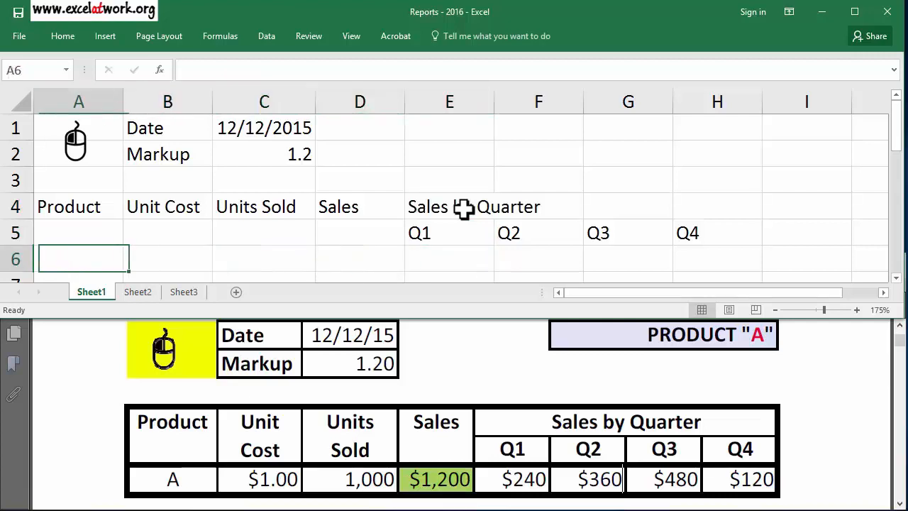
key("F2")
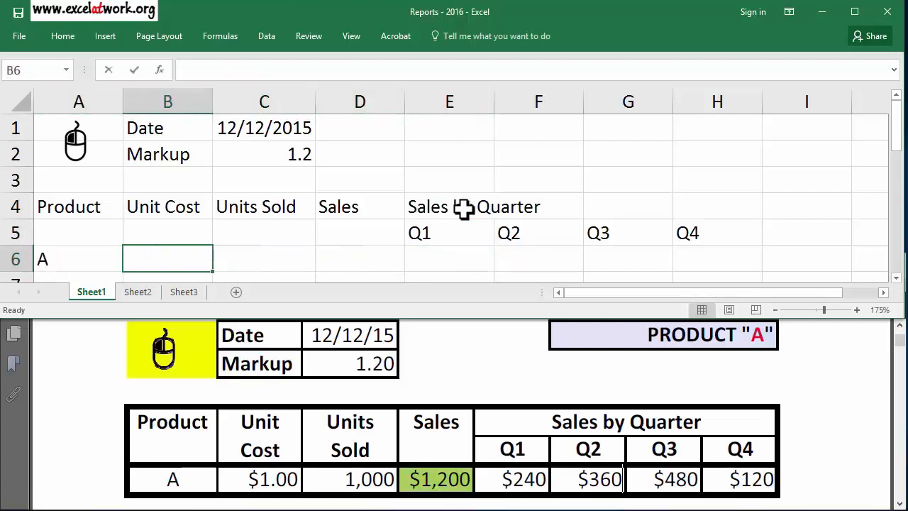
Enter the unit cost 1, units sold 1000 and sales 1200 for product A in cells B6 to D6.
type("1")
key("Tab")
type("1000")
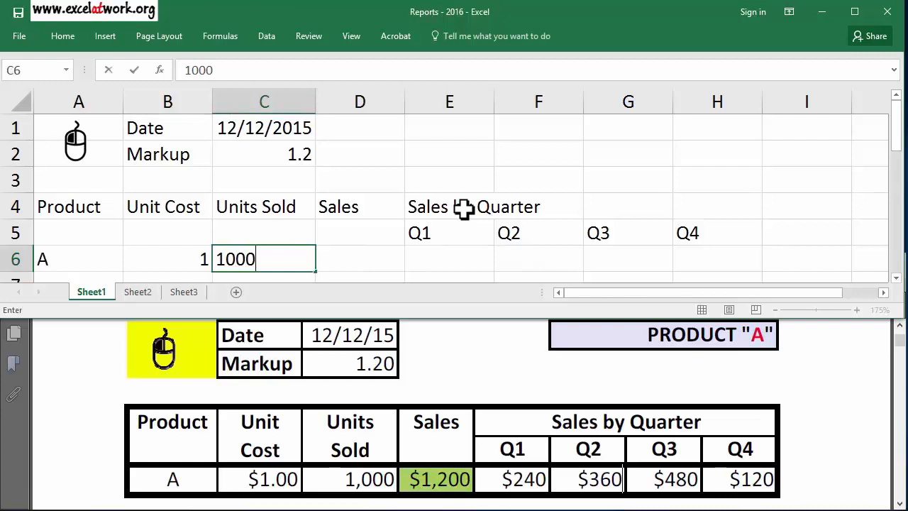
key("Tab")
type("1200")
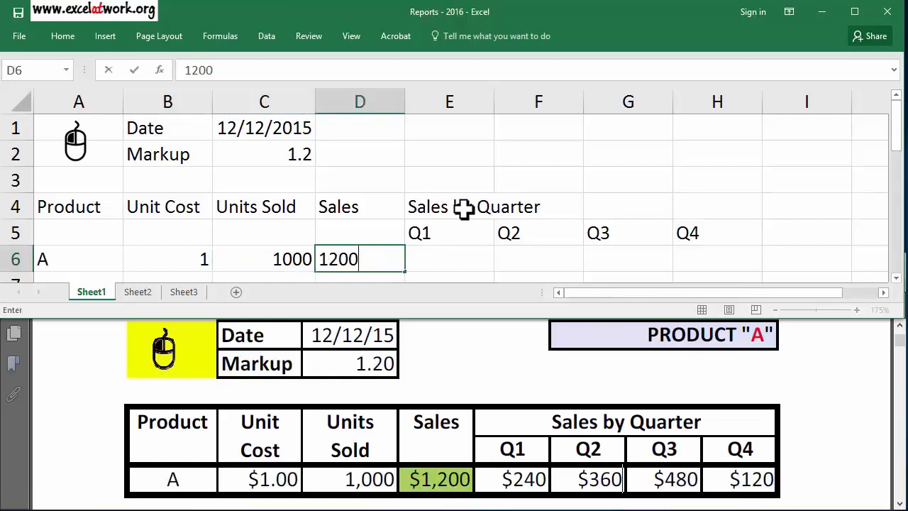
Enter the quarterly sales 240, 360, 480 and 120 in cells E6 to H6.
key("Tab")
type("240")
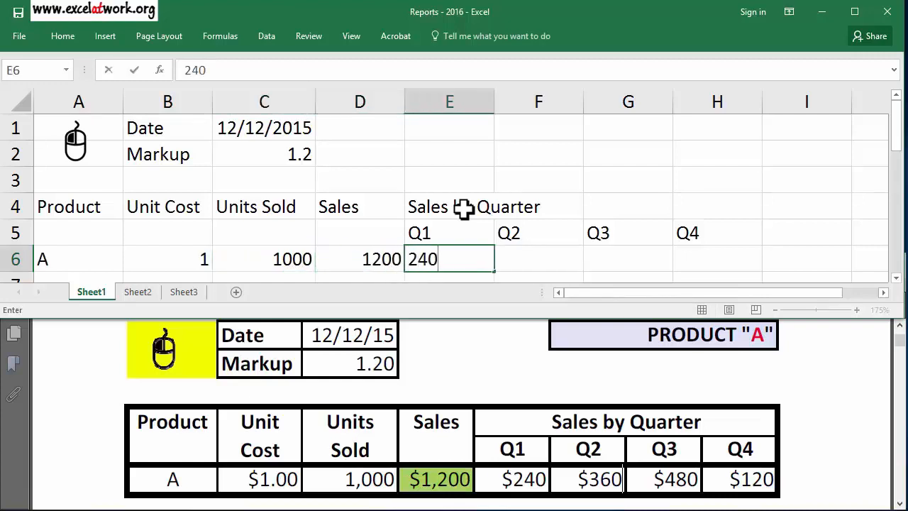
key("Tab")
type("360")
key("Tab")
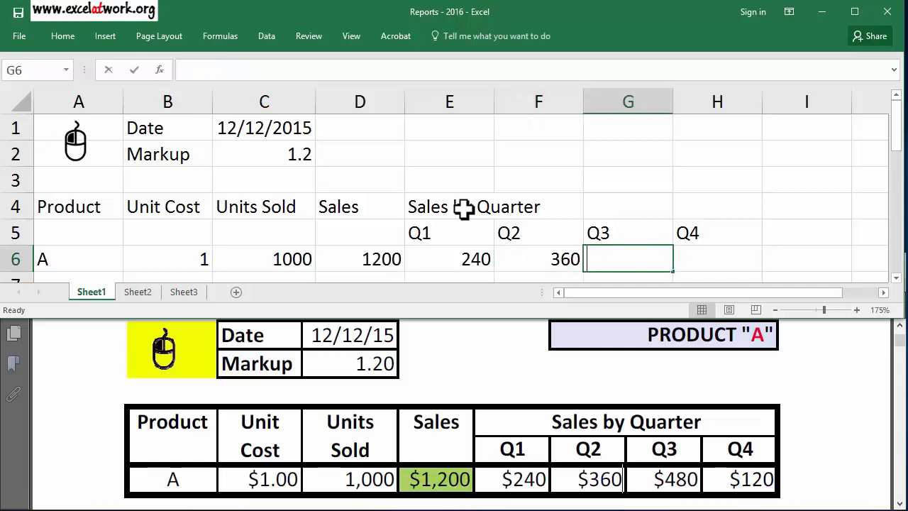
type("480")
key("Tab")
type("120")
key("ctrl+Return")
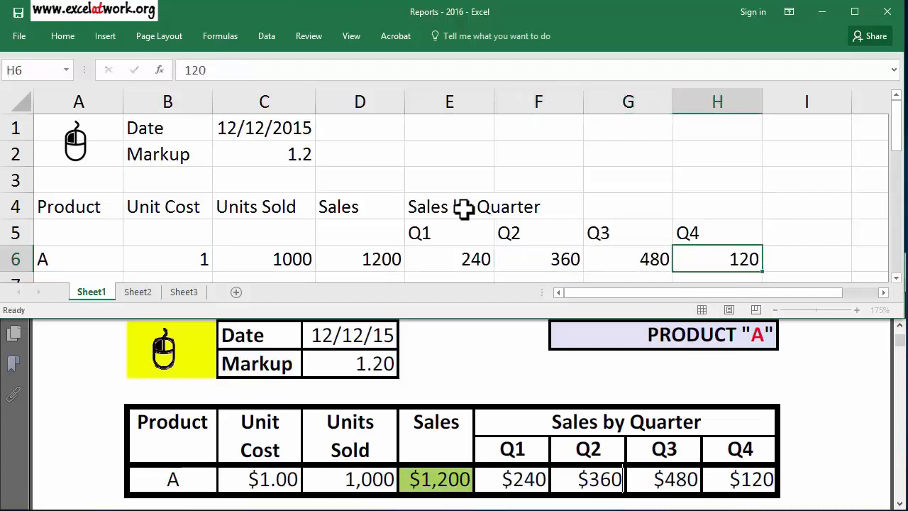
Enter the title Product "A" in cell H1.
key("Up")
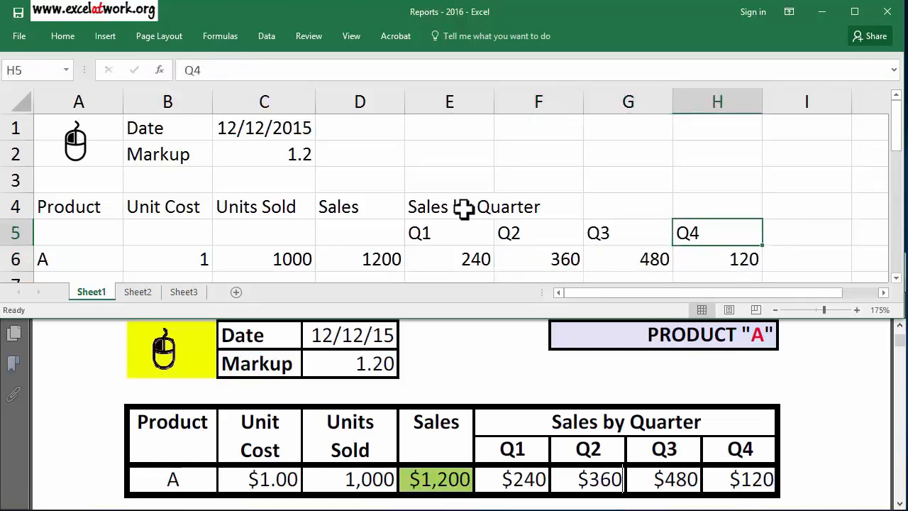
left_click(700, 129)
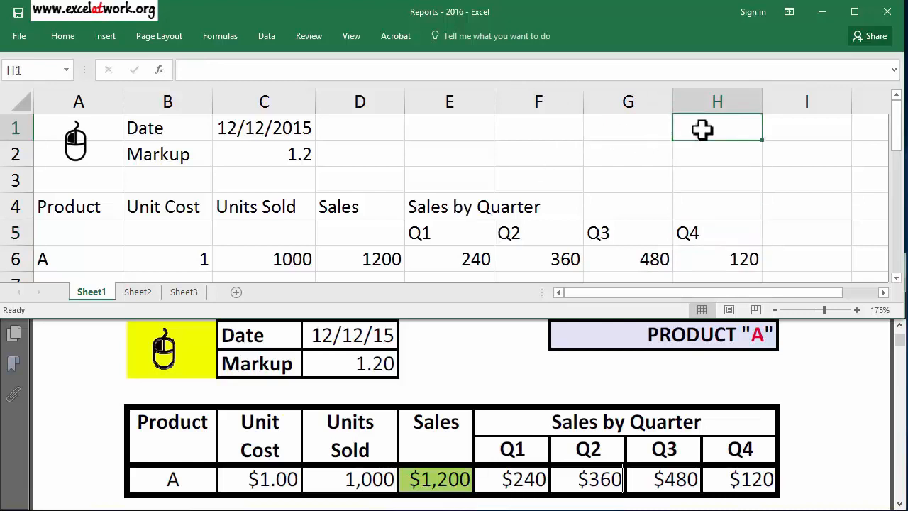
type("Product \"A")
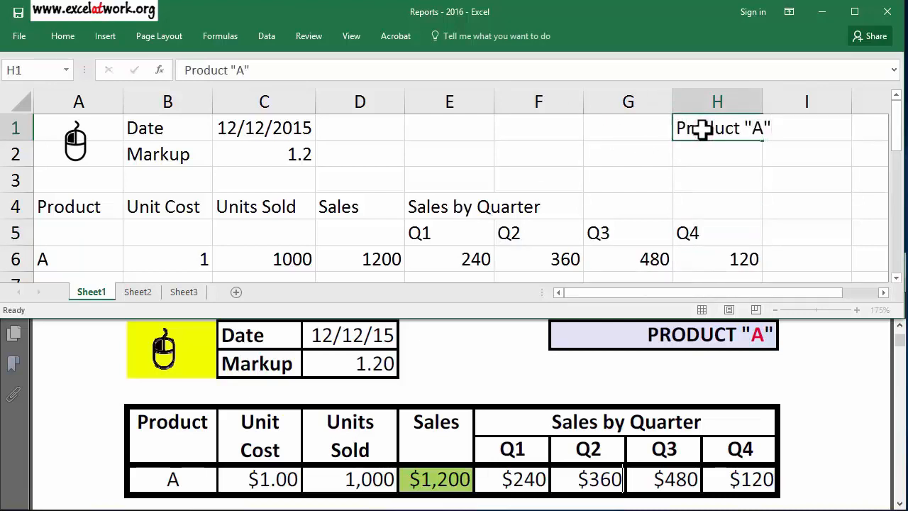
key("Down")
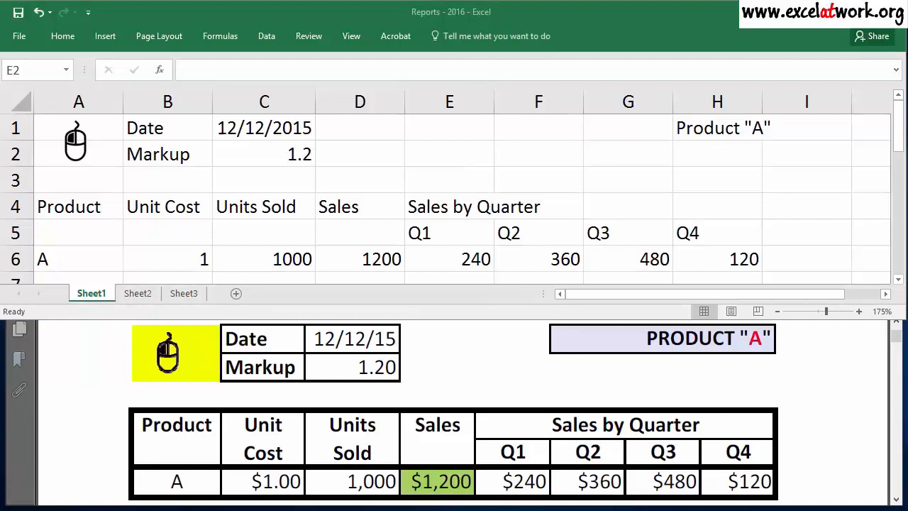
Replace the sales value in cell D6 with the formula =B6*C6*C2, multiplying unit cost, units sold and markup.
mouse_move(420, 137)
left_mouse_down()
mouse_move(391, 237)
mouse_move(367, 241)
mouse_move(396, 272)
left_mouse_up()
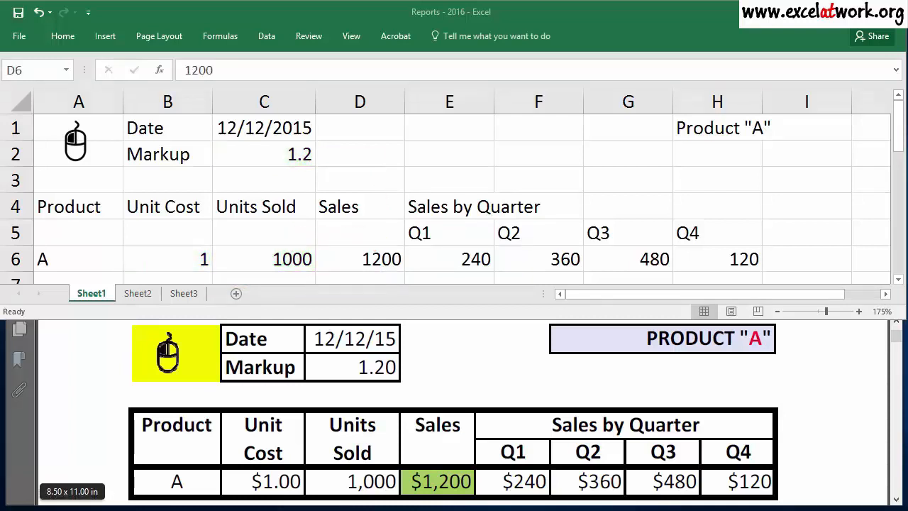
left_click(344, 259)
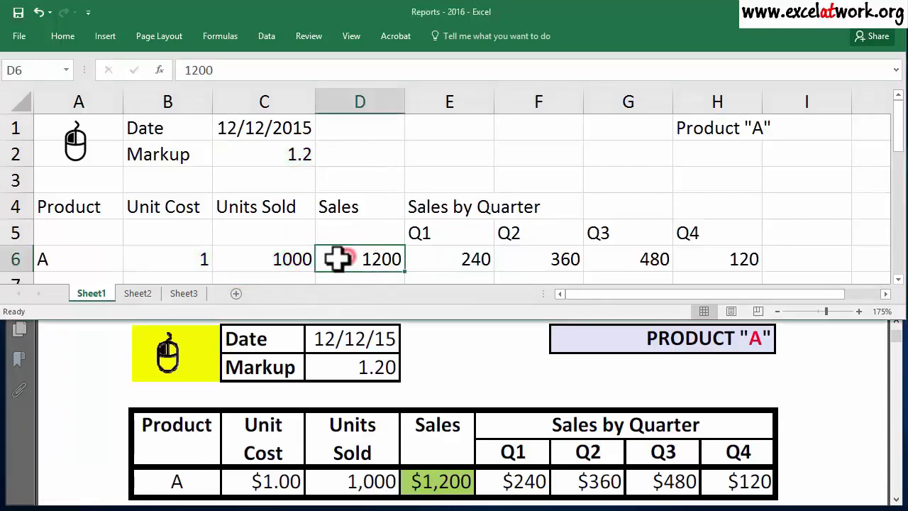
type("=")
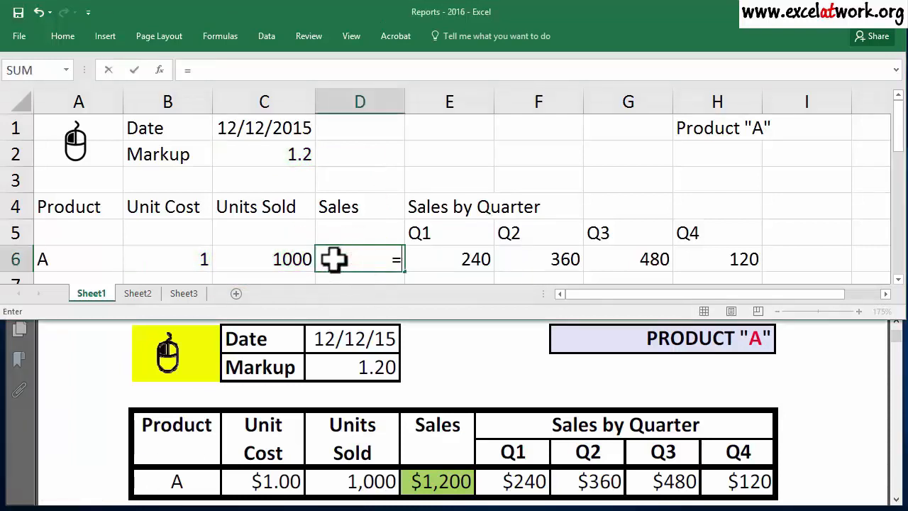
left_click(188, 256)
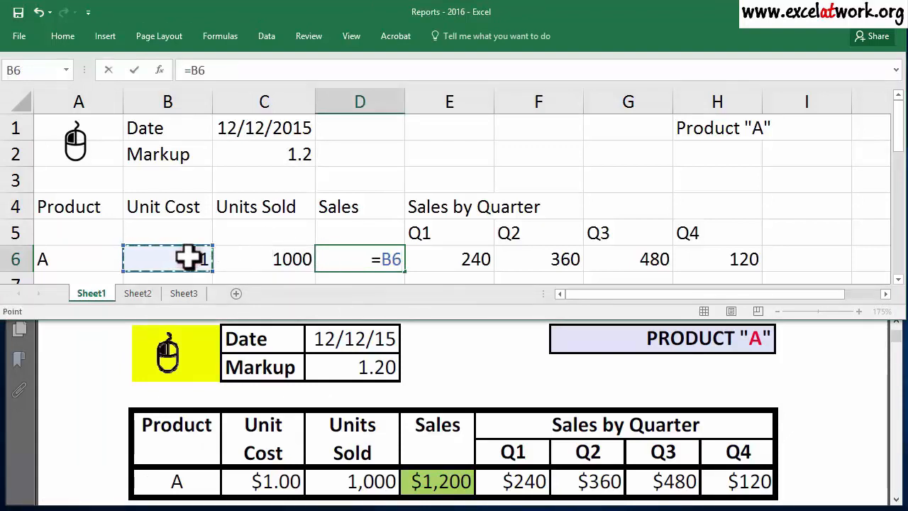
type("*")
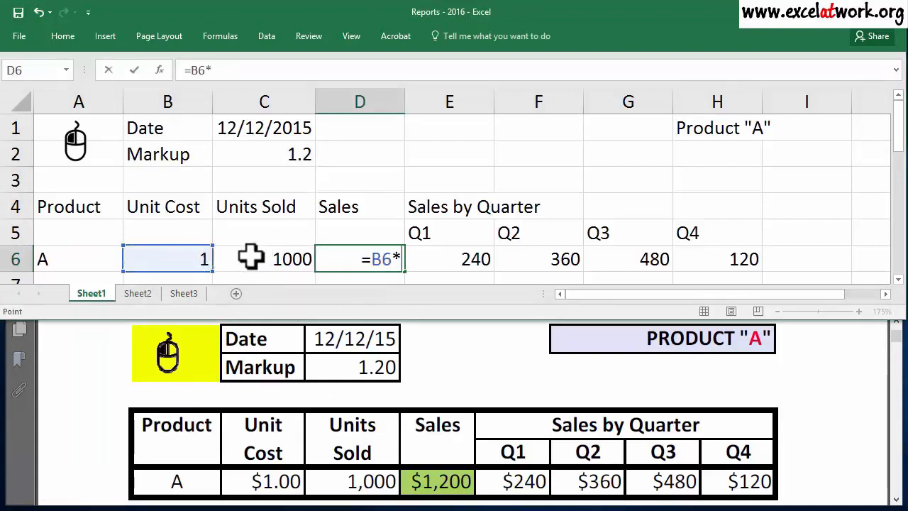
left_click(250, 257)
type("*")
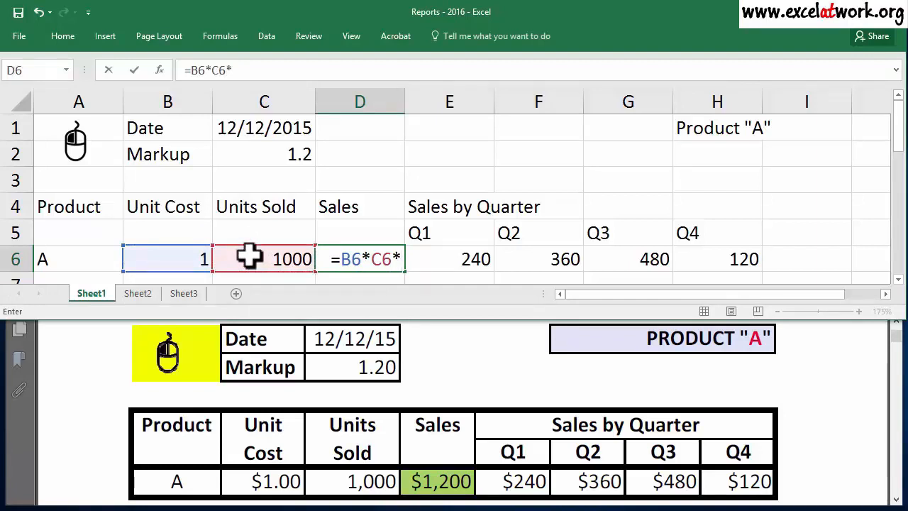
left_click(261, 148)
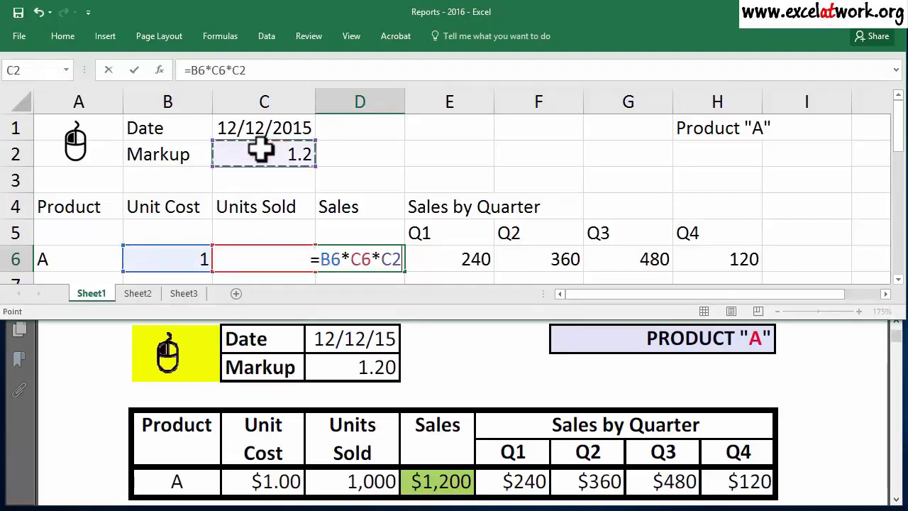
key("Right")
key("Left")
key("Return")
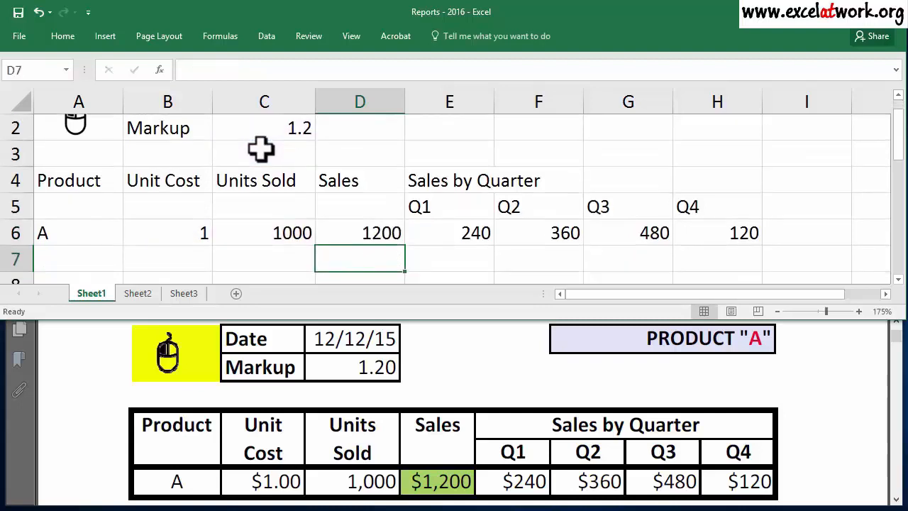
scroll(248, 146, "up", 1)
left_click(352, 255)
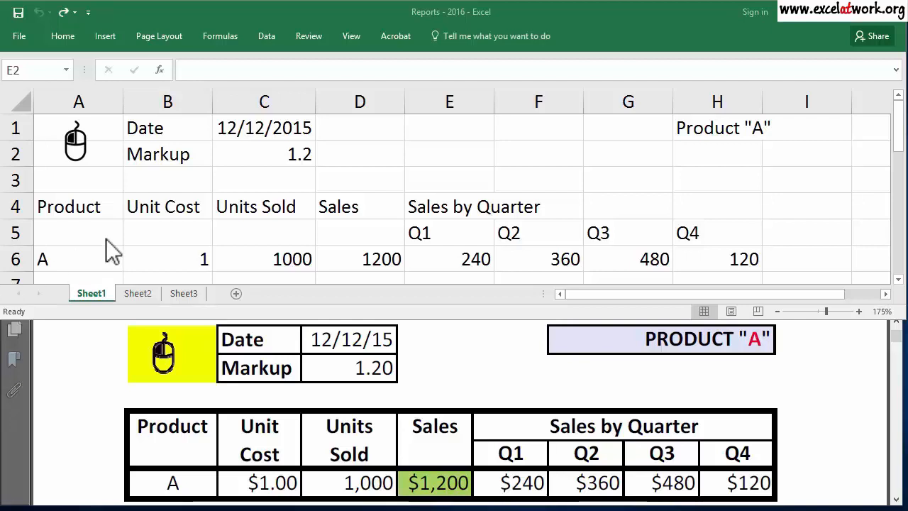
Fill the cells A1:A2 behind the mouse picture with yellow.
left_click(111, 189)
left_click_drag(104, 132, 115, 152)
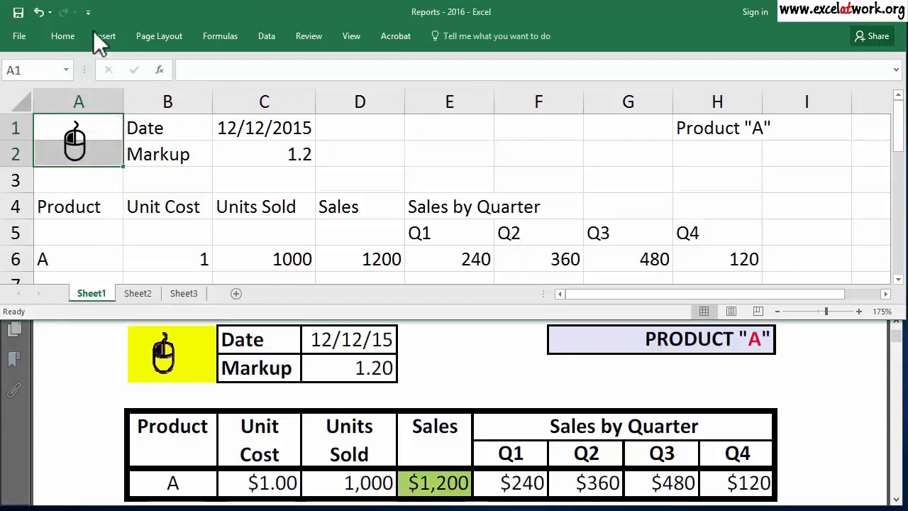
left_click(65, 35)
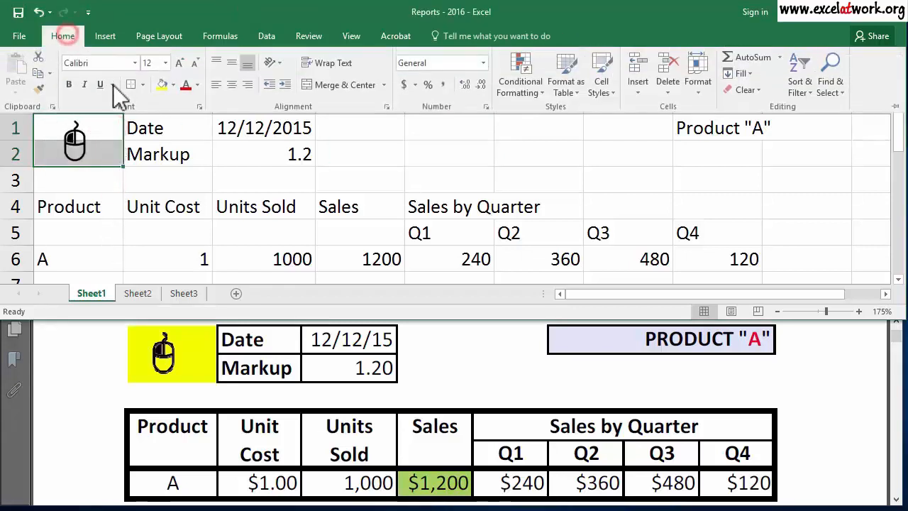
left_click(162, 84)
left_click(183, 181)
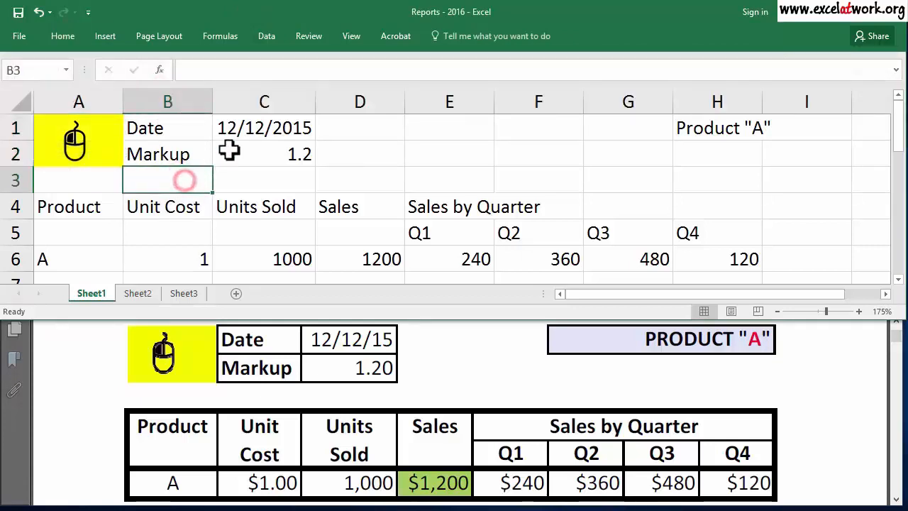
Format the date in cell C1 with the two-digit-year date type 3/14/12.
left_click(261, 134)
right_click(261, 133)
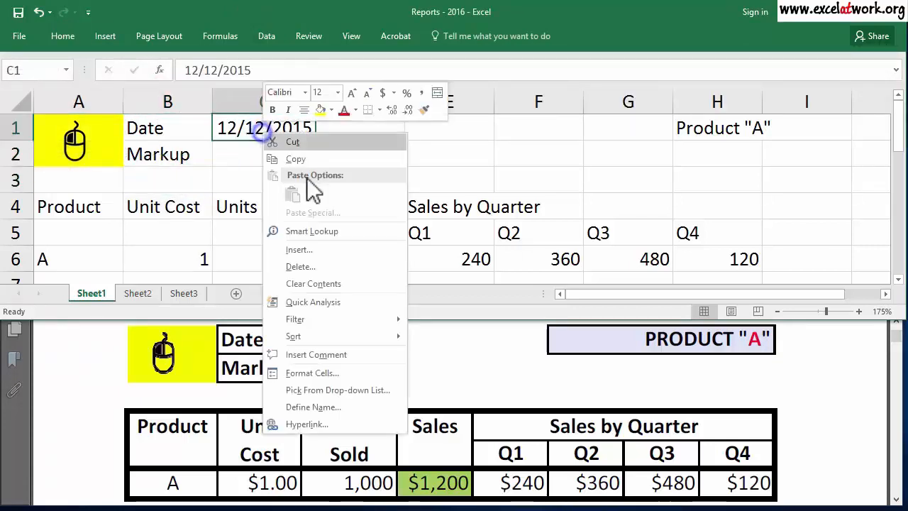
left_click(317, 374)
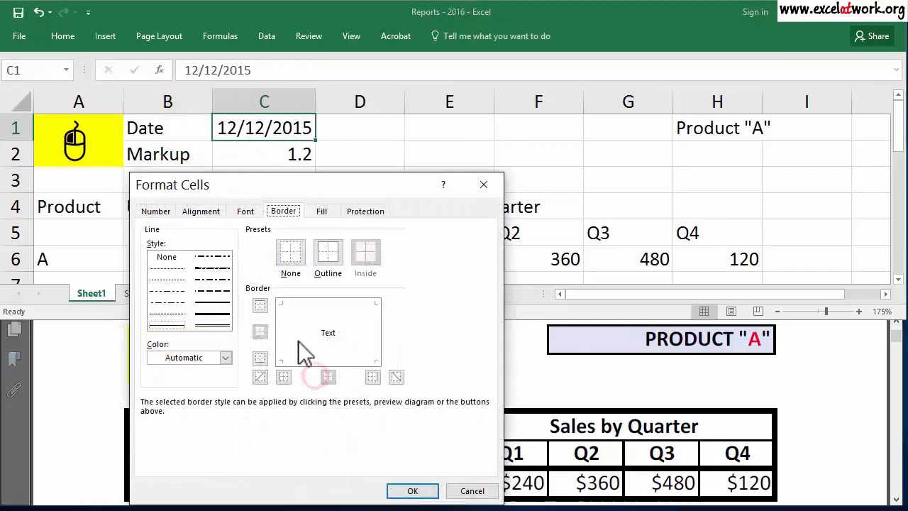
left_click(156, 211)
left_click(254, 312)
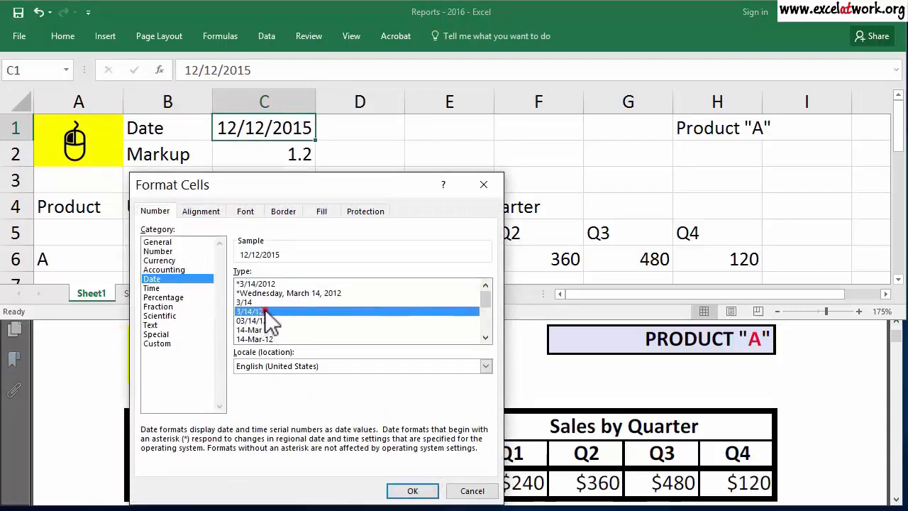
left_click(413, 490)
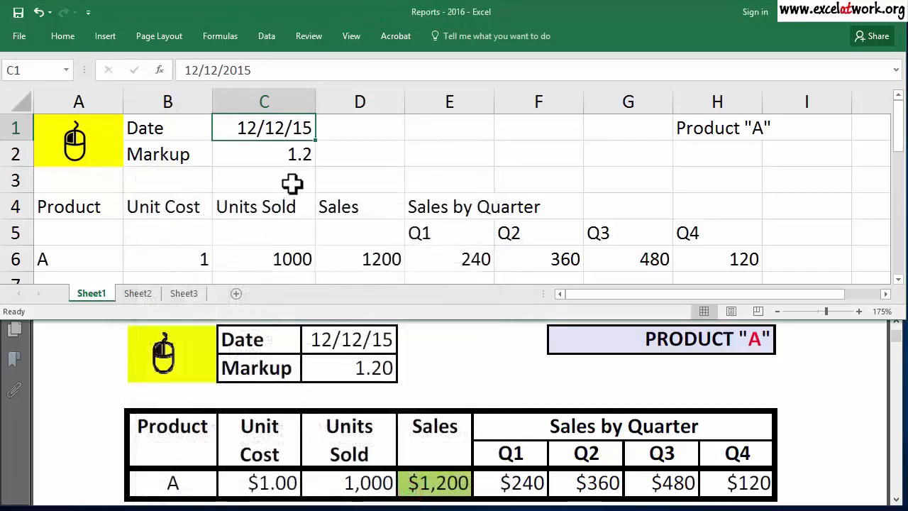
left_click(293, 182)
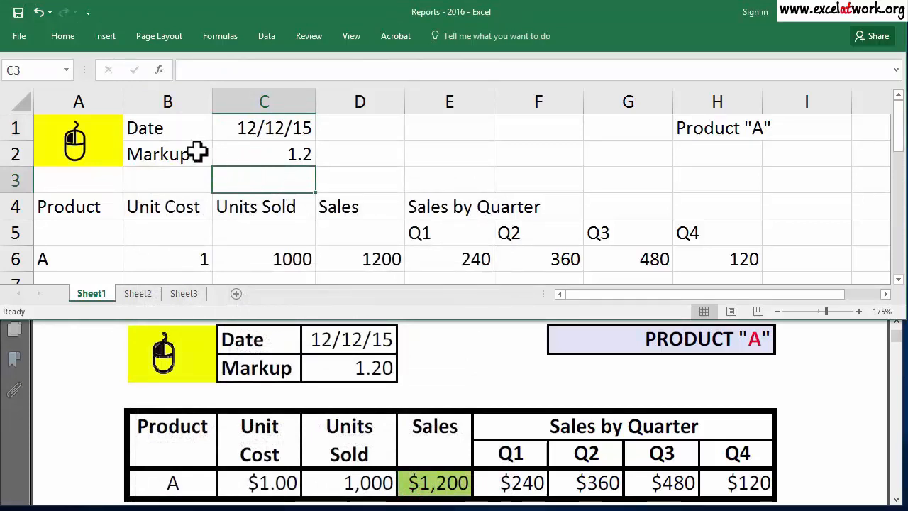
Apply all borders to the Date and Markup block in cells B1:C2.
left_click_drag(191, 134, 241, 152)
left_click(53, 37)
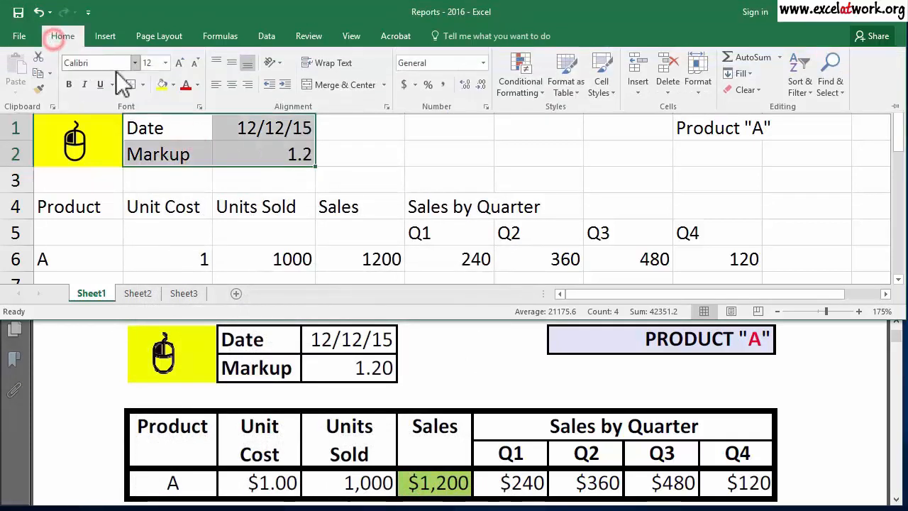
left_click(142, 85)
left_click(162, 208)
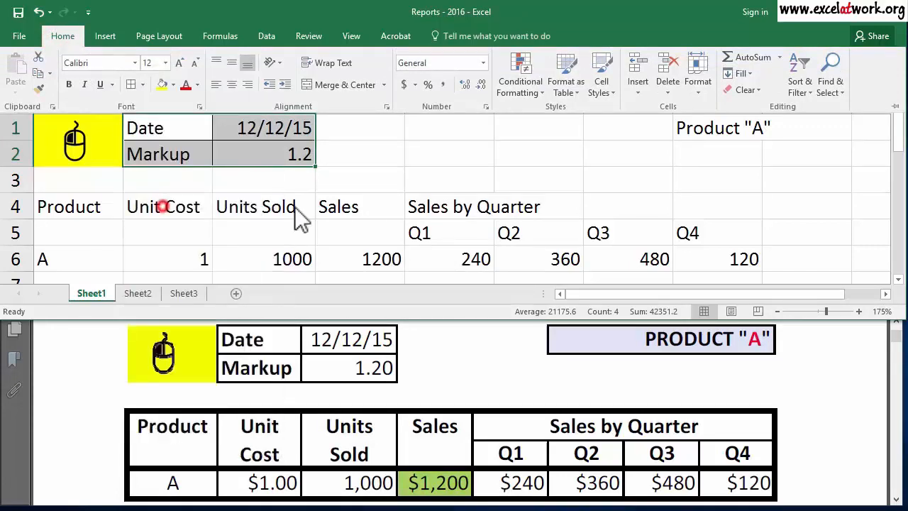
left_click(385, 208)
Apply all borders to the Q1 to Q4 headers in cells E5:H5.
left_click_drag(436, 237, 724, 231)
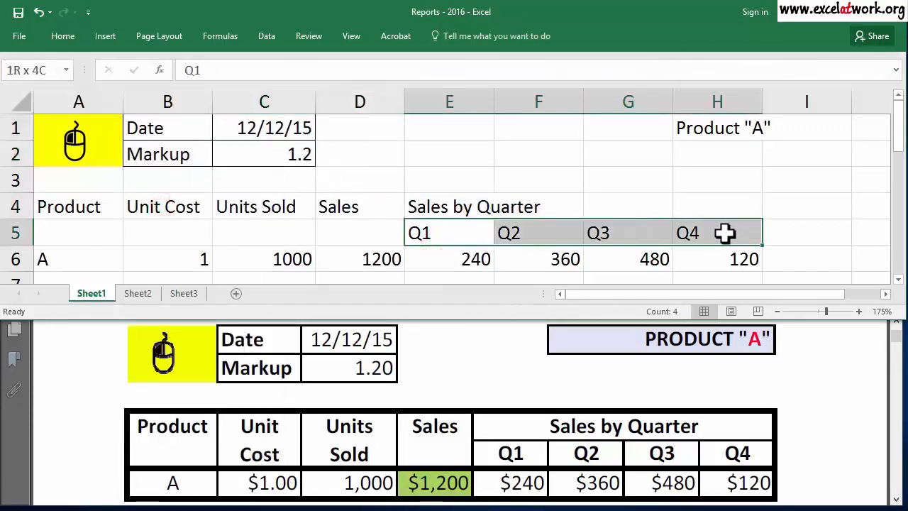
left_click(71, 37)
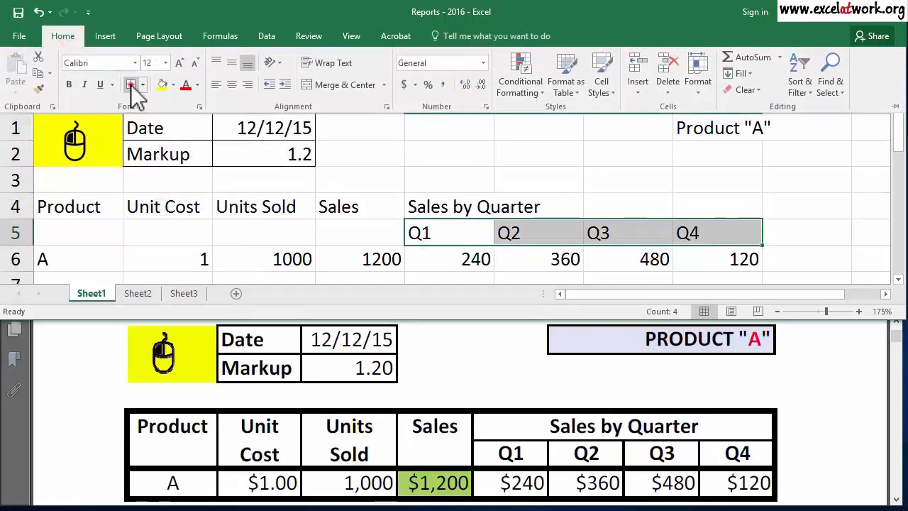
left_click(131, 83)
Apply all borders to the product A data row in cells A6:H6.
left_click(709, 246)
left_click(702, 257)
left_click_drag(702, 258, 64, 206)
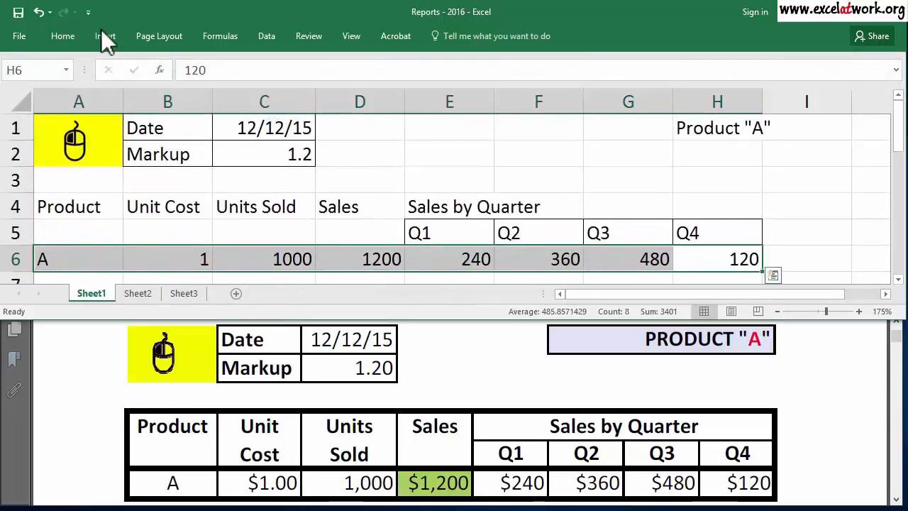
left_click(62, 35)
left_click(130, 83)
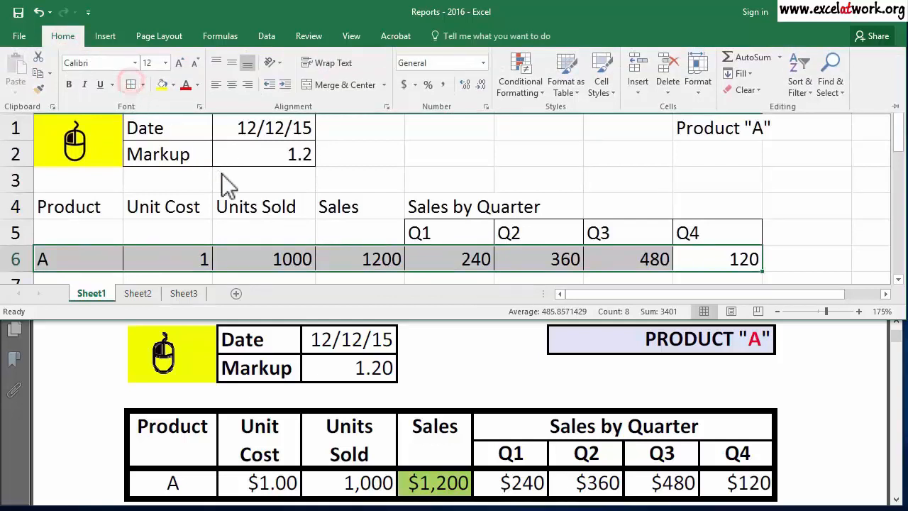
left_click(244, 196)
left_click(239, 201)
Apply an outside border around the Product header cells A4:A5.
left_click_drag(91, 206, 92, 228)
left_click(62, 36)
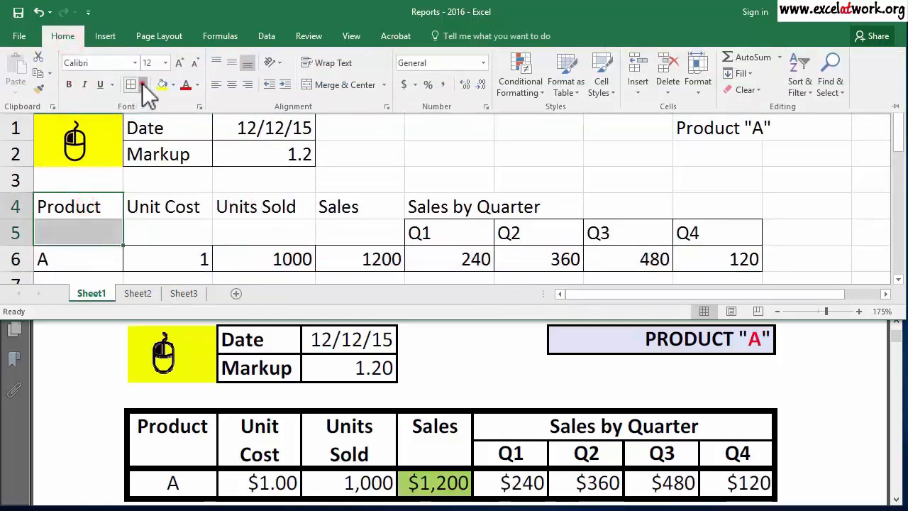
left_click(142, 84)
left_click(170, 224)
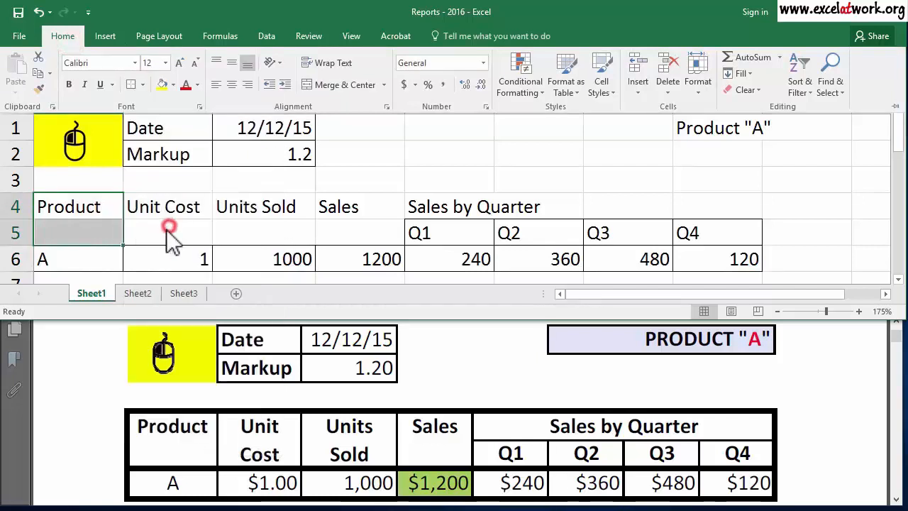
Copy the Product header's border formatting to B4:D5 and apply an outside border around the Sales by Quarter cells E4:H4.
left_click(40, 88)
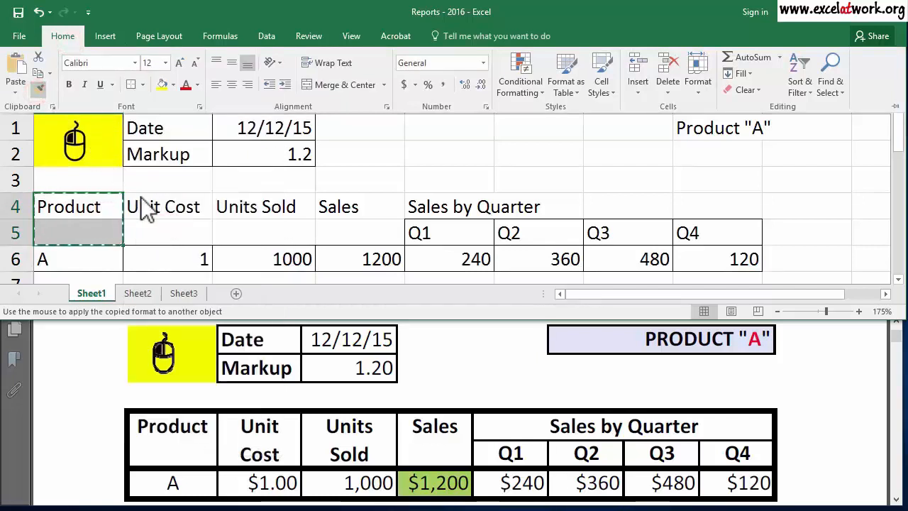
mouse_move(142, 204)
left_mouse_down()
mouse_move(284, 229)
mouse_move(360, 227)
left_mouse_up()
mouse_move(487, 203)
left_mouse_down()
mouse_move(612, 194)
mouse_move(720, 205)
left_mouse_up()
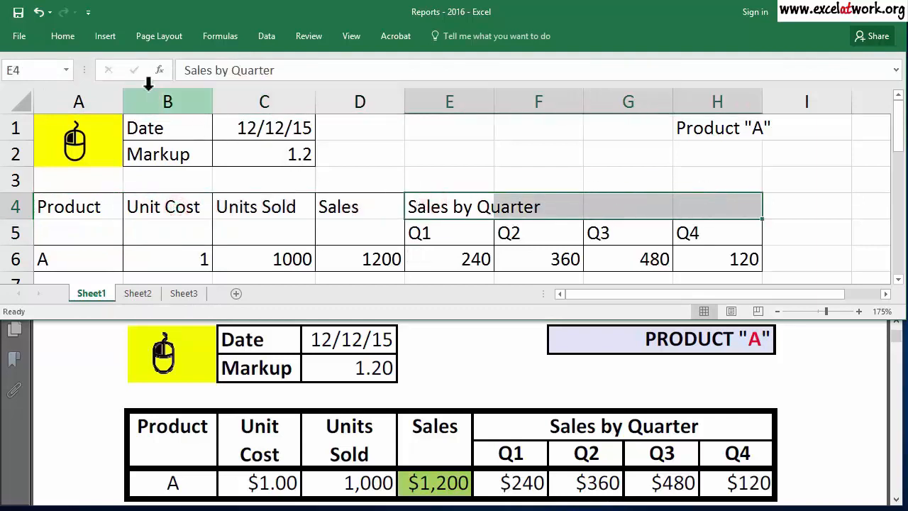
left_click(62, 36)
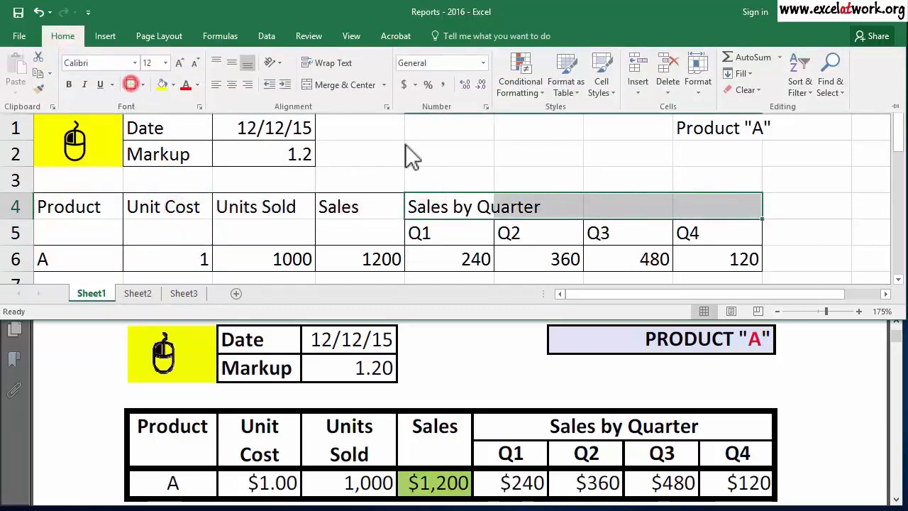
left_click(451, 145)
Apply an outside border around the Product "A" title cells G1:H1.
left_click(534, 153)
left_click_drag(721, 125, 642, 132)
left_click(63, 35)
left_click(130, 84)
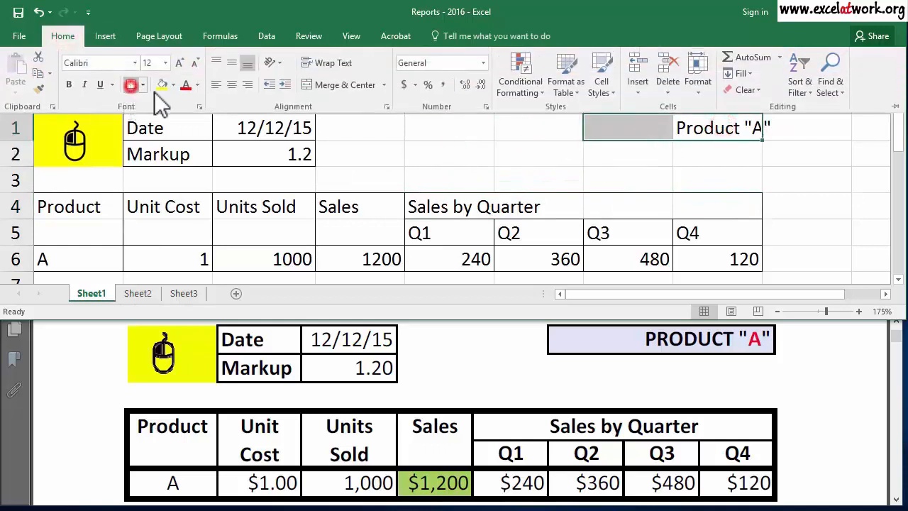
left_click(412, 145)
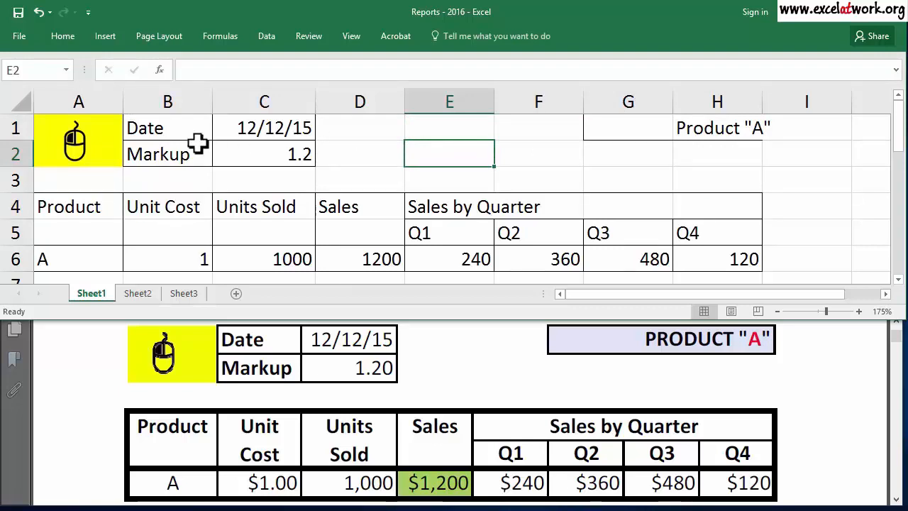
Apply a thick outline border to all four outer edges of the Date and Markup block B1:C2.
left_click_drag(175, 128, 253, 149)
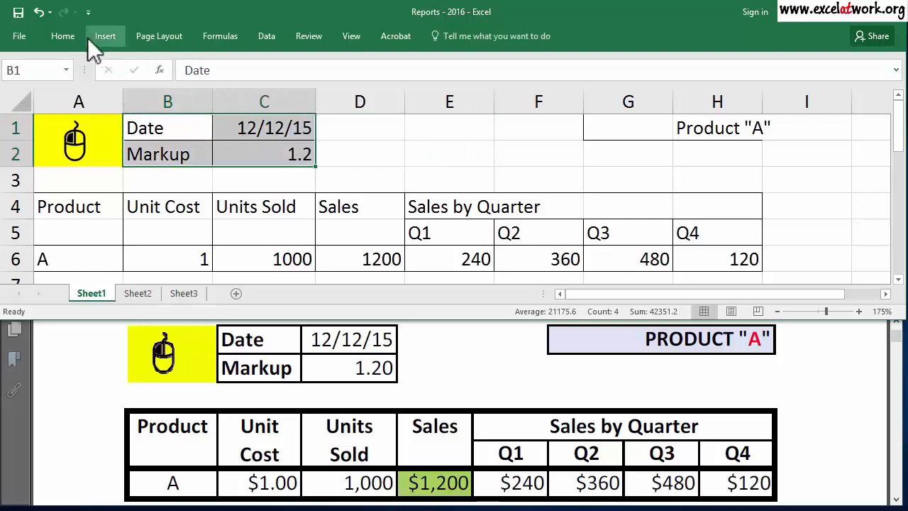
left_click(69, 36)
right_click(193, 132)
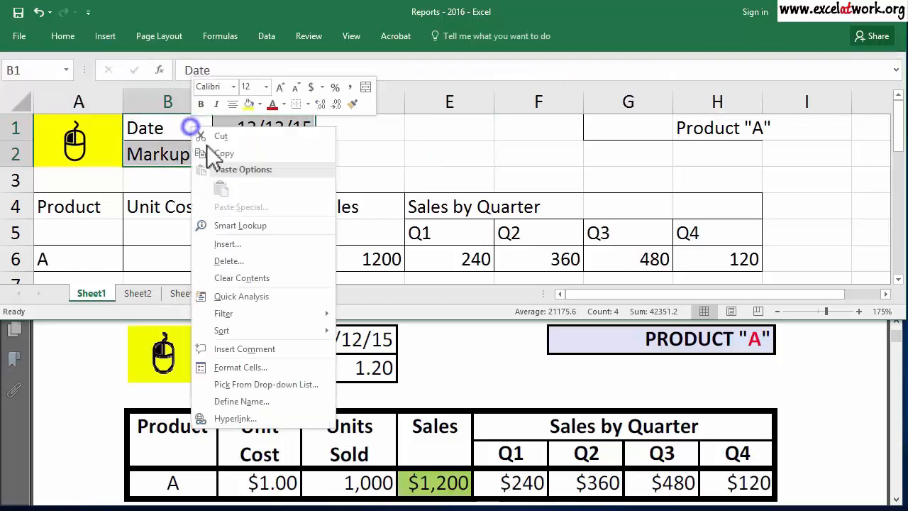
left_click(272, 371)
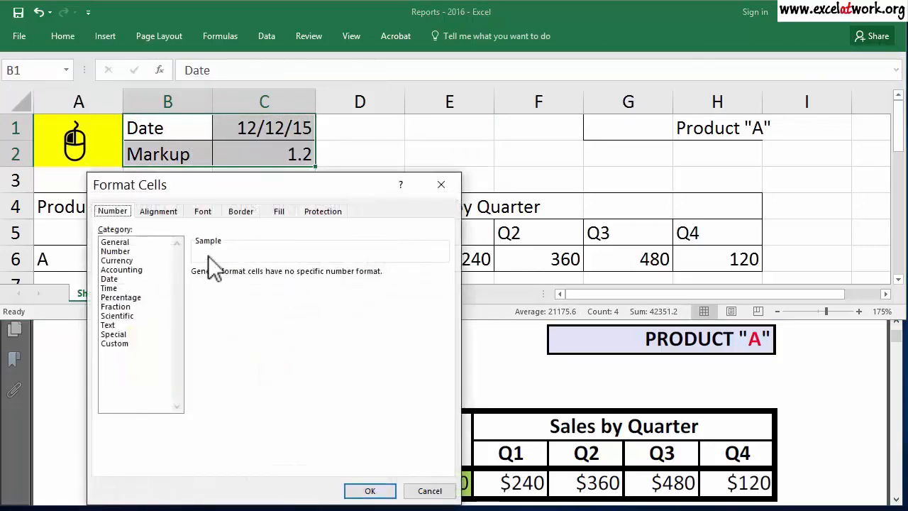
left_click(246, 205)
left_click(177, 311)
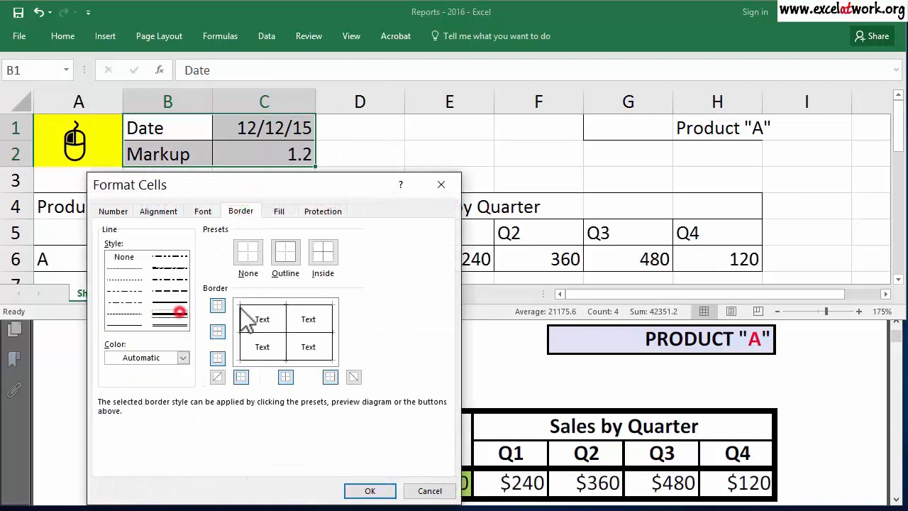
left_click(246, 303)
left_click(254, 303)
left_click(330, 318)
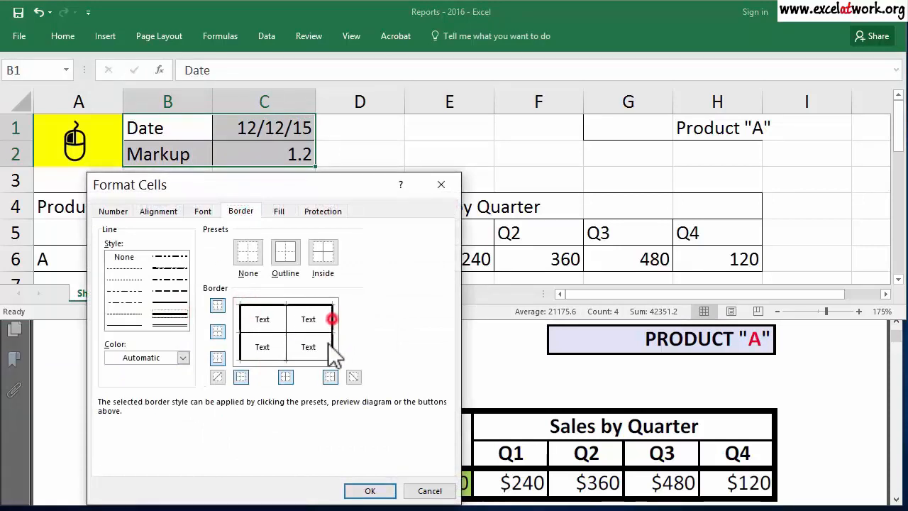
left_click(319, 360)
left_click(369, 491)
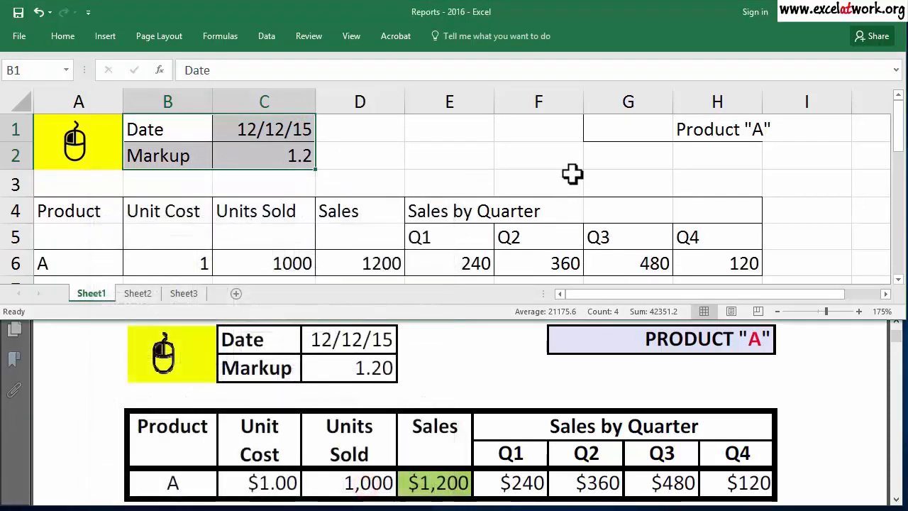
Apply a thick outline border to all four sides of the Product "A" title cells G1:H1.
left_click(618, 132)
left_click_drag(646, 124, 682, 125)
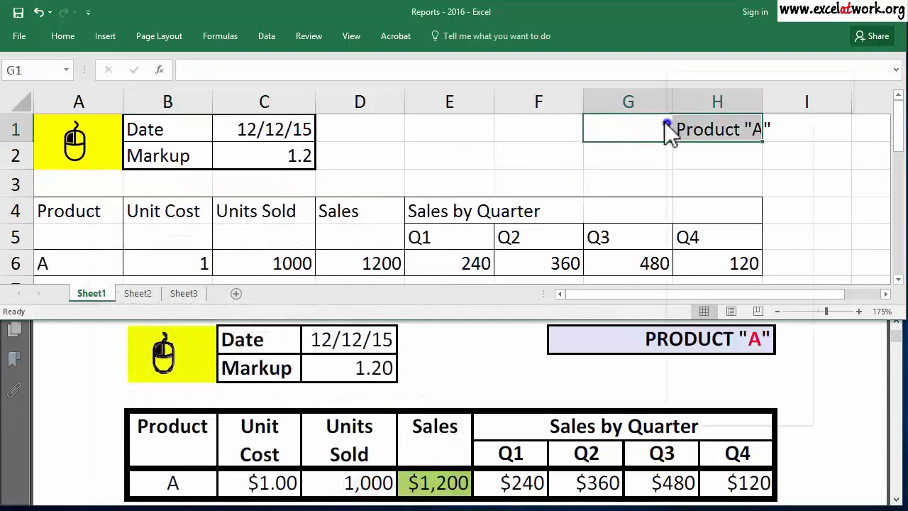
right_click(668, 128)
left_click(715, 364)
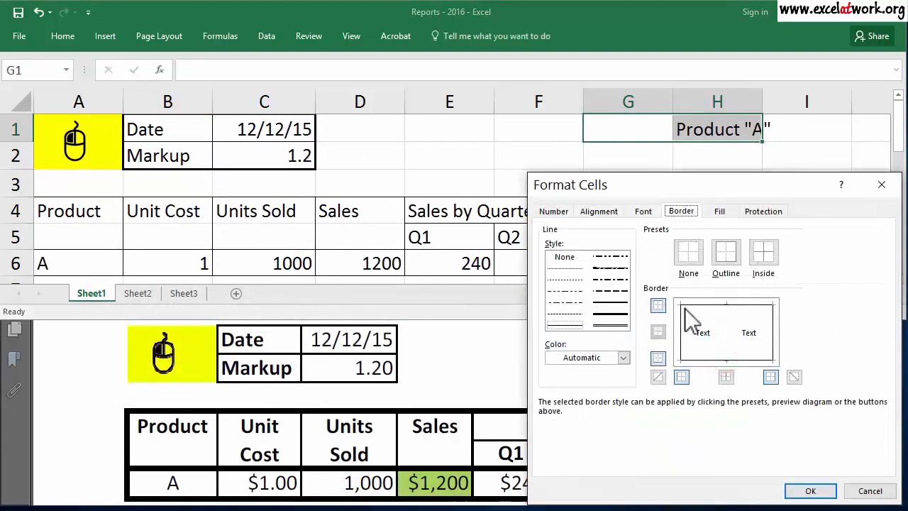
left_click(621, 318)
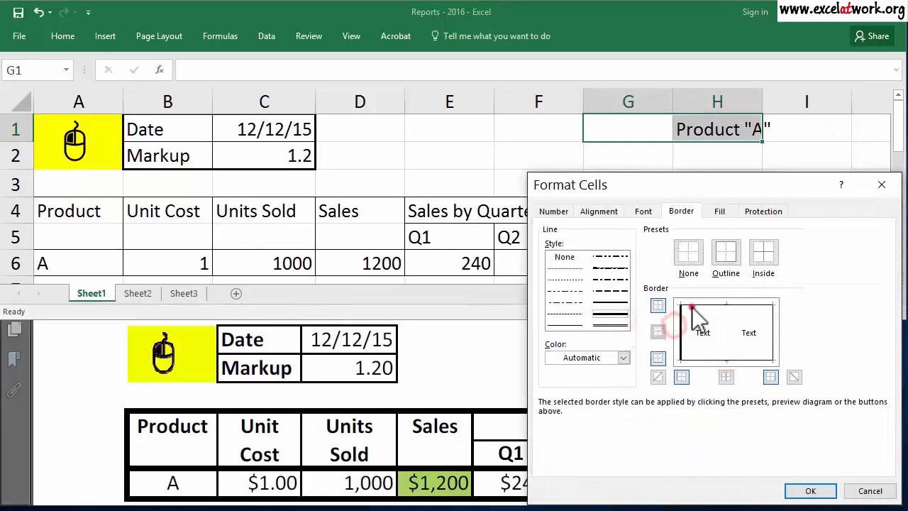
left_click(693, 305)
left_click(772, 333)
left_click(745, 360)
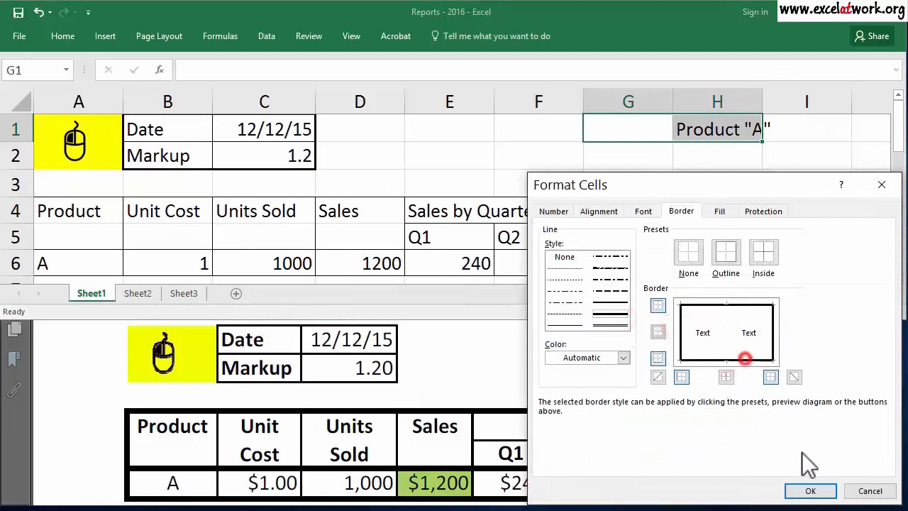
left_click(810, 491)
Apply a thick outline border around the whole sales table A4:H6.
left_click(598, 236)
left_click_drag(92, 209, 701, 263)
right_click(701, 263)
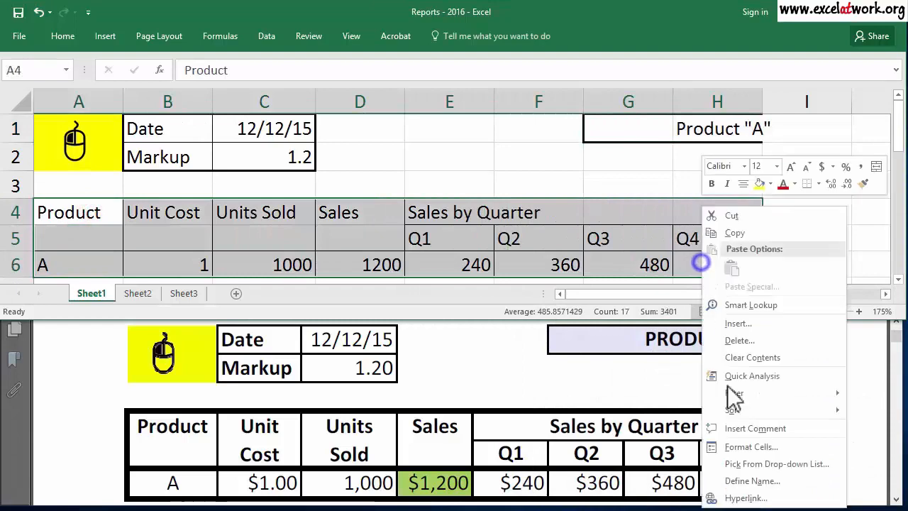
left_click(749, 447)
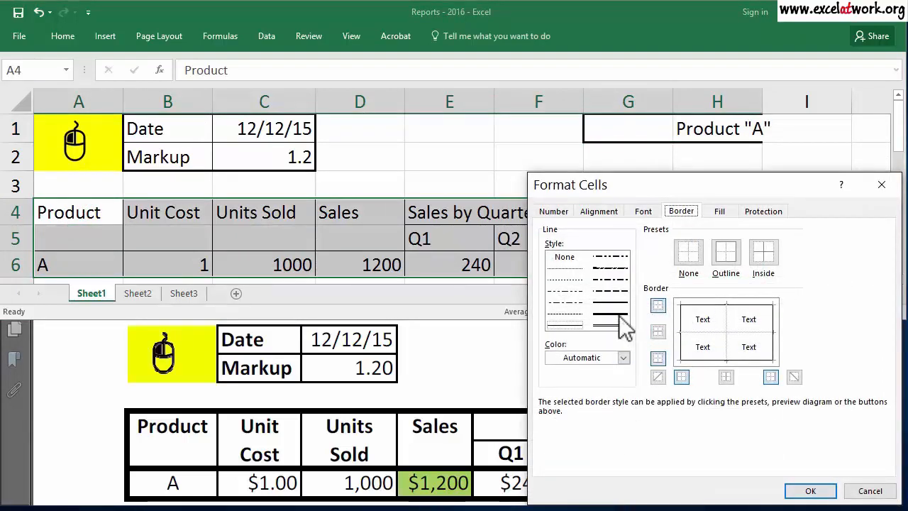
left_click(612, 313)
left_click(684, 302)
left_click(707, 361)
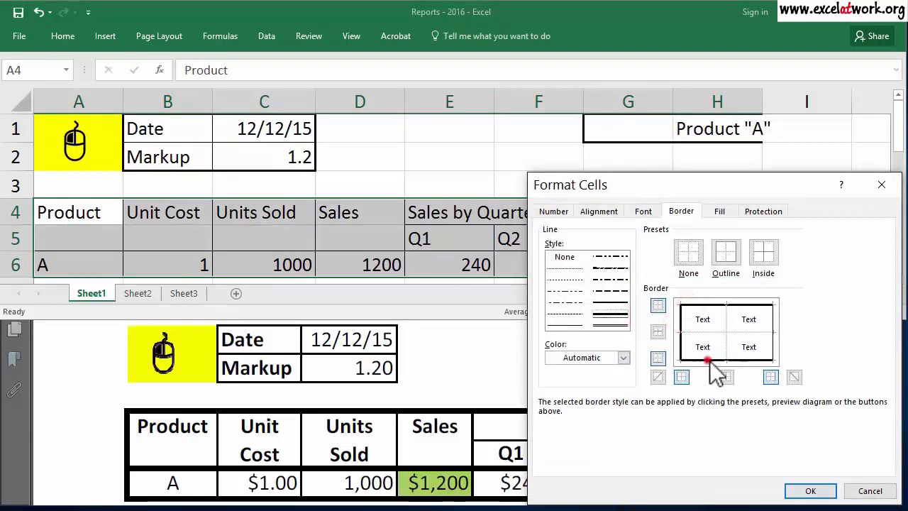
left_click(773, 346)
left_click(810, 491)
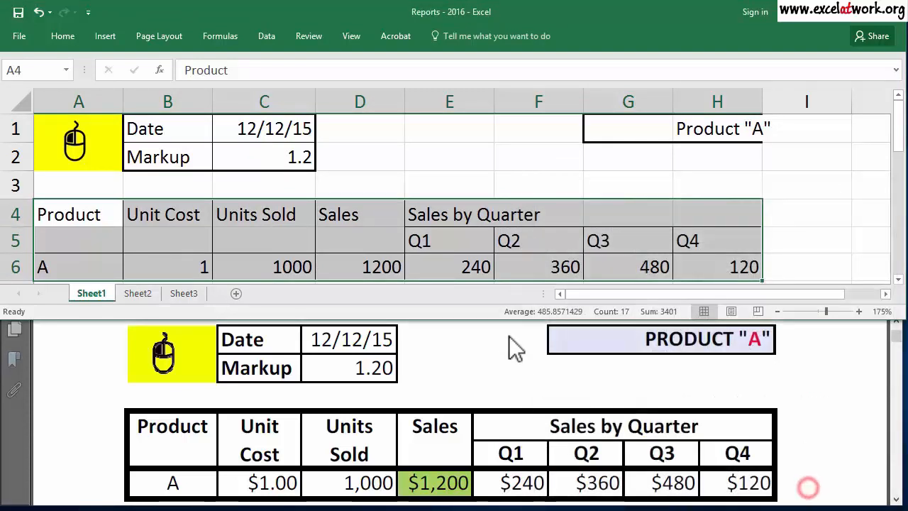
Add a thick horizontal border between the header row 5 and data row 6 across columns A to H.
left_click(482, 244)
left_click_drag(97, 264, 717, 243)
right_click(718, 244)
left_click(765, 445)
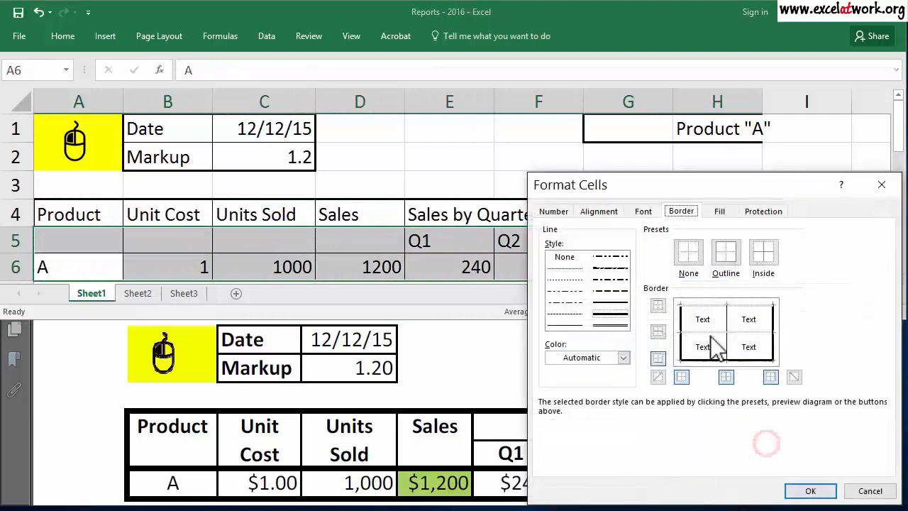
left_click(717, 334)
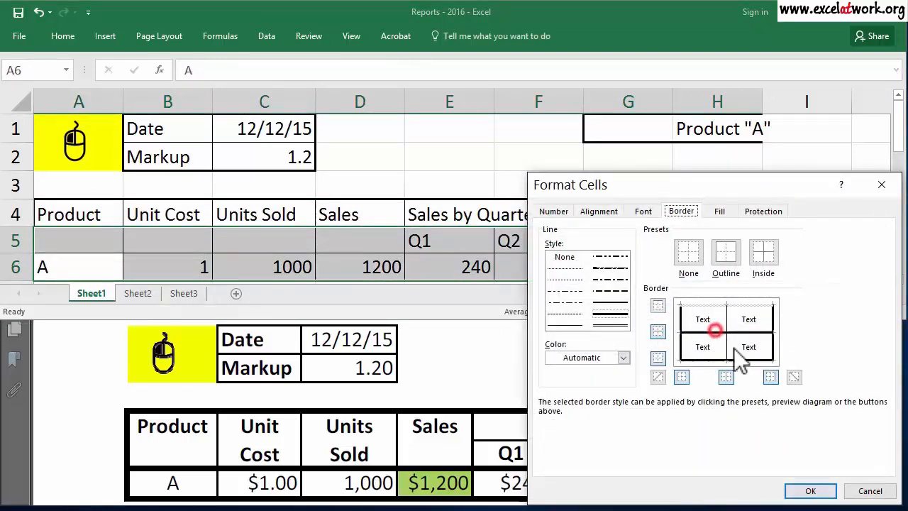
left_click(810, 491)
left_click(480, 162)
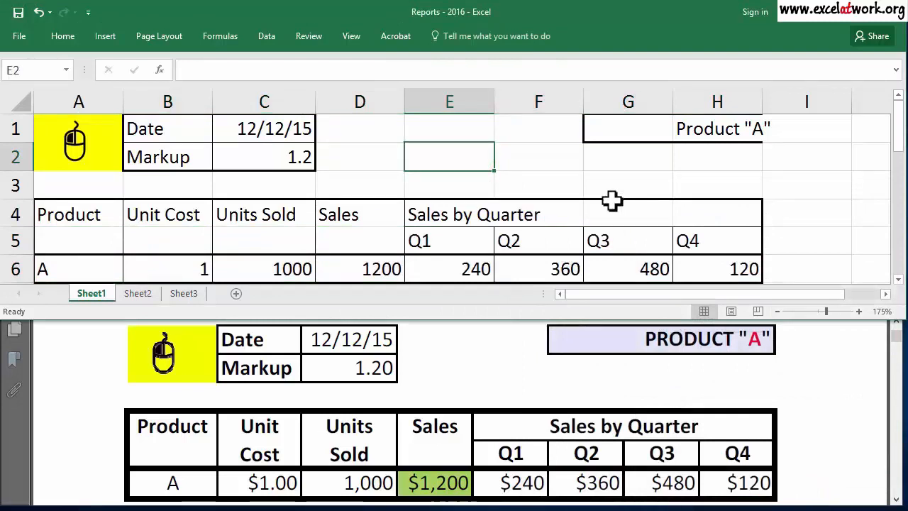
Center the Q1 to Q4 headers horizontally in cells E5:H5.
left_click(362, 323)
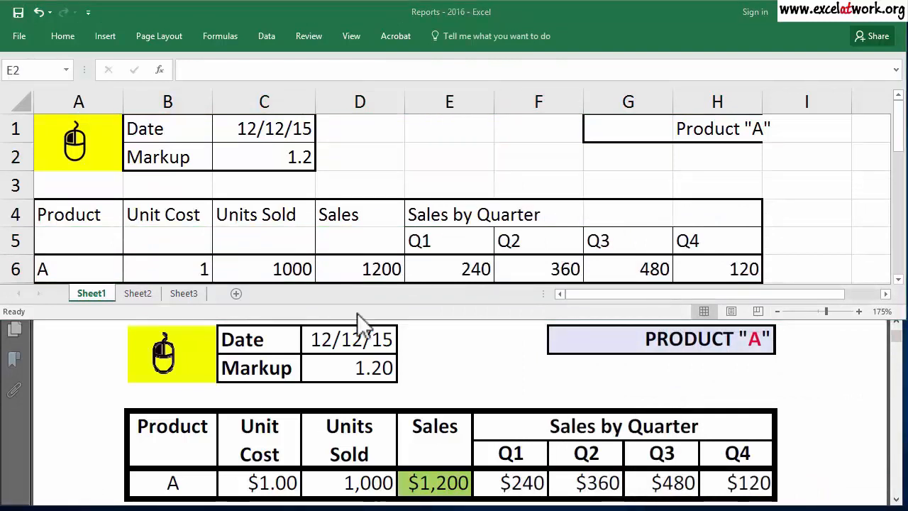
left_click(462, 190)
left_click_drag(470, 239, 689, 239)
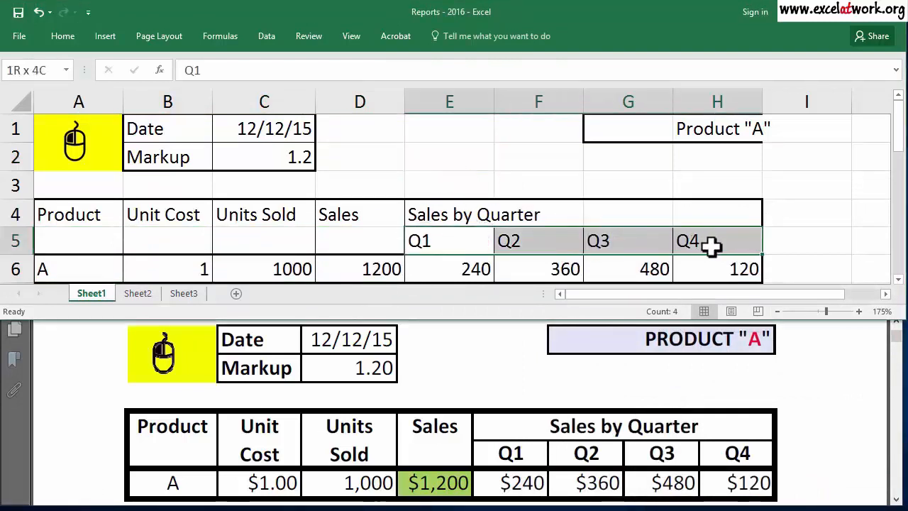
left_click(60, 39)
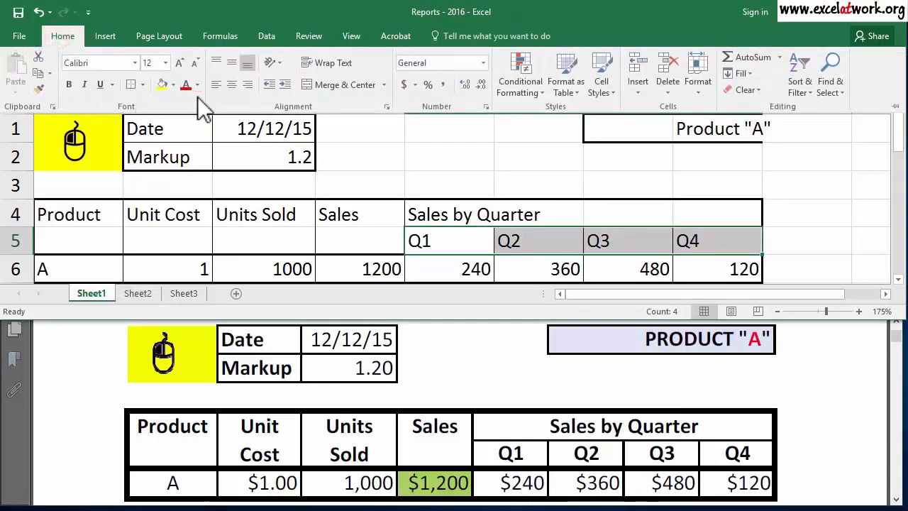
left_click(234, 85)
Center the Product, Unit Cost, Units Sold and Sales headers in cells A4:D4.
left_click_drag(341, 220, 115, 182)
left_click(63, 36)
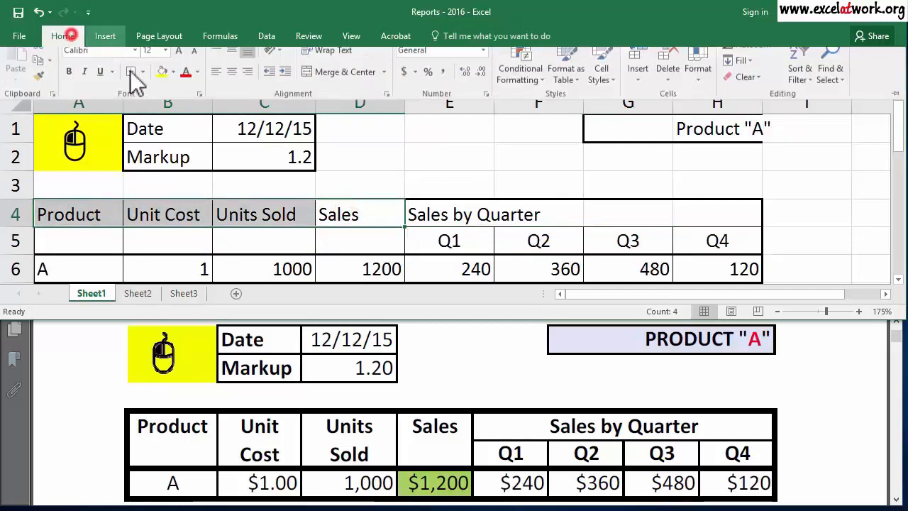
left_click(231, 85)
Center the Sales by Quarter heading across cells E4:H4 without merging them.
left_click_drag(433, 214, 695, 214)
right_click(696, 215)
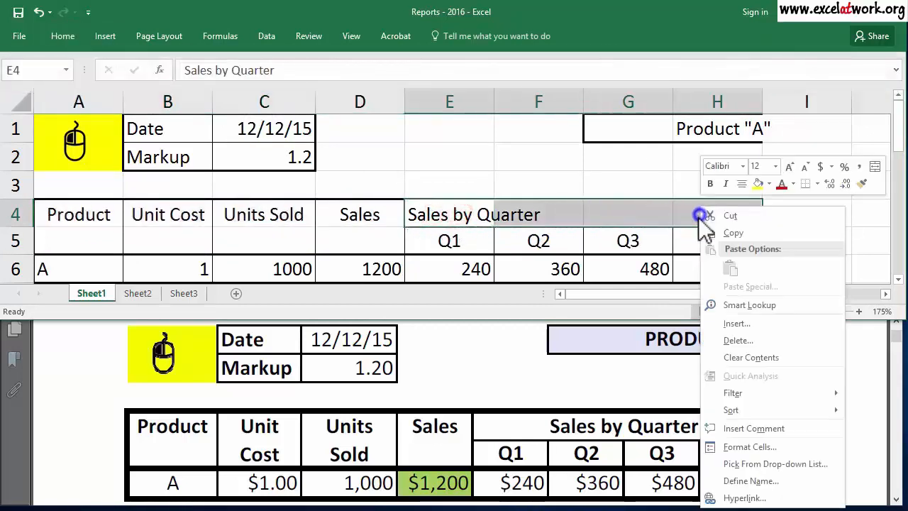
left_click(774, 447)
left_click(598, 212)
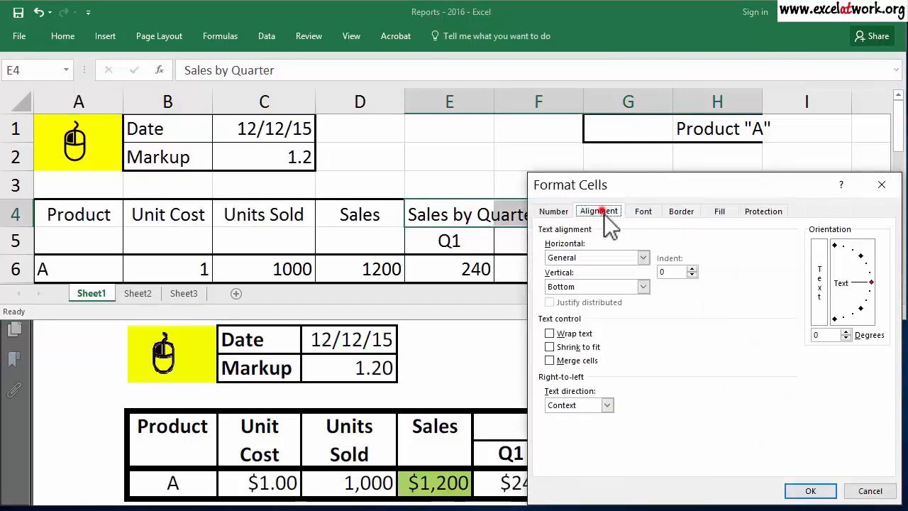
left_click(643, 257)
left_click(631, 331)
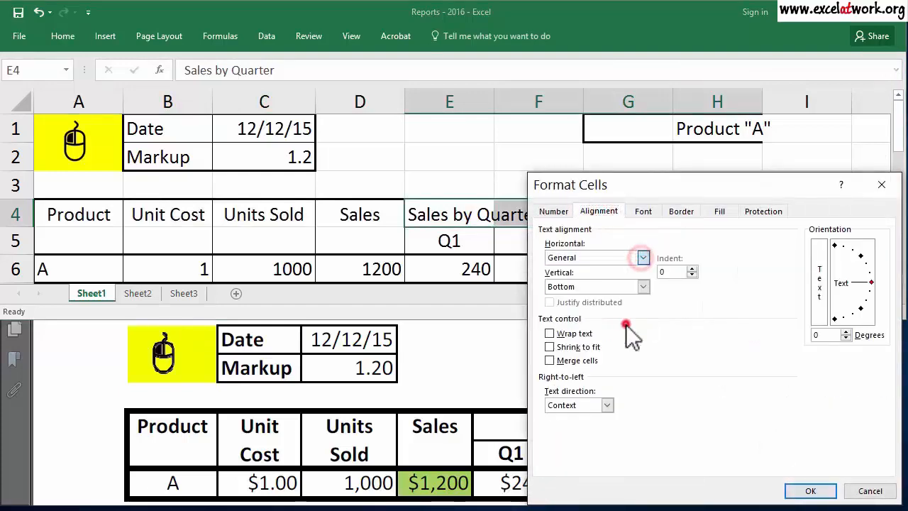
left_click(813, 497)
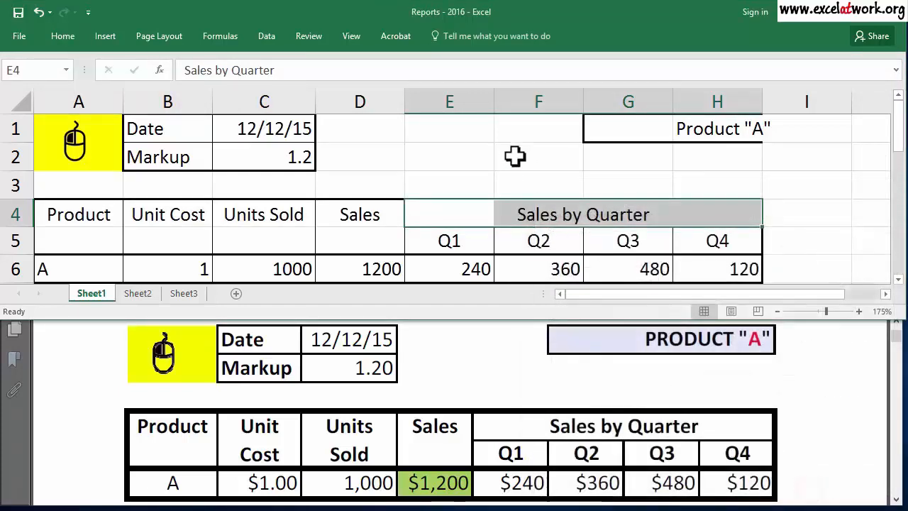
left_click(506, 164)
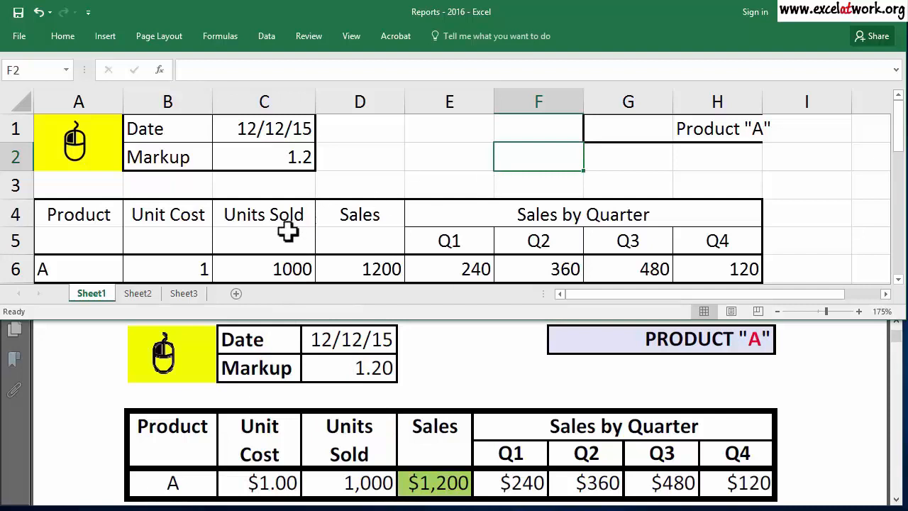
Split the Units Sold header into "Units" in C4 and "Sold" in C5, and center the C5 text.
left_click(281, 211)
left_click_drag(214, 69, 276, 69)
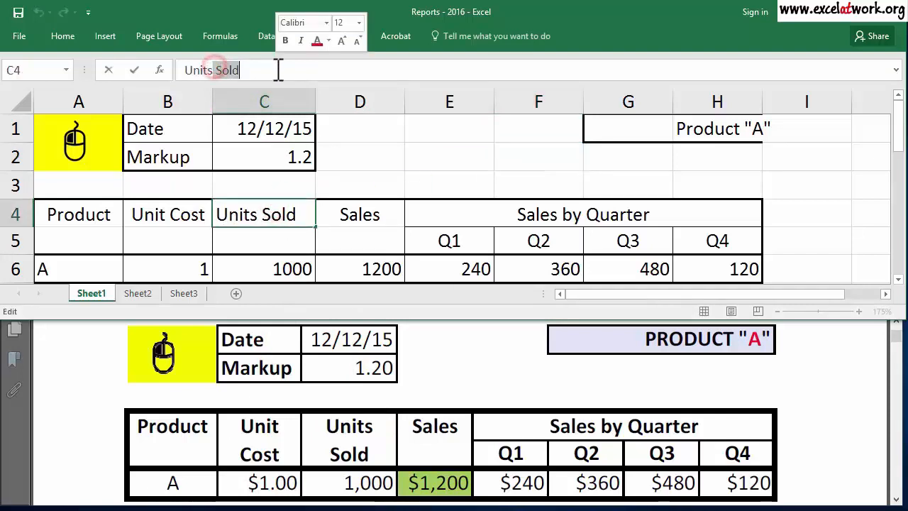
key("BackSpace")
key("Return")
type("Sold")
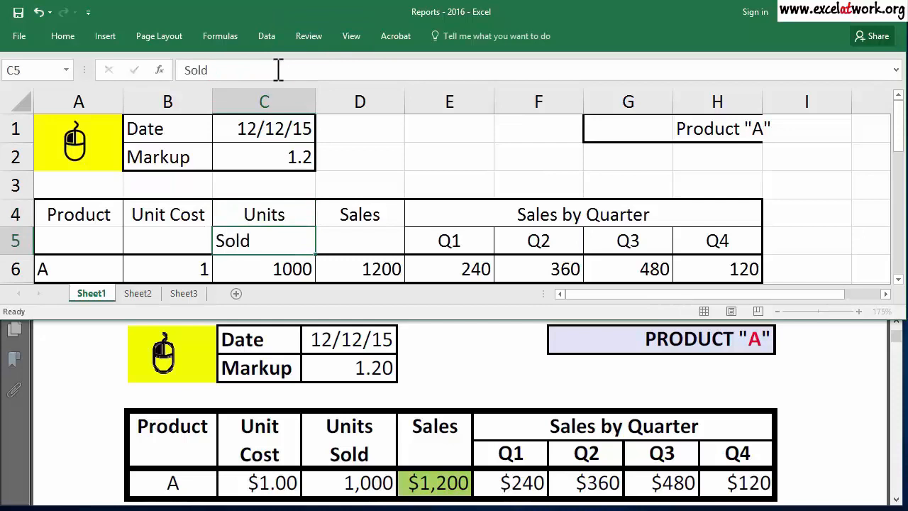
key("Return")
left_click(249, 248)
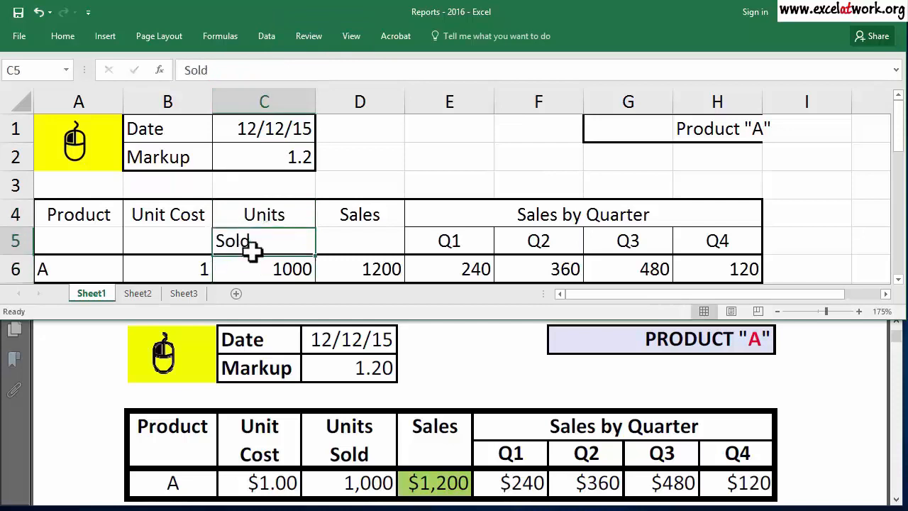
left_click(62, 35)
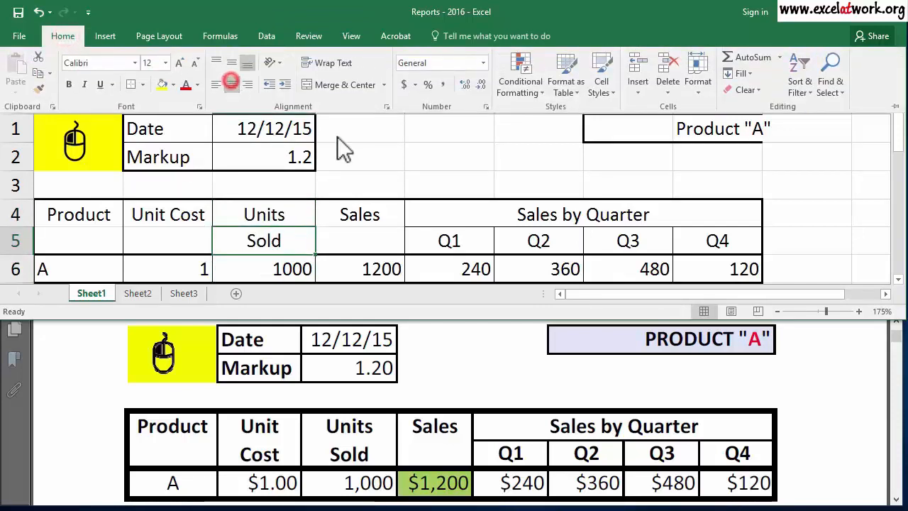
Merge cells B4:B5 and turn on text wrapping for the Unit Cost header.
left_click(386, 137)
left_click(392, 156)
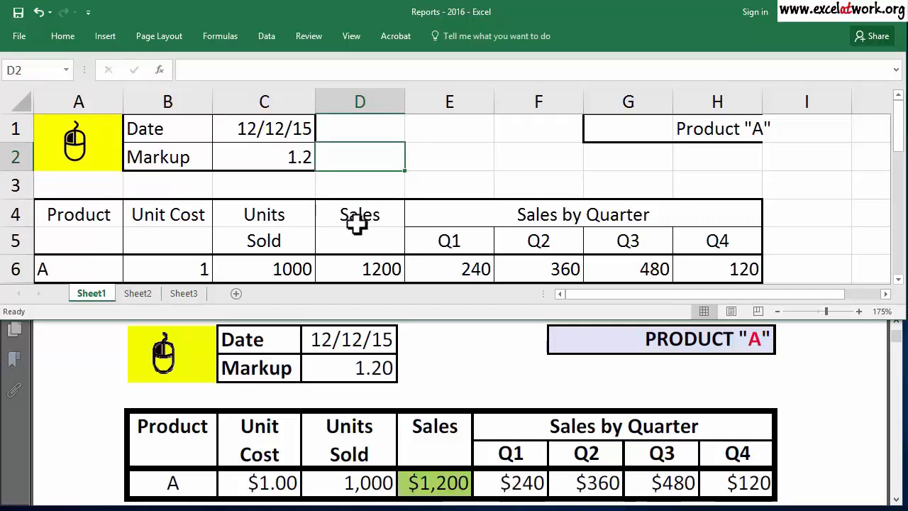
left_click_drag(181, 214, 172, 240)
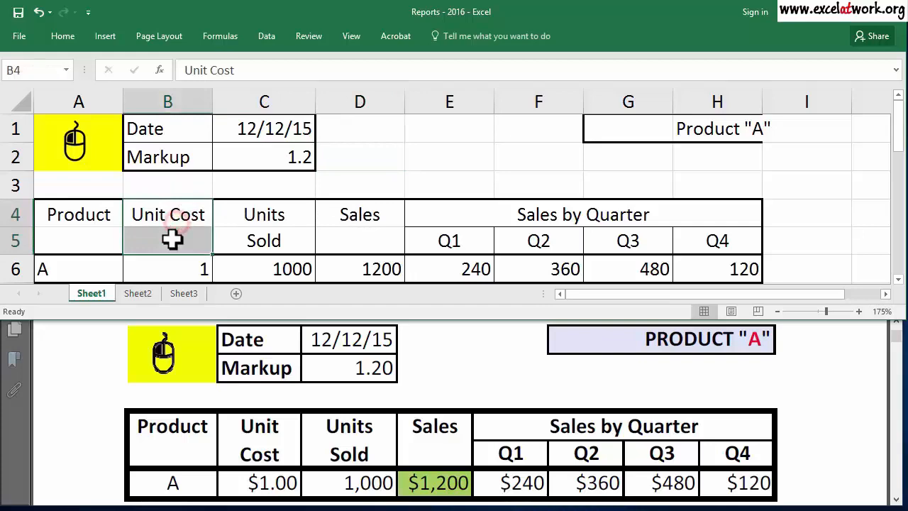
left_click(68, 38)
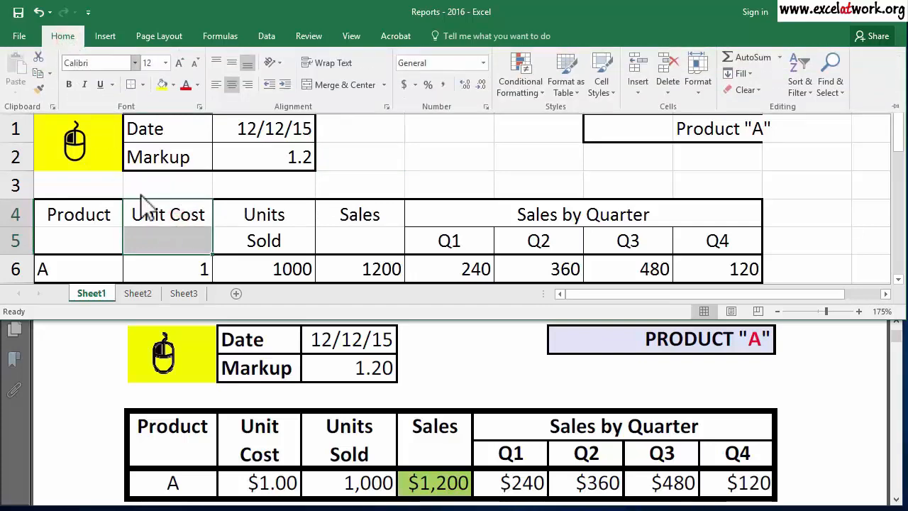
right_click(158, 226)
left_click(244, 447)
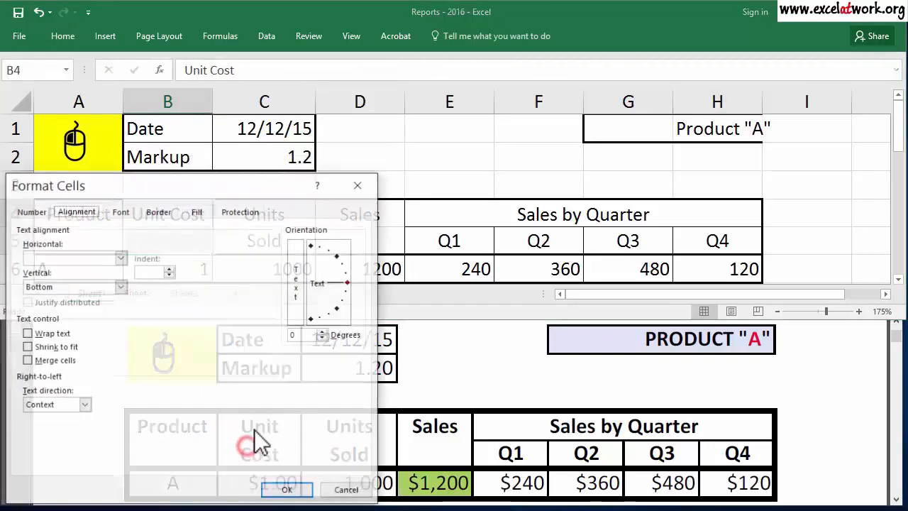
left_click_drag(263, 190, 430, 92)
left_click(192, 236)
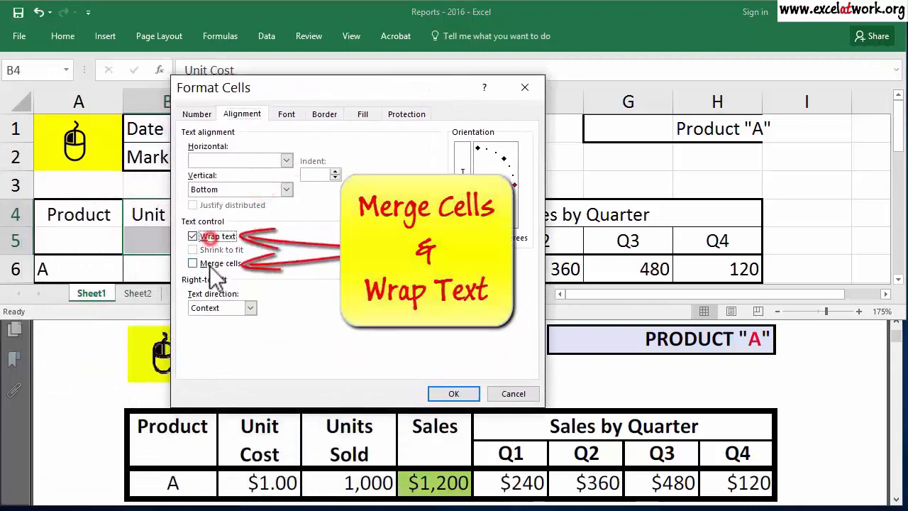
left_click(193, 263)
left_click(453, 394)
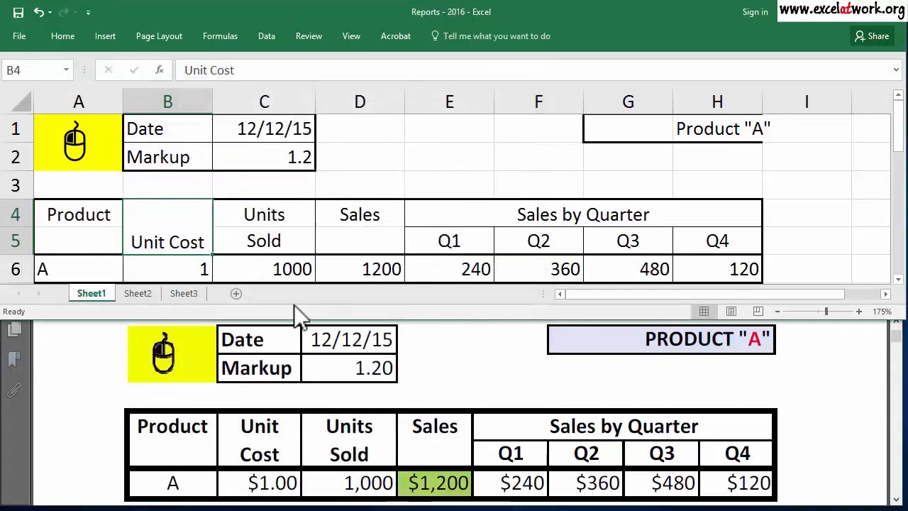
left_click(368, 153)
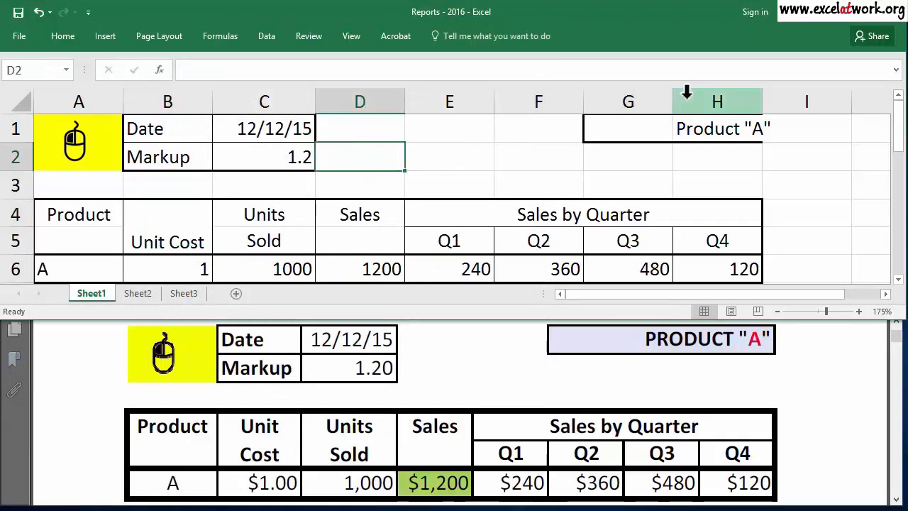
Narrow columns B through H to the same smaller width, and autofit column C to its date.
left_click_drag(686, 99, 198, 100)
left_click(239, 141)
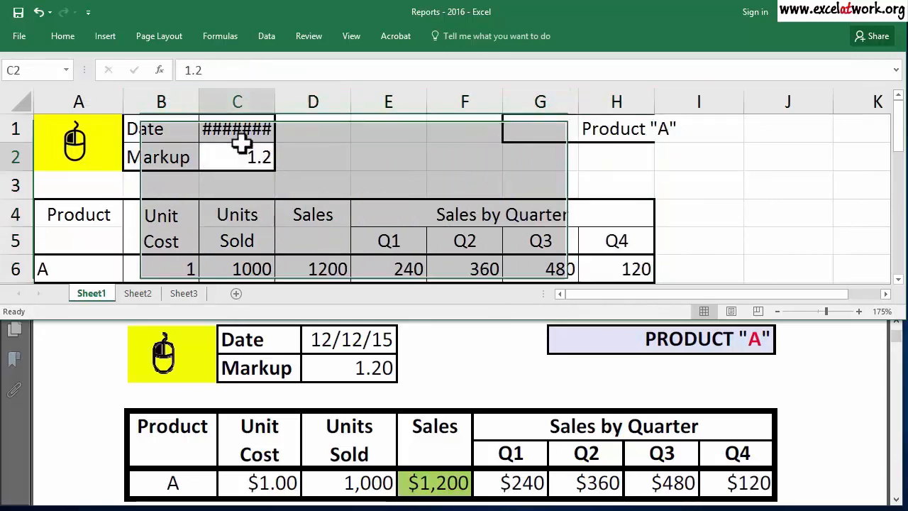
double_click(277, 101)
left_click(320, 157)
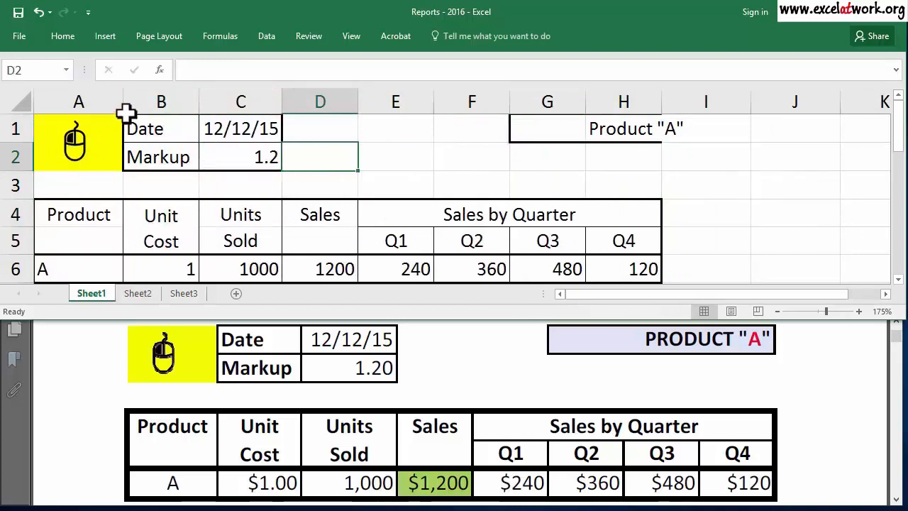
Narrow column A slightly and shift the mouse picture to sit centered over cells A1:A2.
left_click_drag(123, 102, 108, 101)
left_click(71, 138)
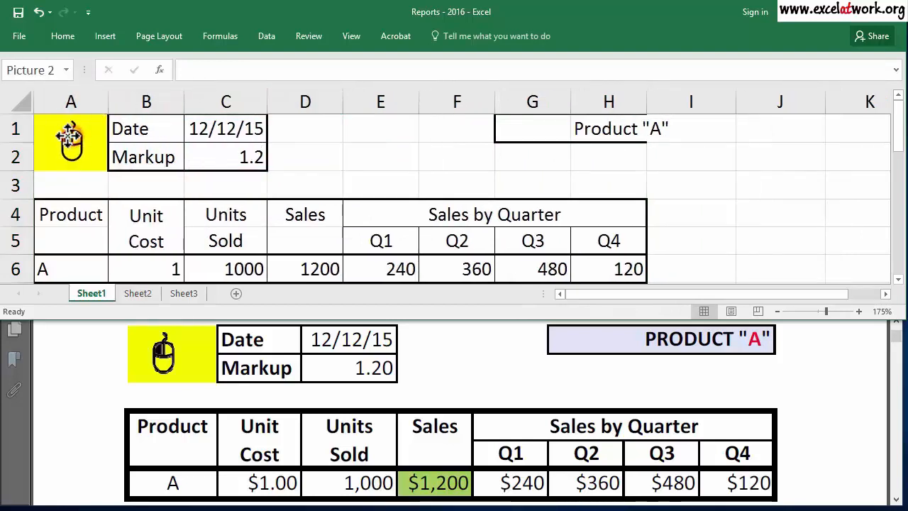
left_click(307, 179)
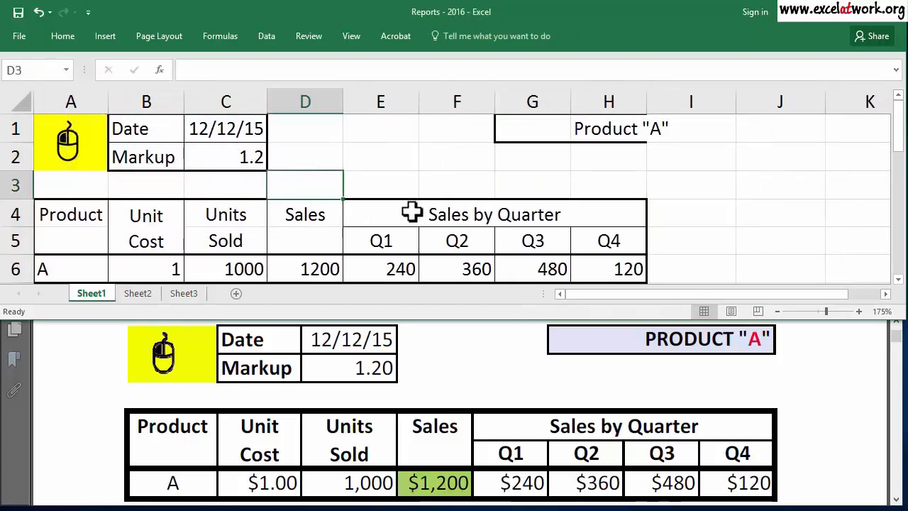
Right-align the Product "A" title in cell H1.
left_click(613, 135)
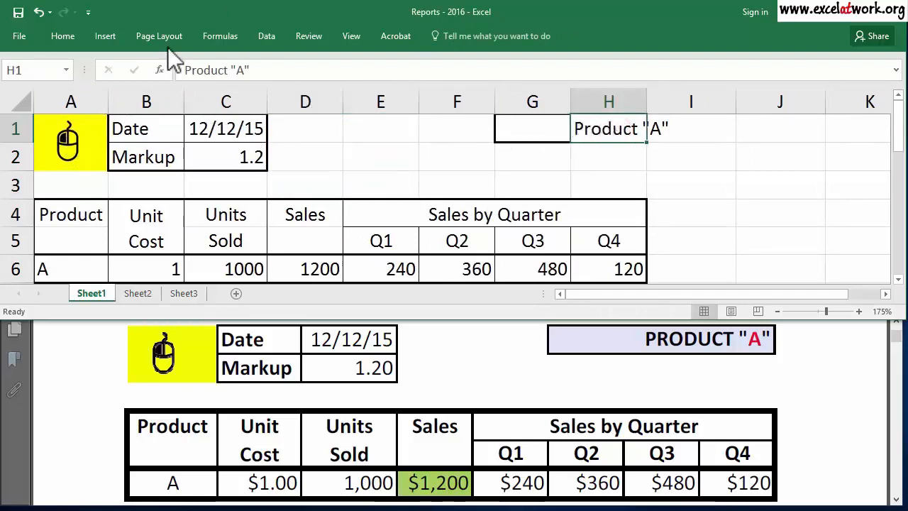
left_click(61, 36)
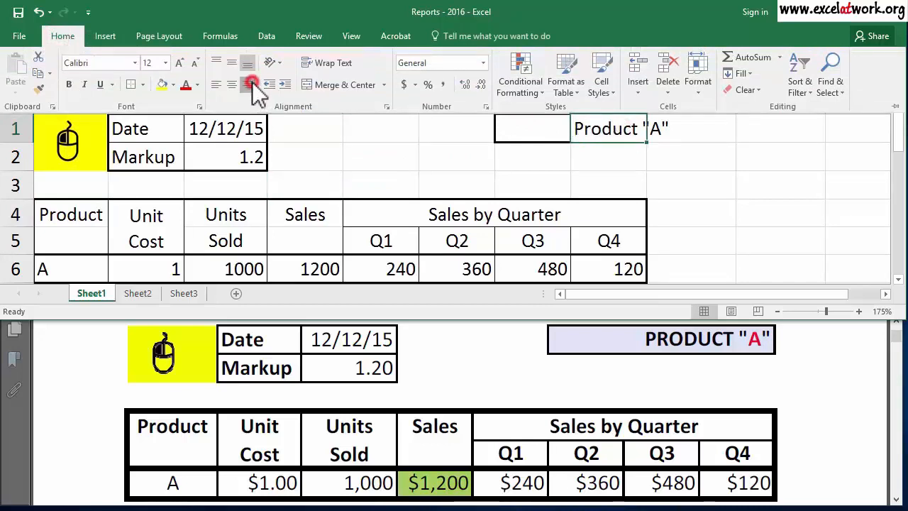
left_click(251, 84)
left_click(393, 149)
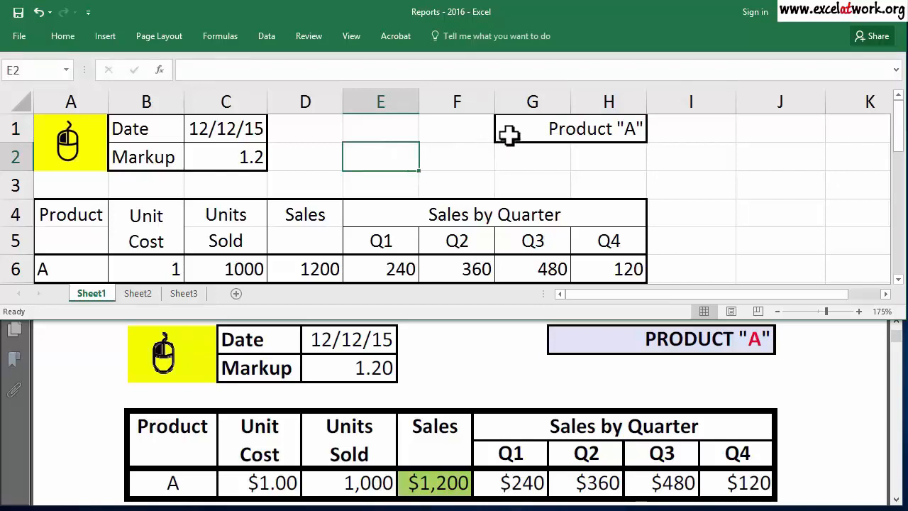
Fill the title cells G1:H1 with the lightest aqua-blue theme color.
left_click_drag(505, 136, 604, 135)
left_click(62, 39)
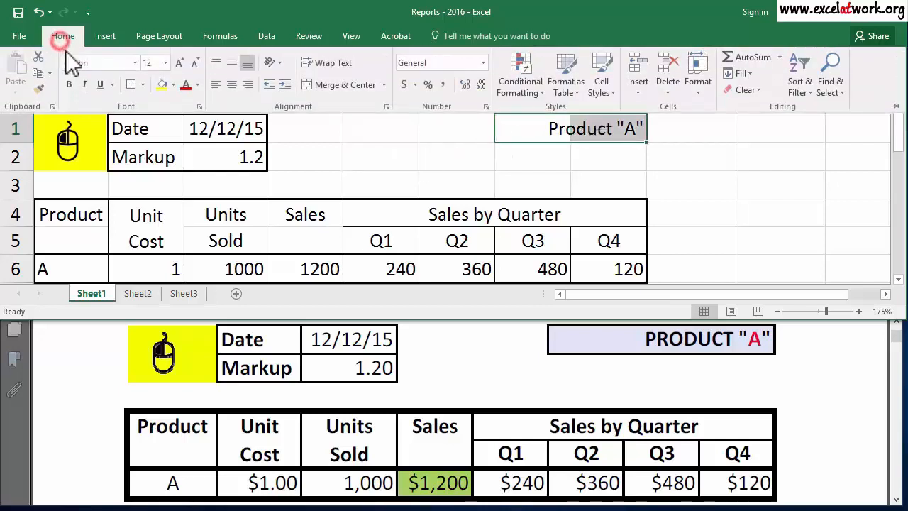
left_click(173, 85)
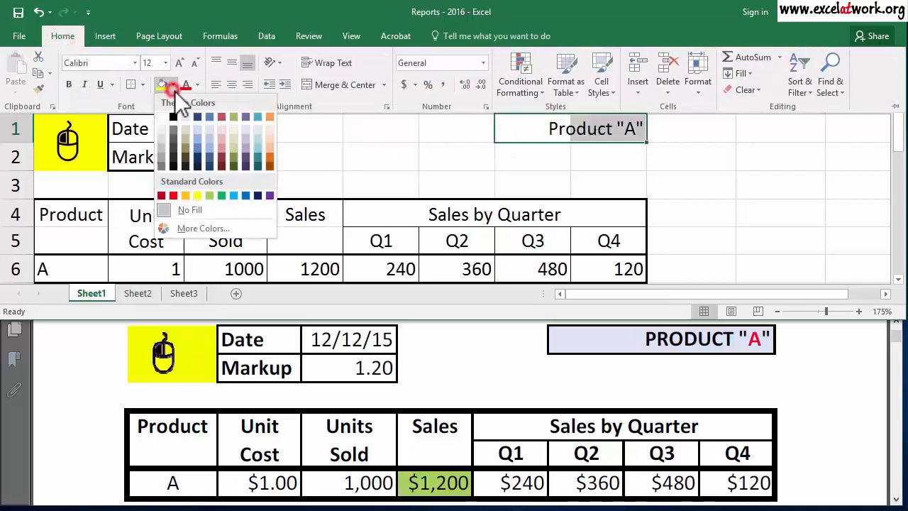
left_click(259, 127)
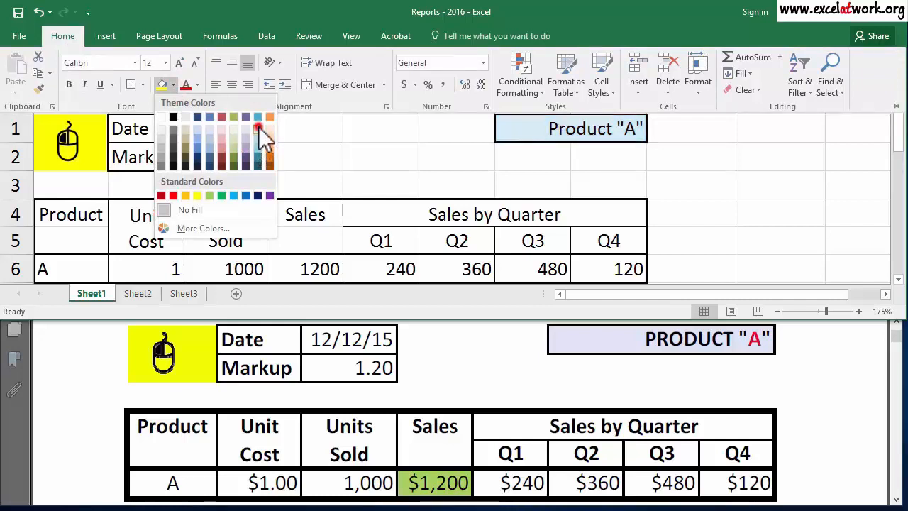
left_click(415, 146)
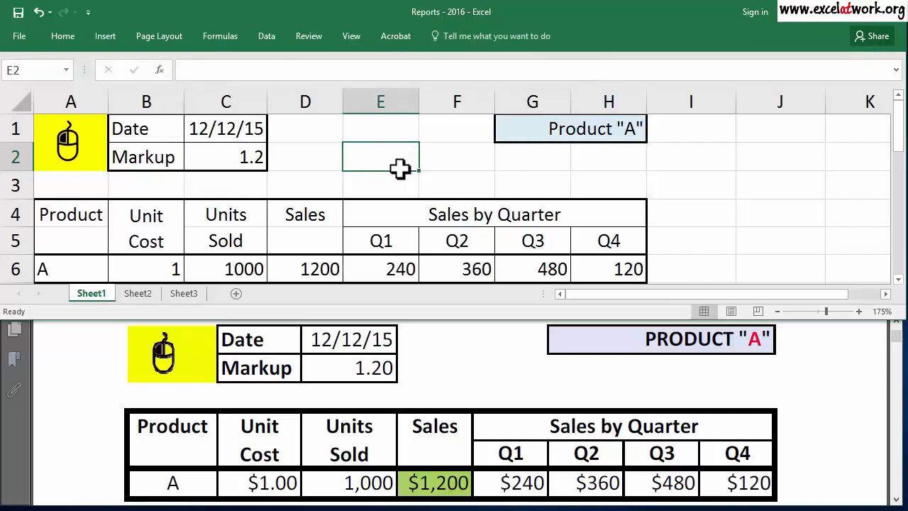
Color only the letter A red within the Product "A" title in cell H1.
left_click(603, 132)
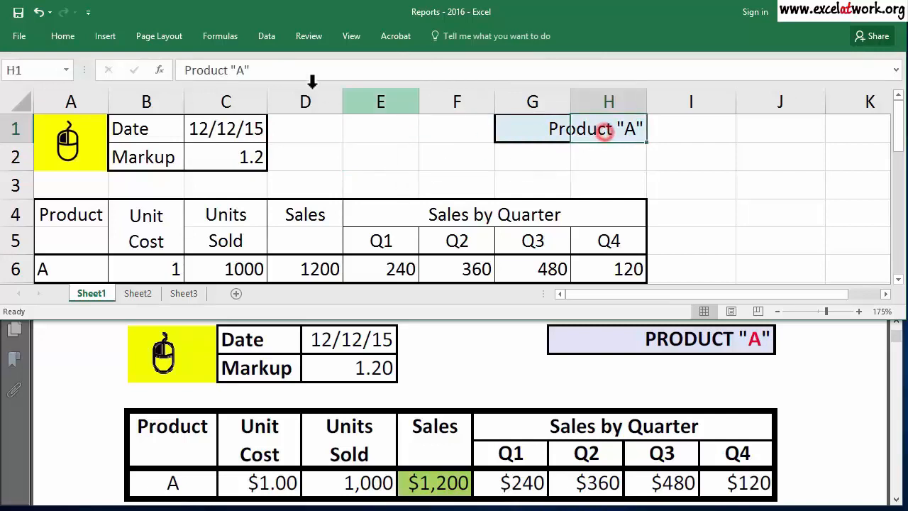
left_click(241, 69)
double_click(241, 69)
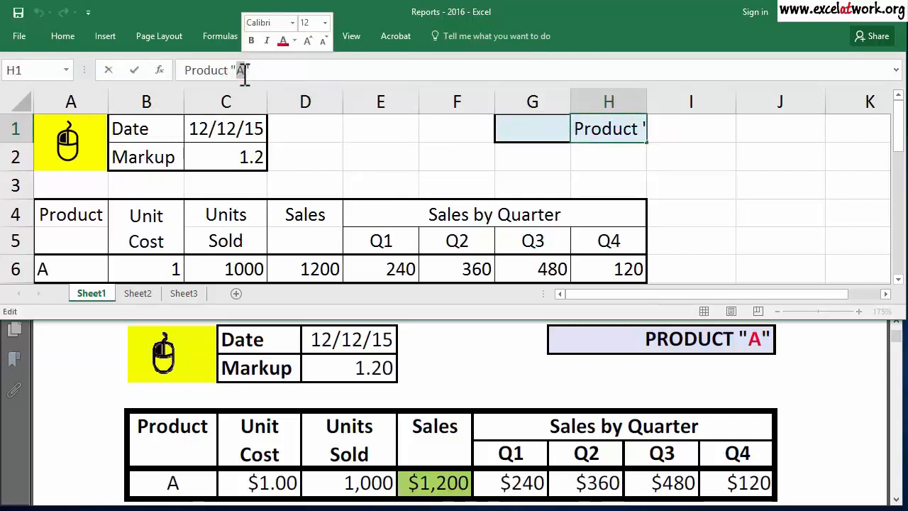
left_click(288, 39)
left_click(370, 139)
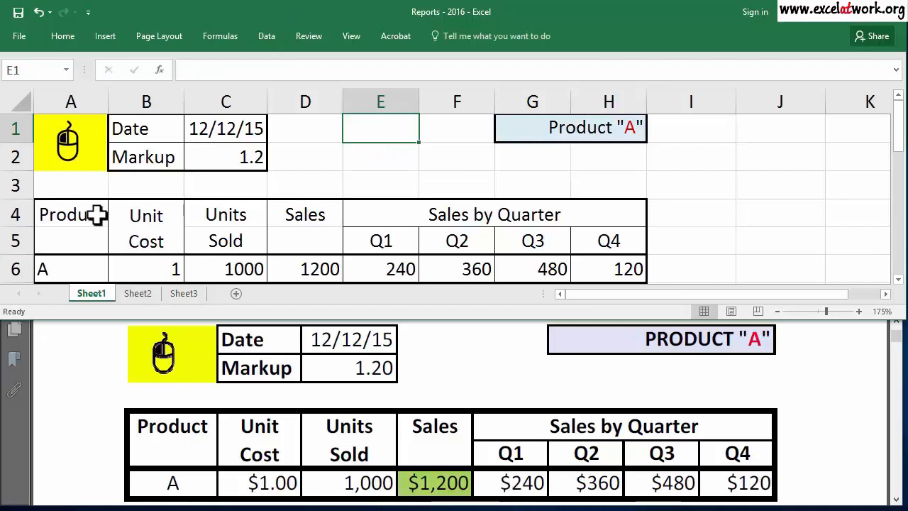
Set the font style of the table headers in A4:H5 to Bold.
left_click_drag(97, 216, 586, 239)
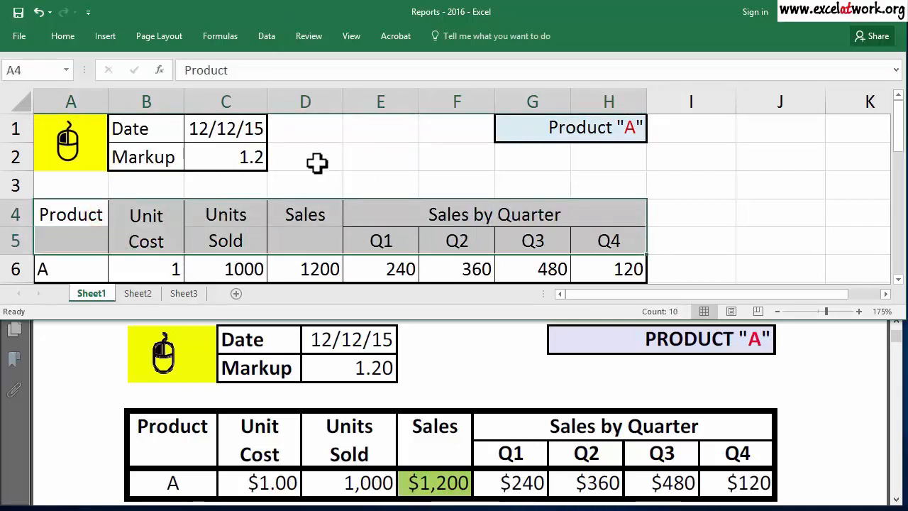
right_click(130, 214)
left_click(207, 447)
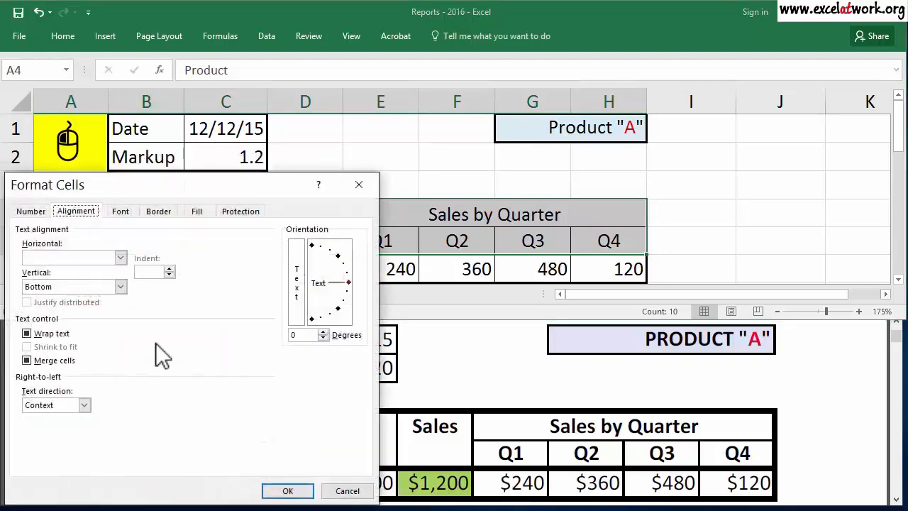
left_click(117, 211)
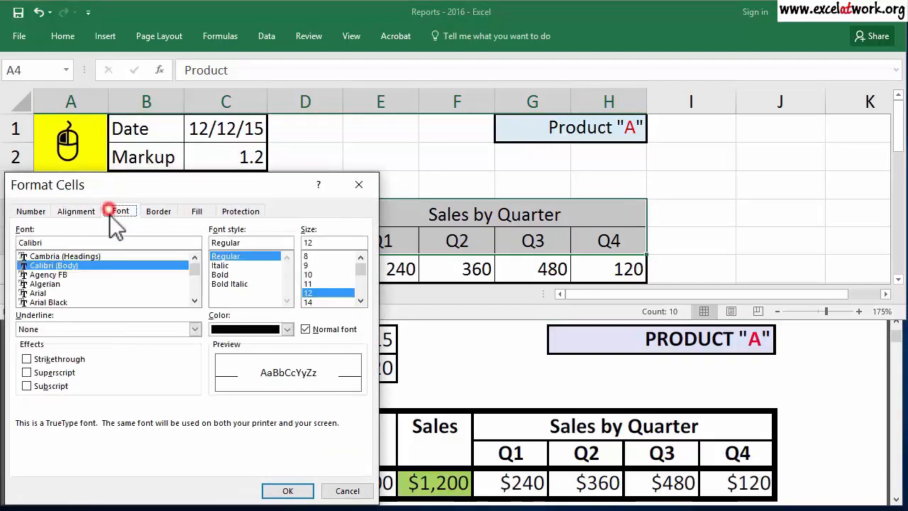
left_click(219, 274)
left_click(288, 491)
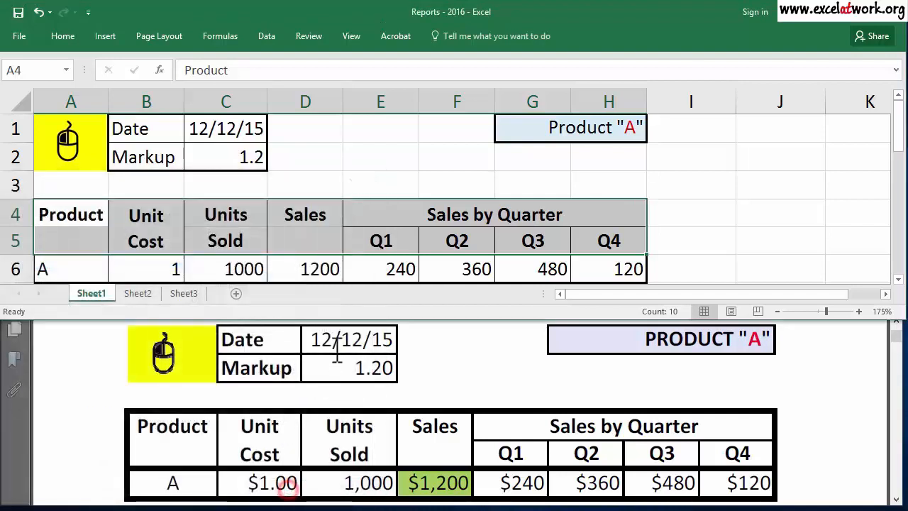
Make the Product "A" title in cell H1 bold.
left_click(586, 136)
left_click(65, 36)
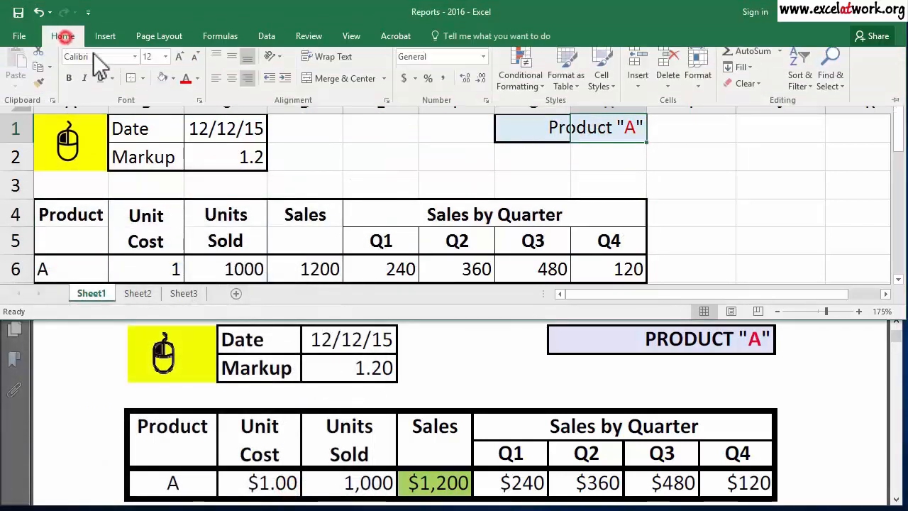
left_click(71, 85)
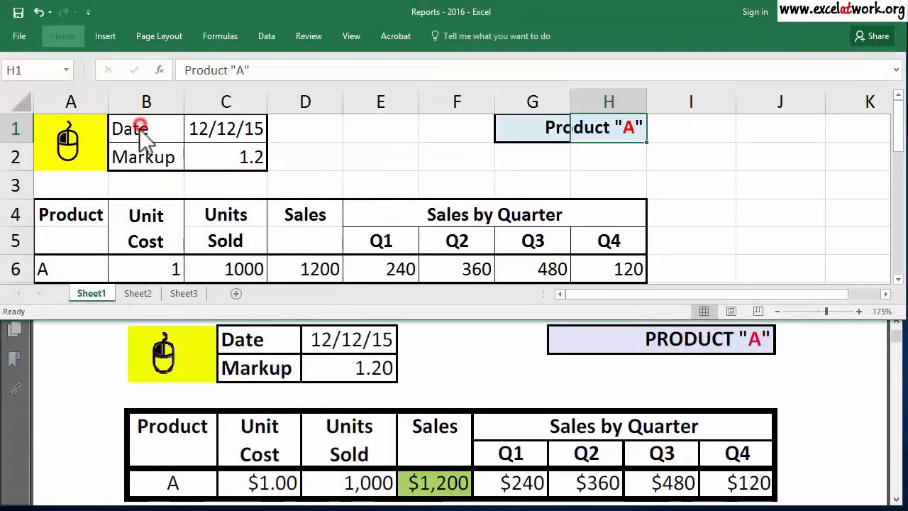
Make the Date and Markup labels in cells B1:B2 bold.
left_click_drag(142, 130, 145, 157)
left_click(66, 36)
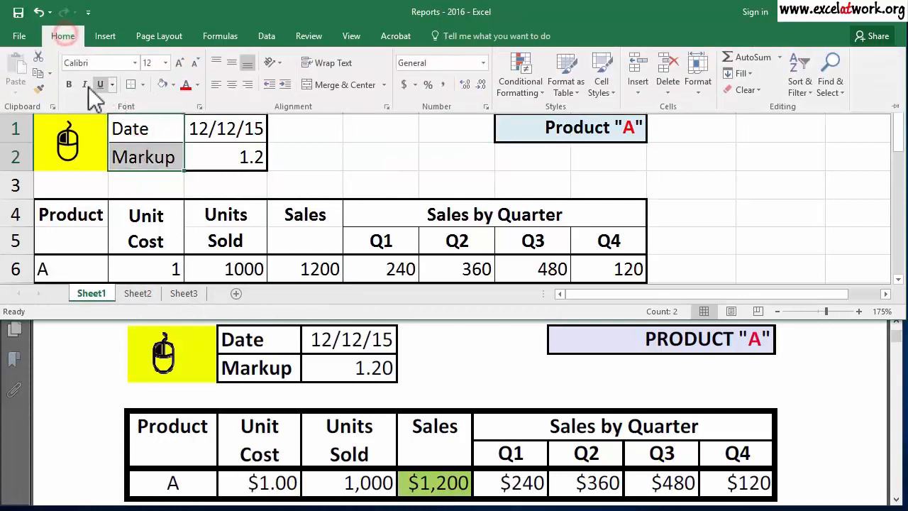
left_click(70, 85)
left_click(304, 145)
left_click_drag(337, 152, 380, 165)
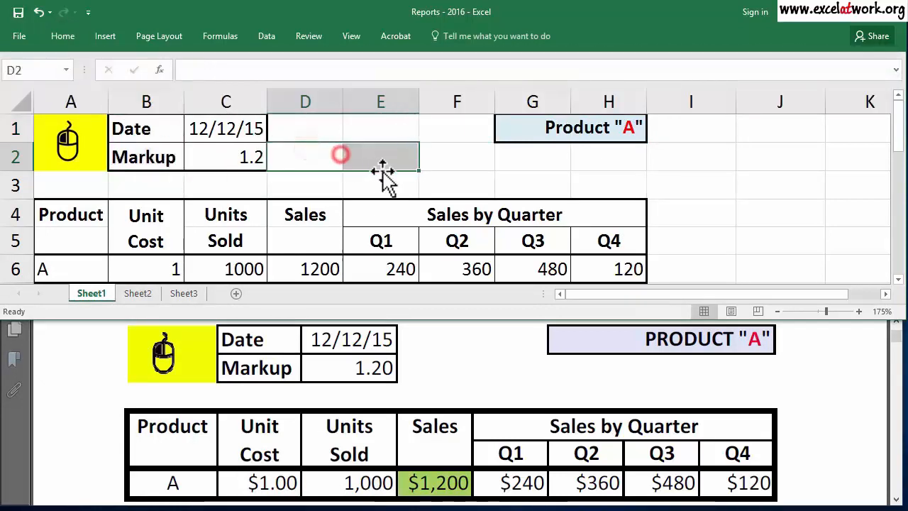
Format the unit cost in cell B6 as Currency with the $ symbol and 2 decimal places.
left_click(144, 272)
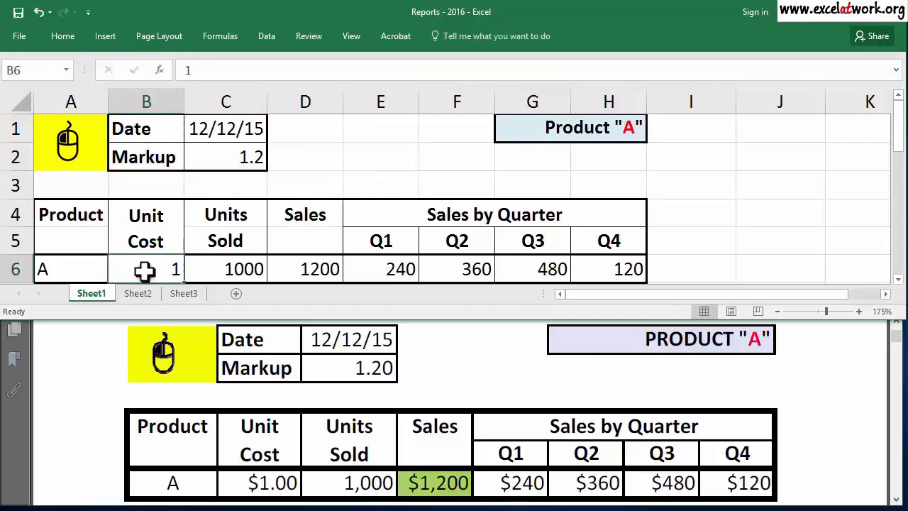
right_click(144, 269)
left_click(206, 446)
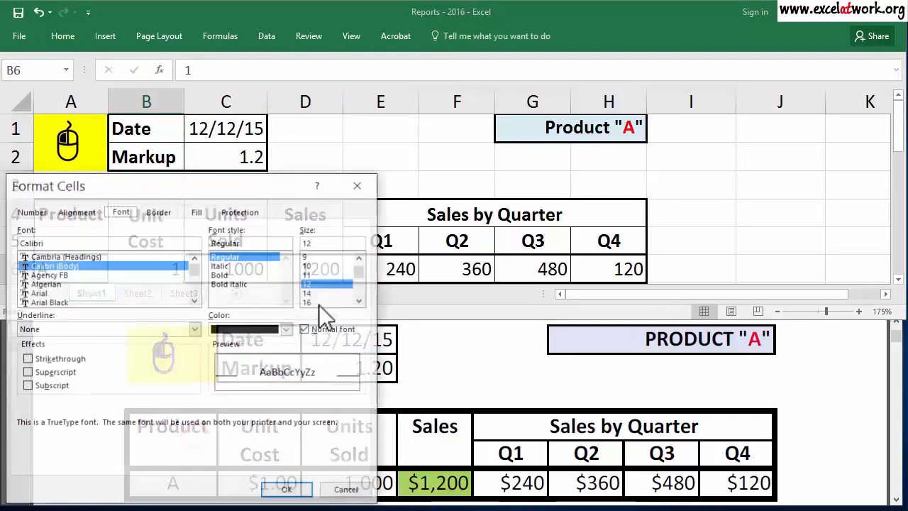
left_click(31, 211)
left_click(37, 260)
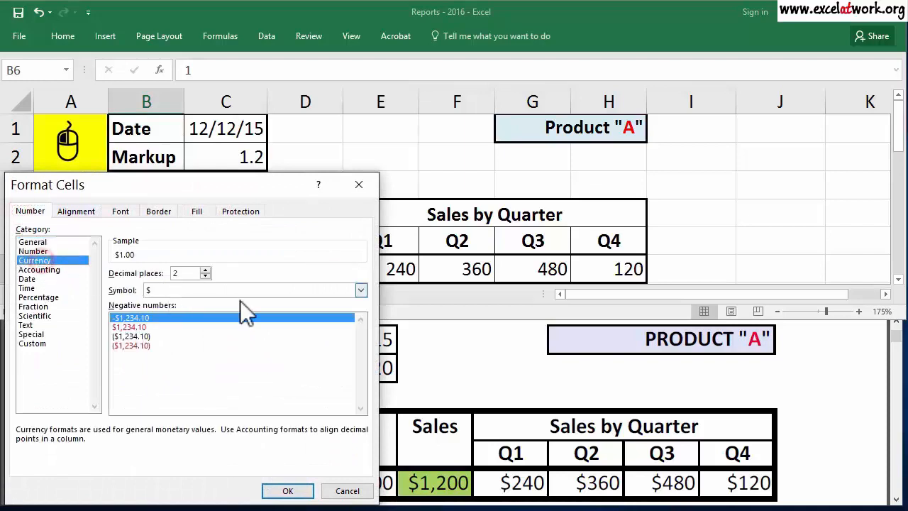
left_click(288, 491)
Format the sales and quarterly amounts in D6:H6 as Currency with the $ symbol and 0 decimal places.
left_click_drag(317, 271, 404, 268)
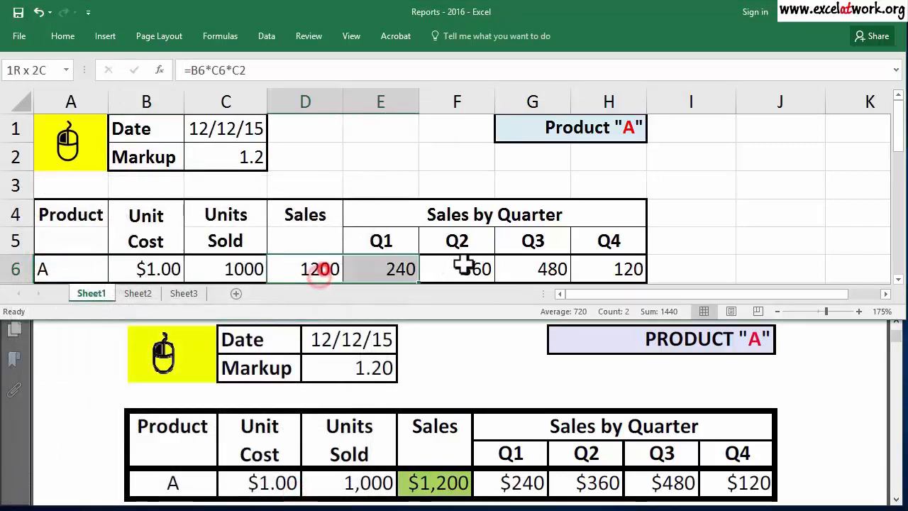
left_click_drag(463, 264, 602, 271)
right_click(603, 274)
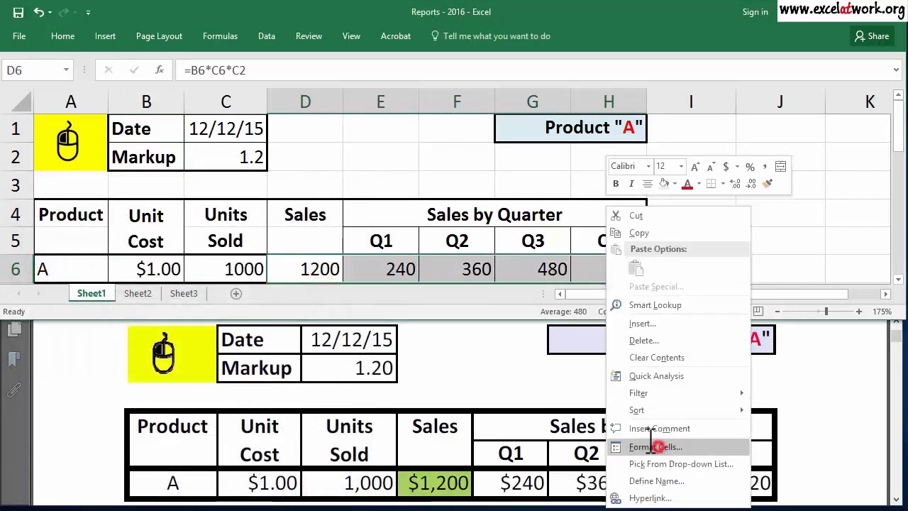
left_click(653, 446)
left_click(495, 261)
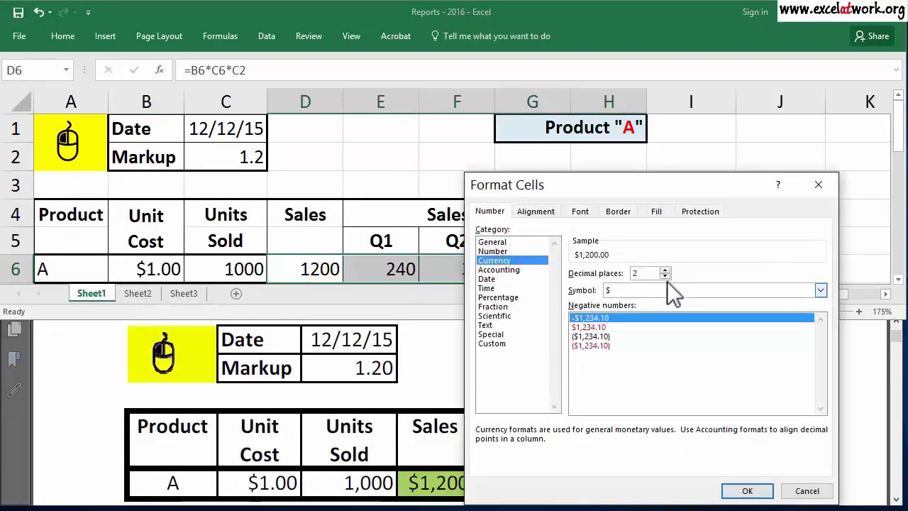
double_click(665, 277)
left_click(747, 490)
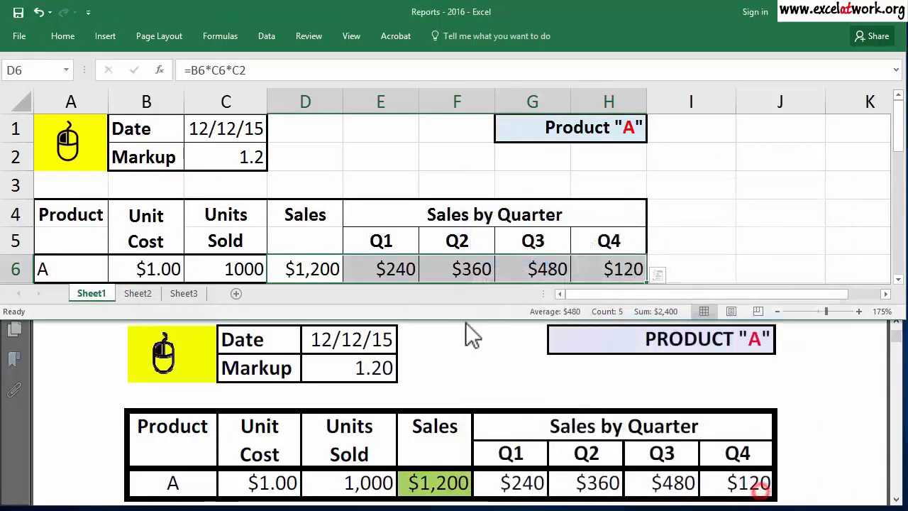
Format the units sold in cell C6 as Number with the 1000 separator and 0 decimal places.
left_click(248, 273)
right_click(237, 268)
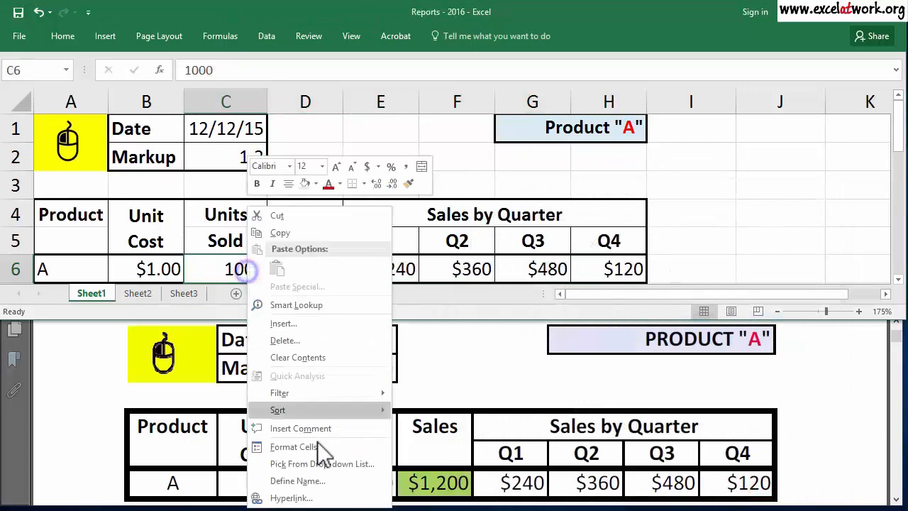
left_click(324, 452)
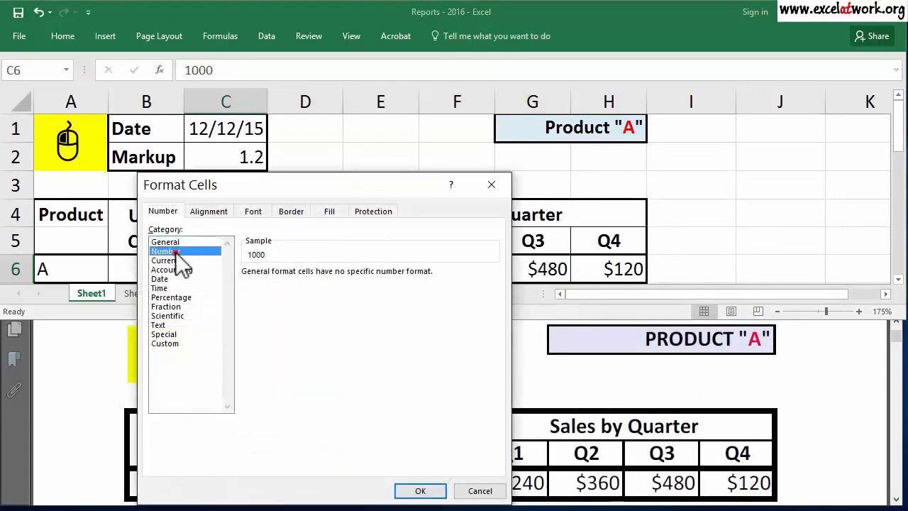
left_click(174, 251)
left_click(271, 289)
left_click(338, 278)
left_click(338, 278)
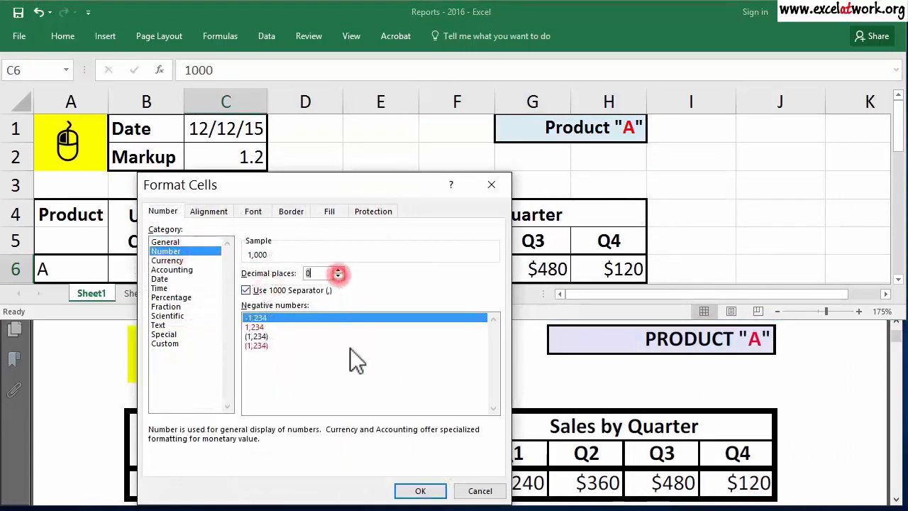
left_click(416, 488)
Increase the decimals of the Markup value in cell C2 to two decimal places.
left_click(310, 224)
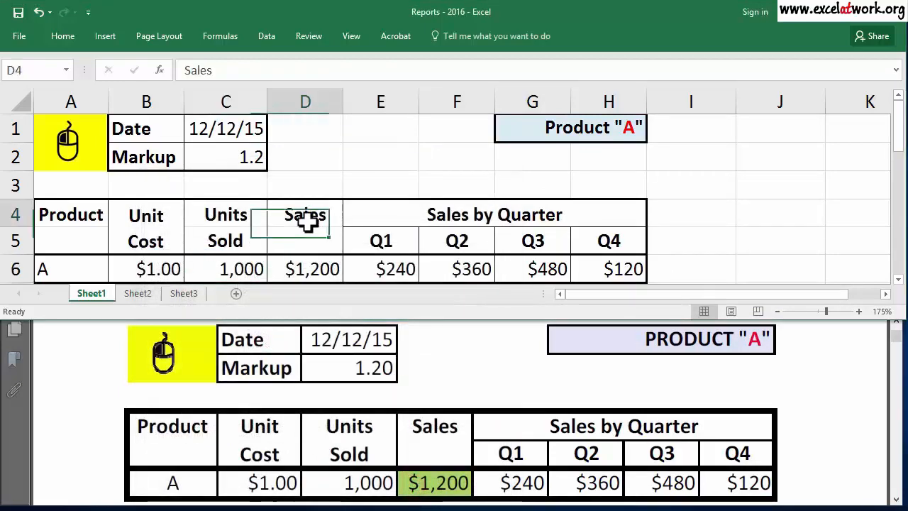
left_click(248, 157)
left_click(62, 36)
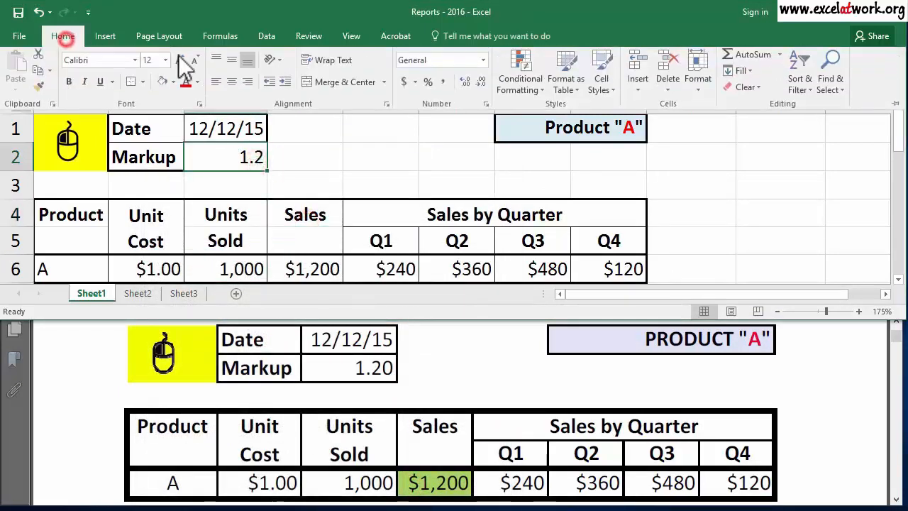
left_click(461, 83)
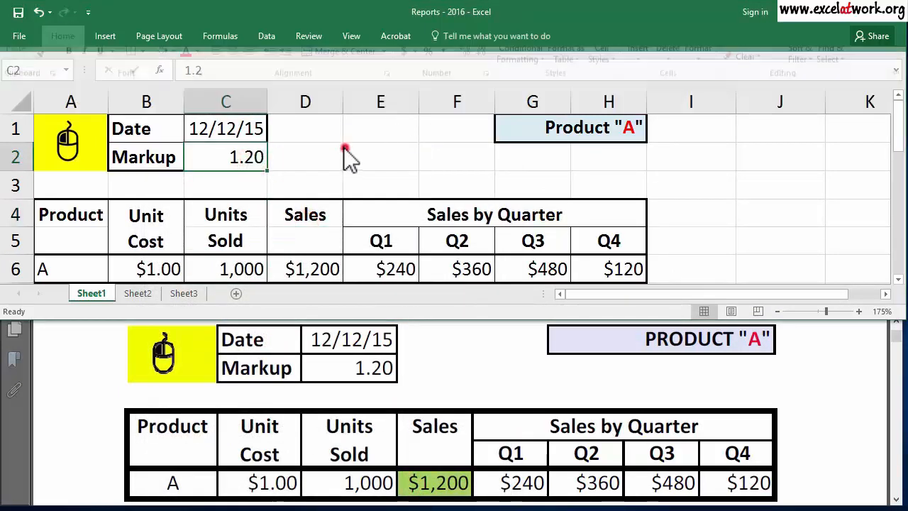
left_click(343, 146)
left_click(341, 147)
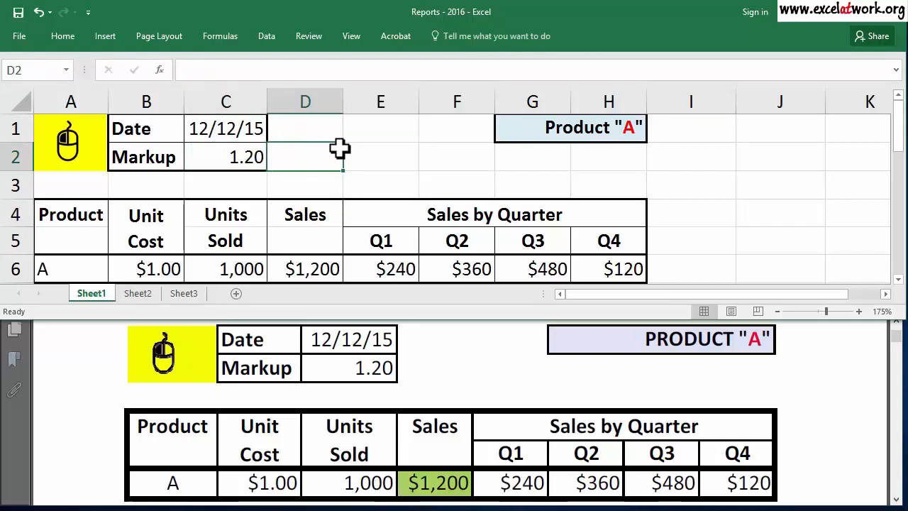
Fill the Sales amount in cell D6 with a light olive green theme color.
left_click(314, 269)
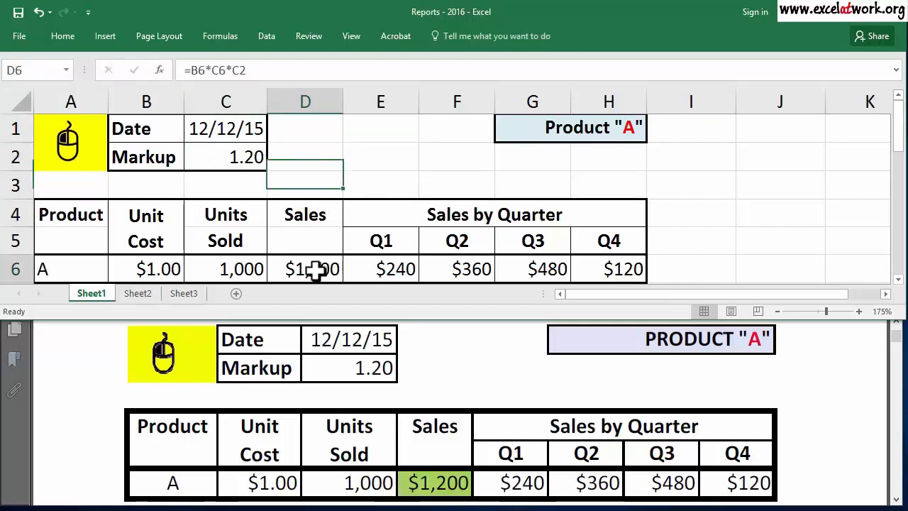
left_click(62, 36)
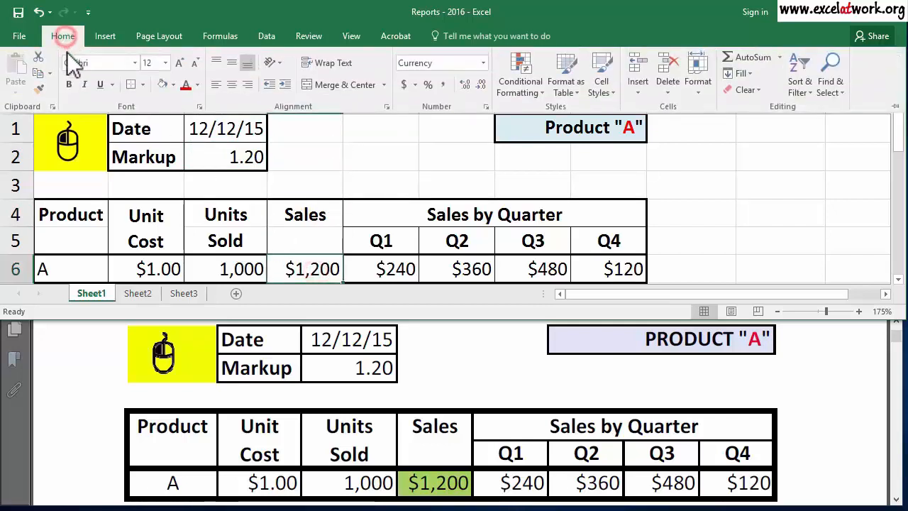
left_click(173, 85)
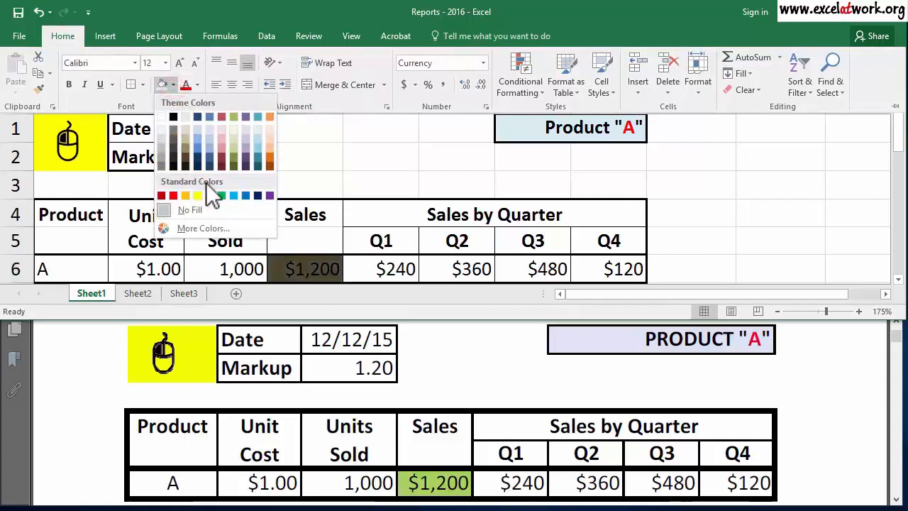
left_click(363, 149)
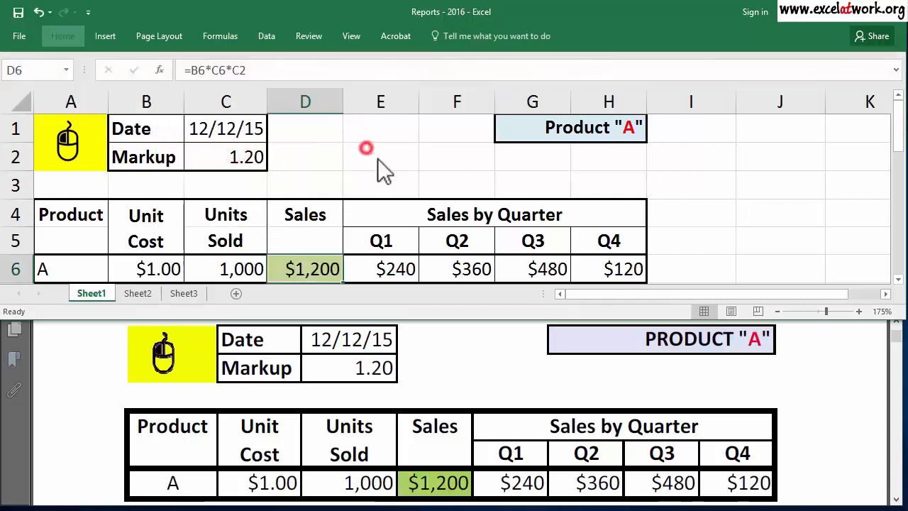
left_click(382, 157)
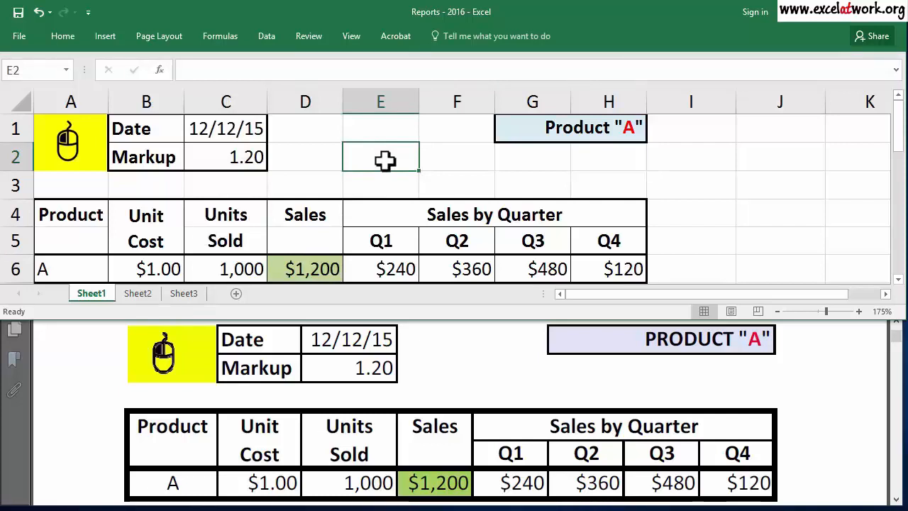
Center the product letter in cell A6 horizontally.
left_click(83, 268)
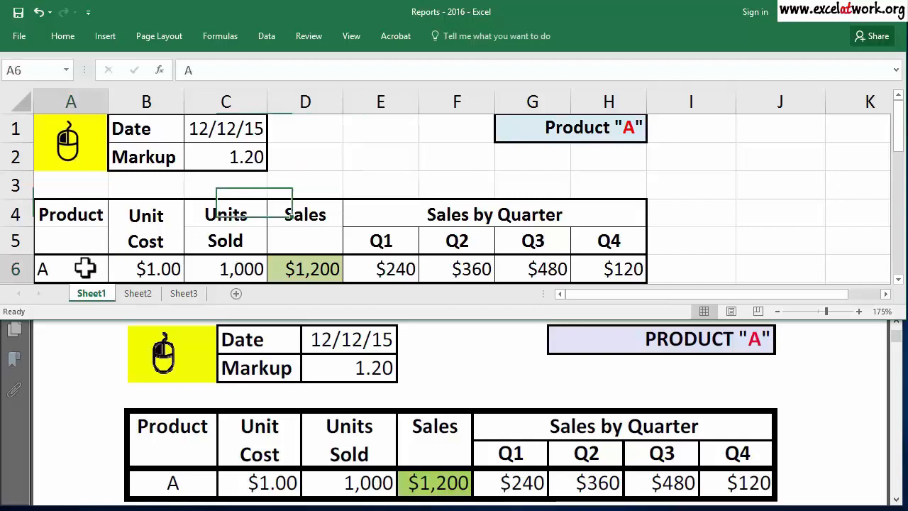
left_click(71, 34)
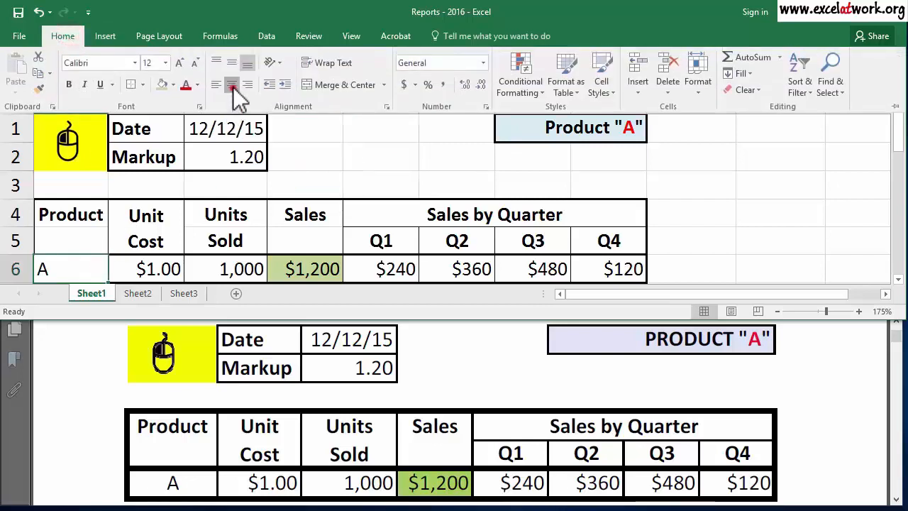
left_click(231, 85)
left_click(342, 139)
left_click(362, 157)
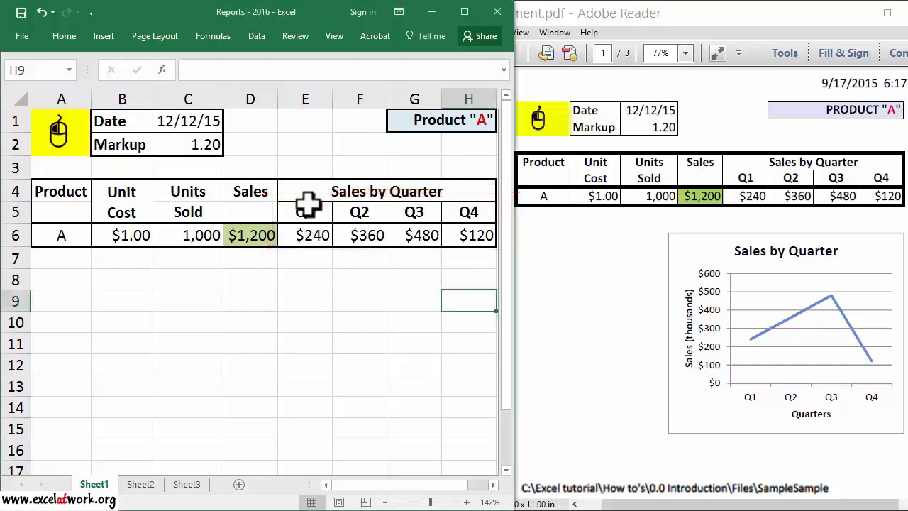
Insert a line chart from the quarter labels and sales amounts in E5:H6.
mouse_move(308, 208)
left_mouse_down()
mouse_move(383, 237)
mouse_move(471, 236)
left_mouse_up()
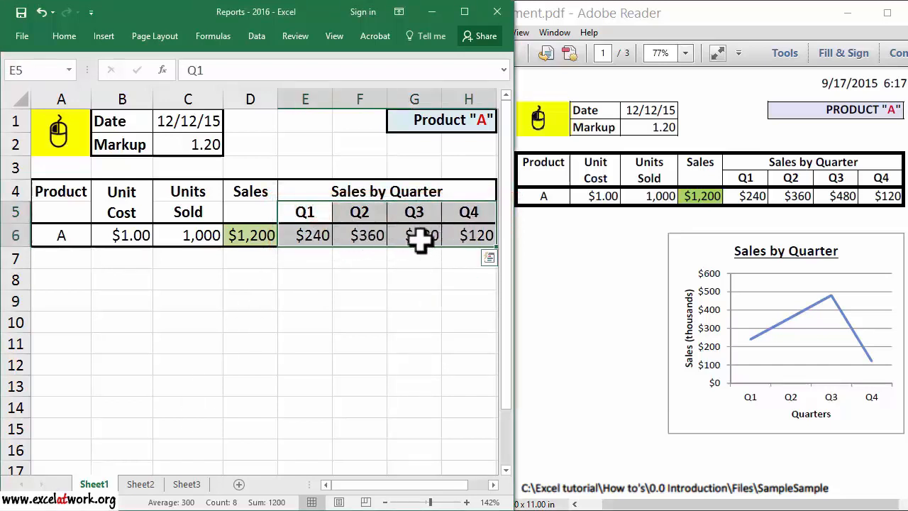
left_click(113, 37)
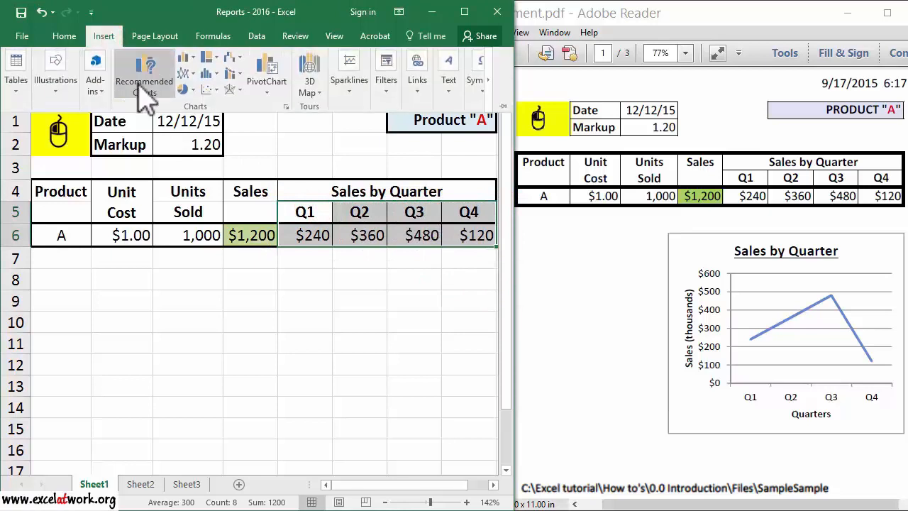
left_click(190, 76)
left_click(197, 119)
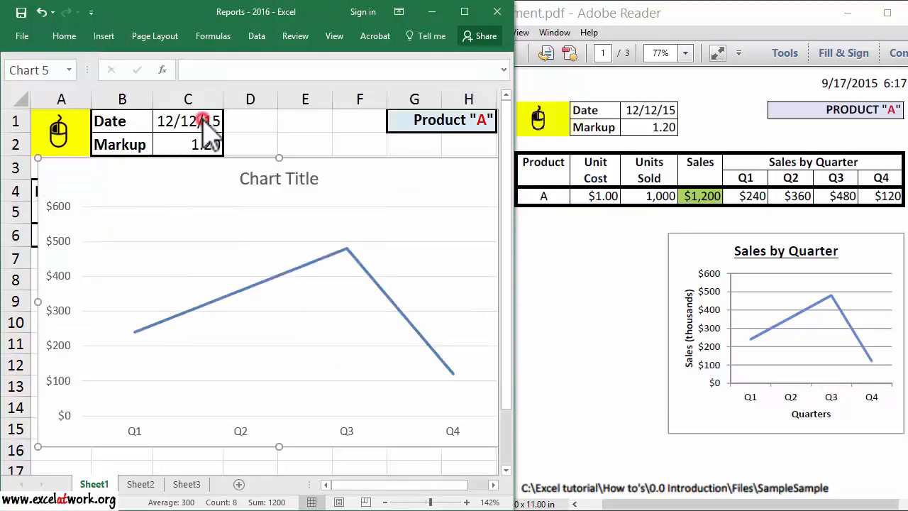
left_click(256, 128)
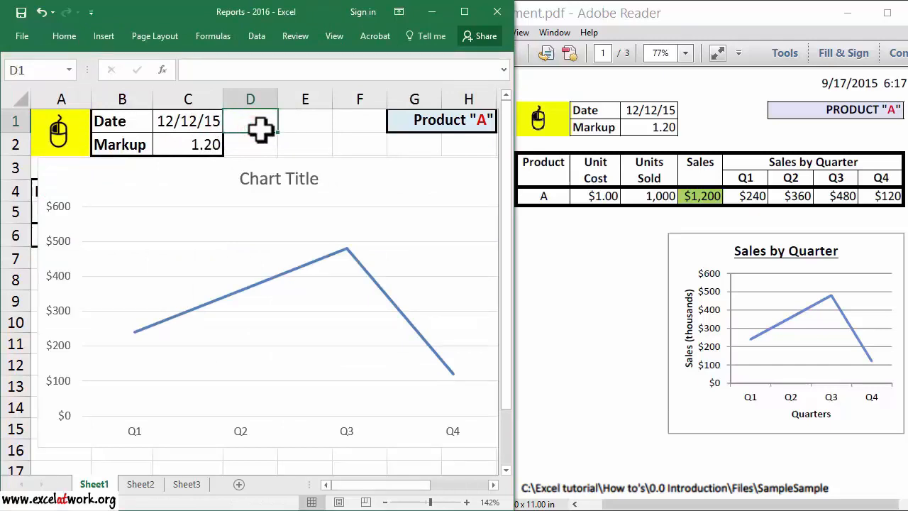
Shrink the line chart and place it below the table, spanning about columns D to H and rows 7 to 16.
left_click(136, 179)
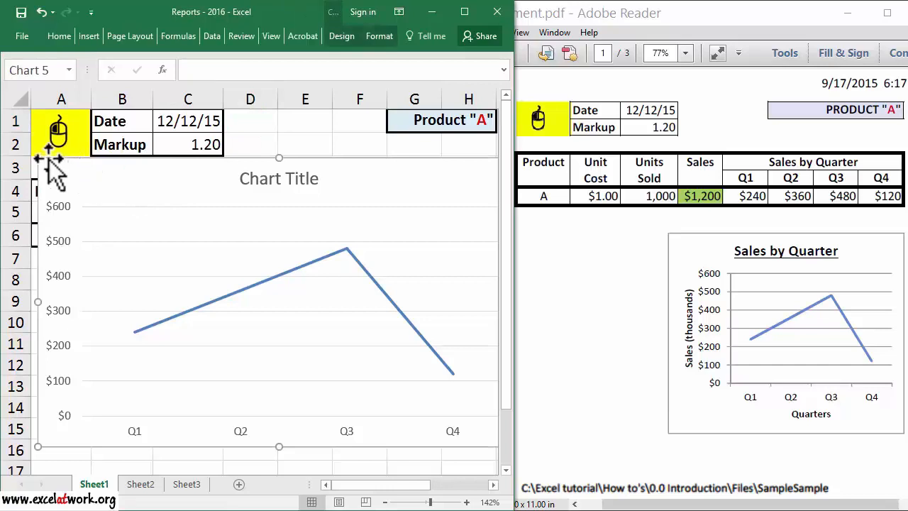
left_click_drag(38, 158, 211, 251)
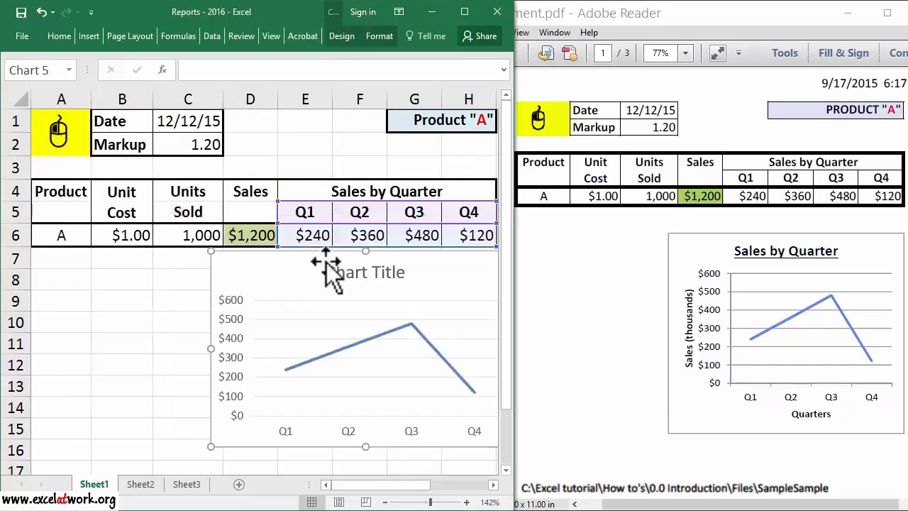
mouse_move(425, 269)
left_mouse_down()
mouse_move(403, 274)
mouse_move(416, 278)
left_mouse_up()
left_click_drag(186, 256, 220, 264)
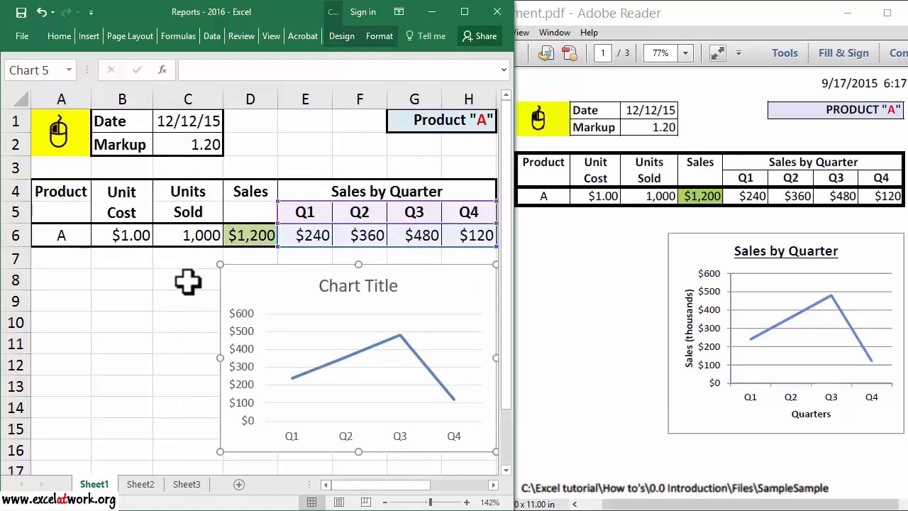
Replace the chart title's placeholder text with "Sales by Quarter".
left_click(339, 287)
left_click_drag(353, 286, 377, 287)
key("Delete")
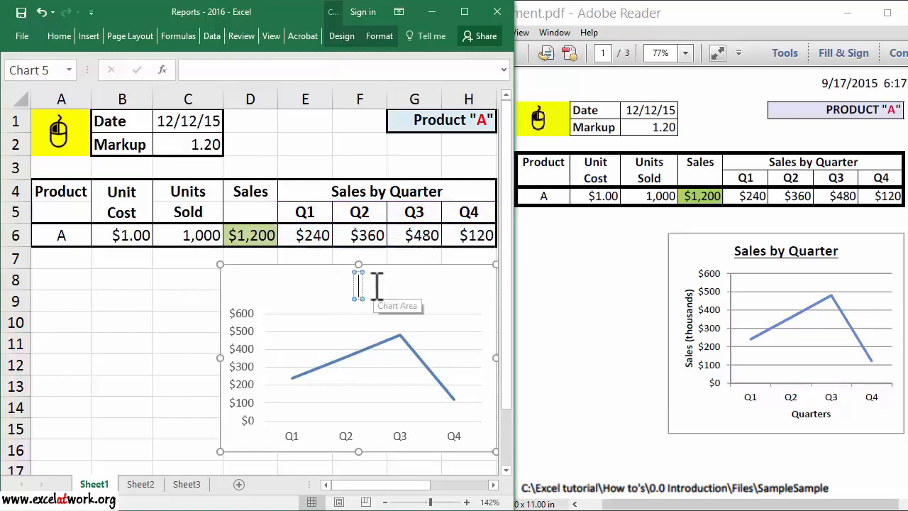
type("Sales b")
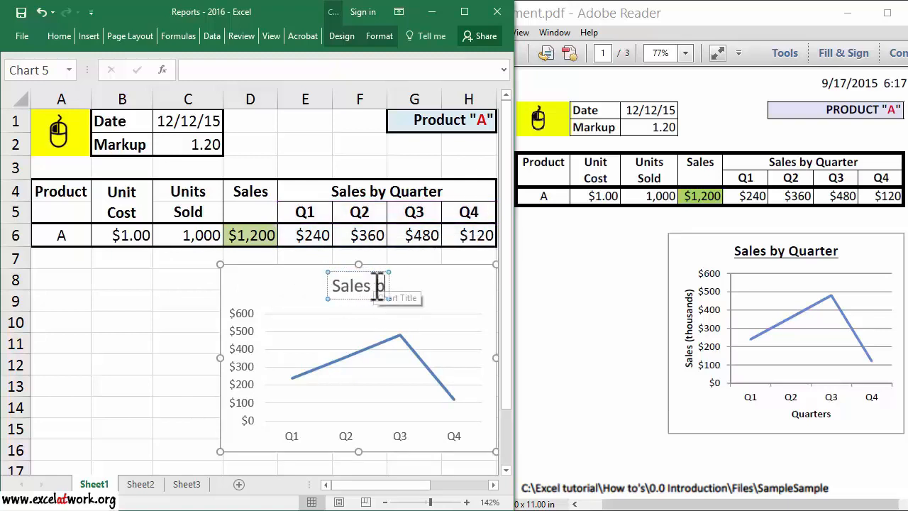
type("y Quarter")
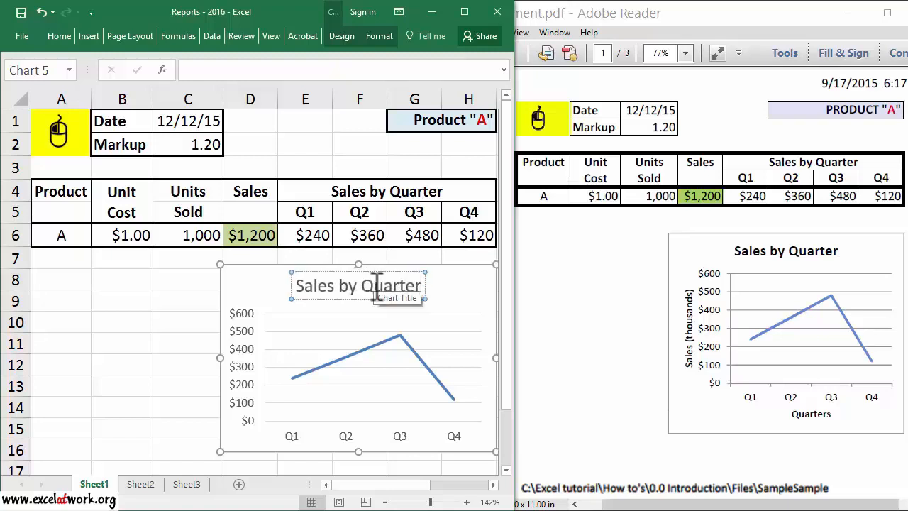
Set the chart title's font to size 13, bold, with a single underline.
right_click(397, 270)
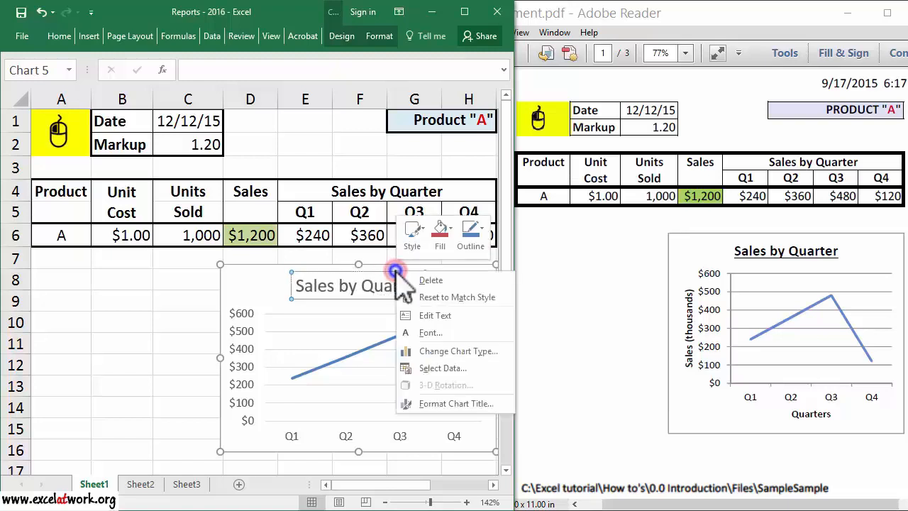
left_click(424, 334)
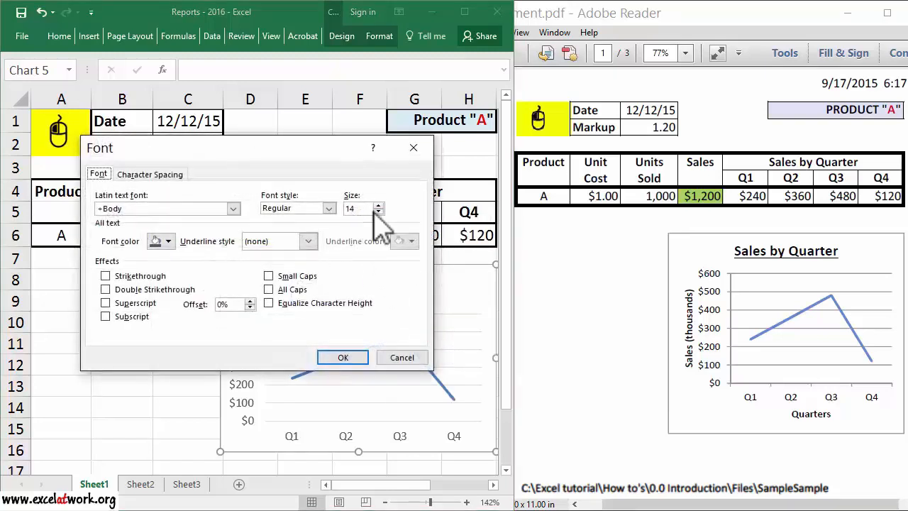
left_click(360, 207)
key("BackSpace")
type("3")
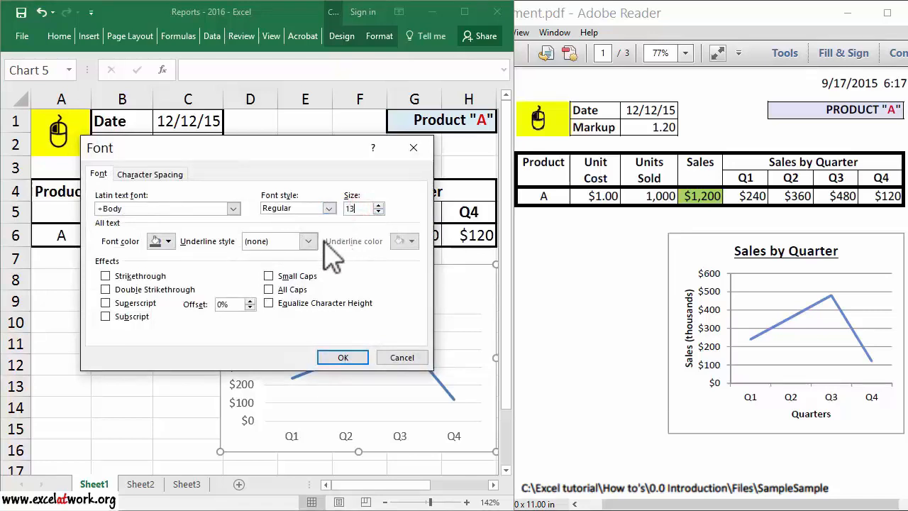
left_click(308, 241)
left_click(280, 280)
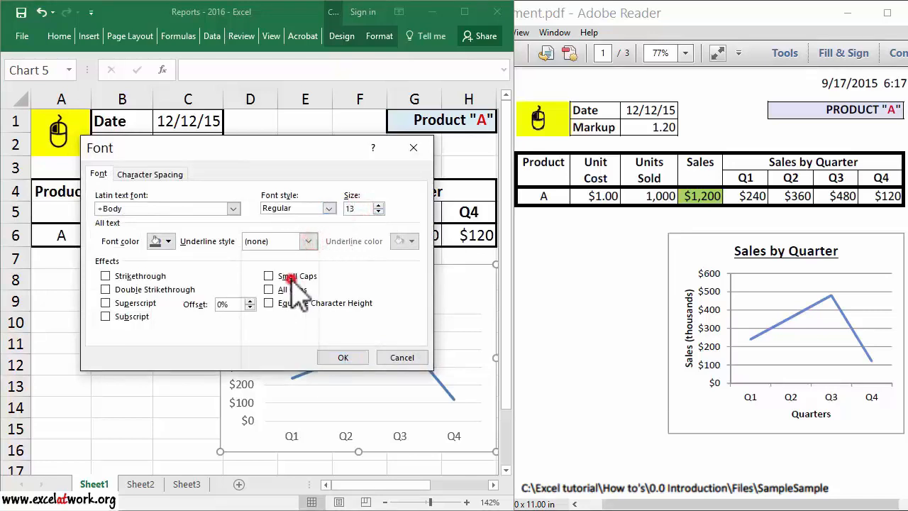
left_click(328, 208)
left_click(305, 249)
left_click(344, 357)
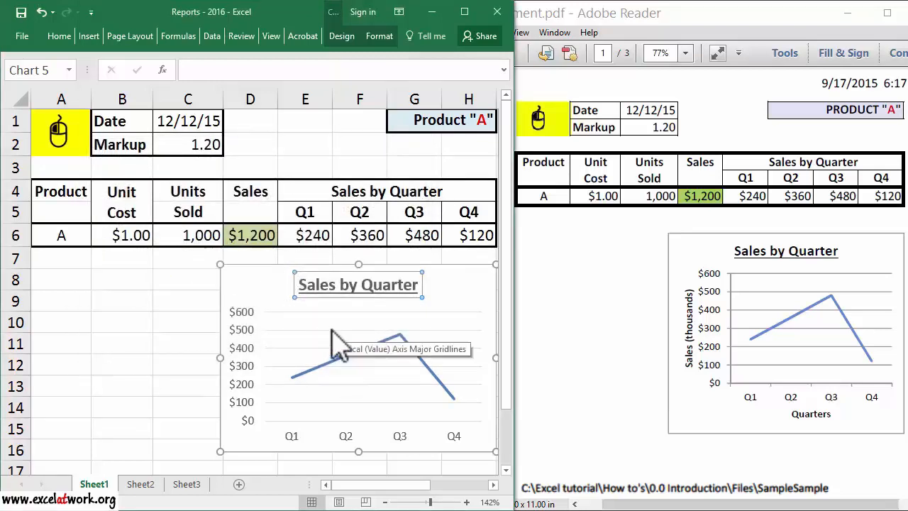
Add a primary vertical axis title to the Sales by Quarter line chart.
left_click(342, 36)
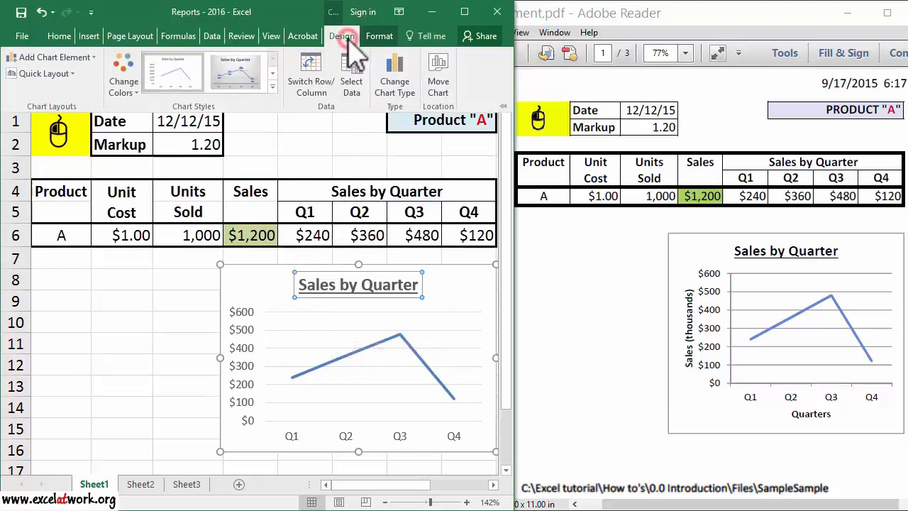
left_click(93, 58)
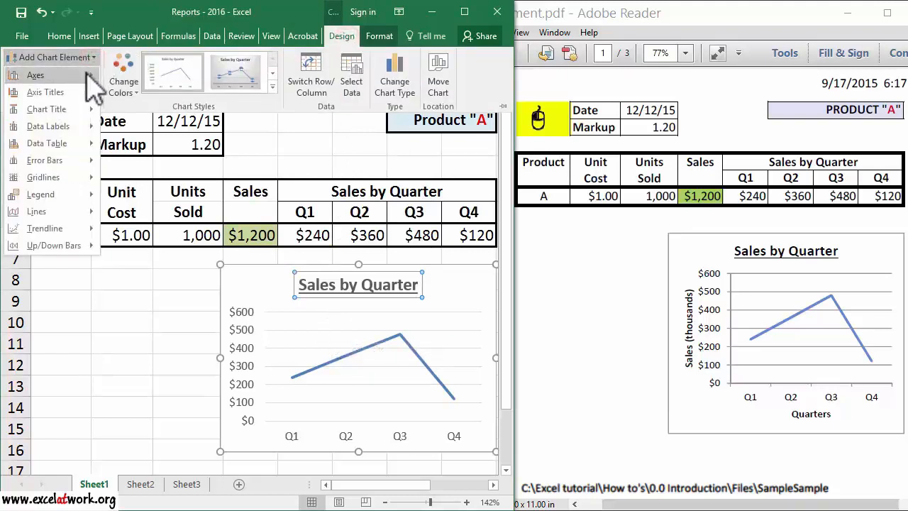
mouse_move(79, 112)
mouse_move(50, 92)
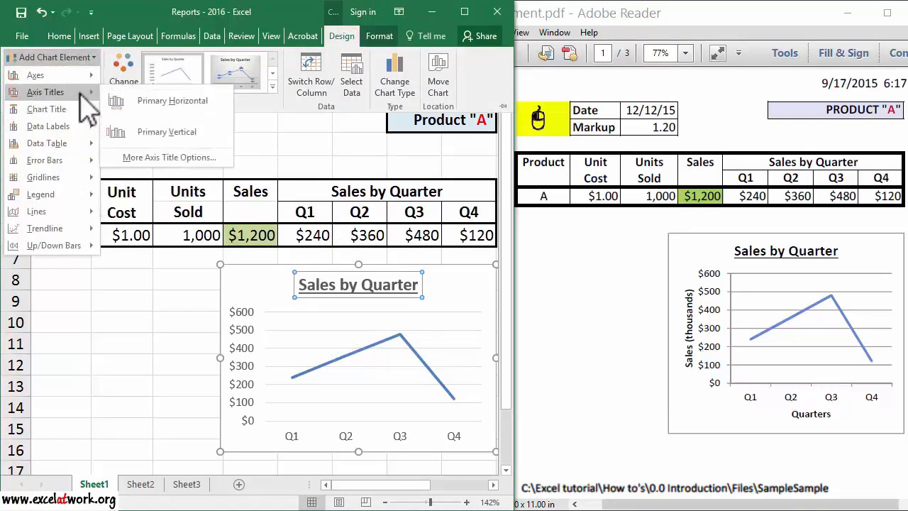
left_click(163, 132)
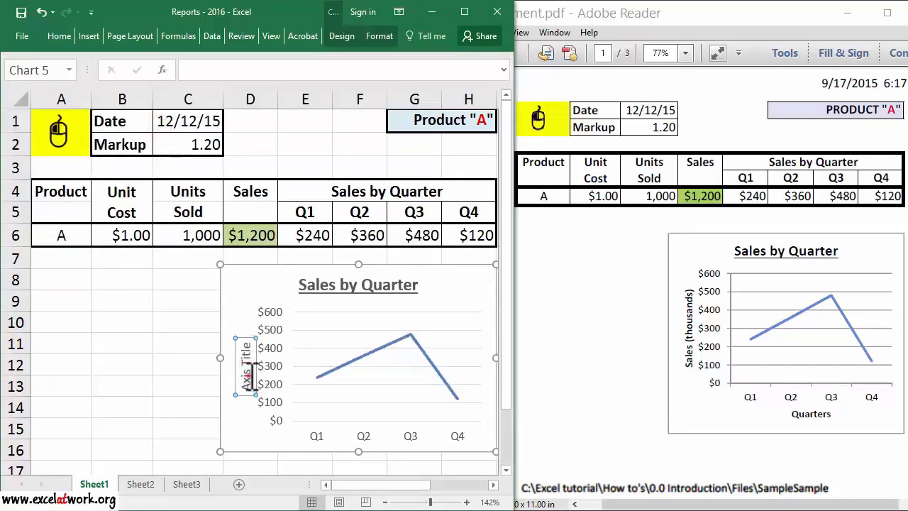
Replace the vertical axis title's placeholder text with "Sales (thousands)".
key("BackSpace")
key("BackSpace")
key("BackSpace")
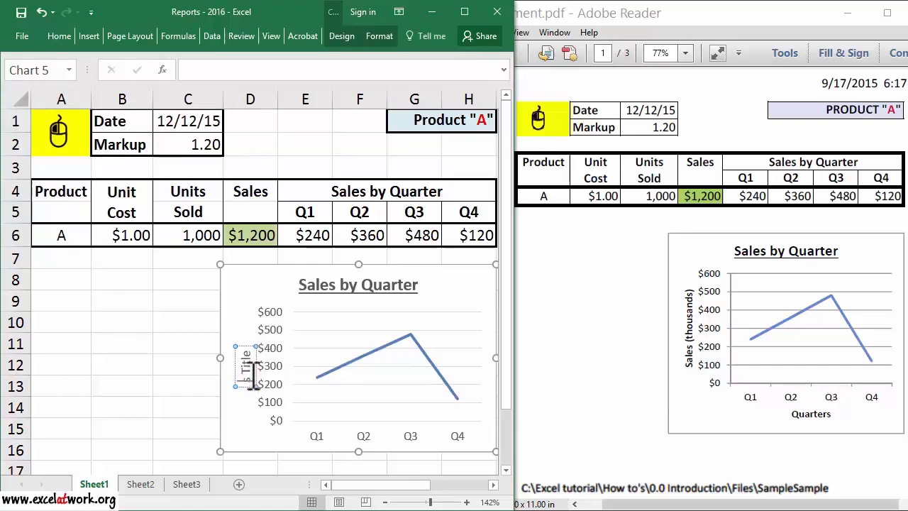
key("Delete")
key("Delete")
key("Delete")
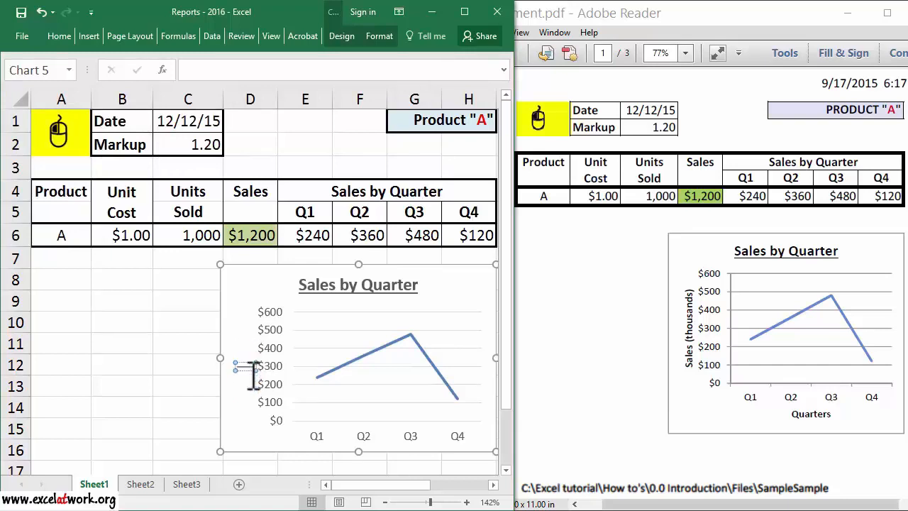
type("Sale")
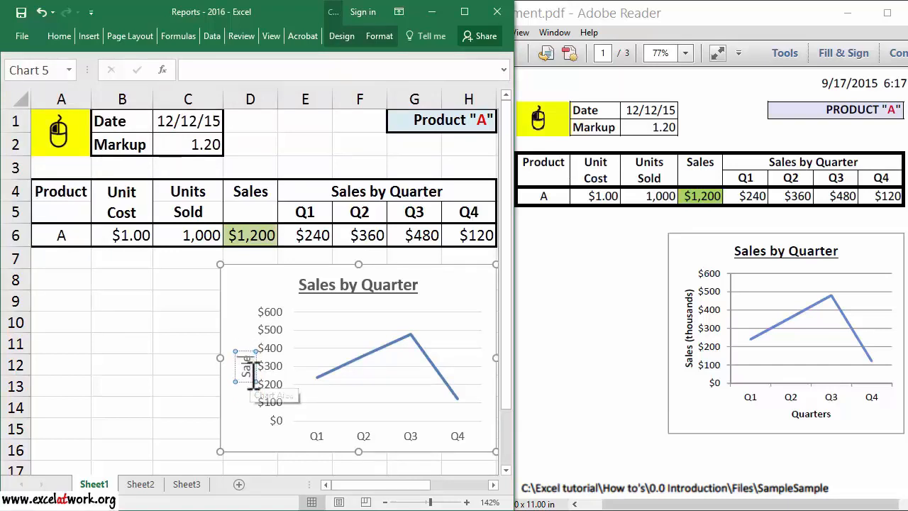
type("s (thousands)")
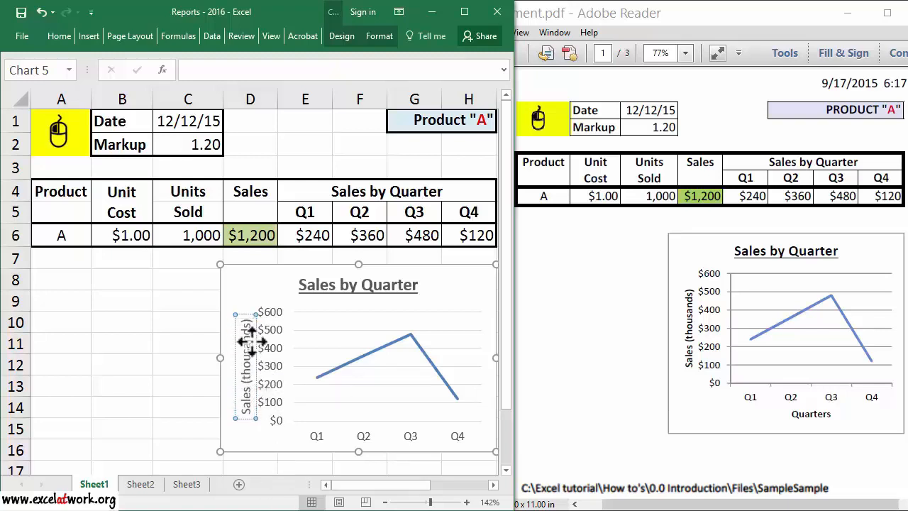
Add a primary horizontal axis title to the line chart.
left_click(343, 36)
left_click(87, 58)
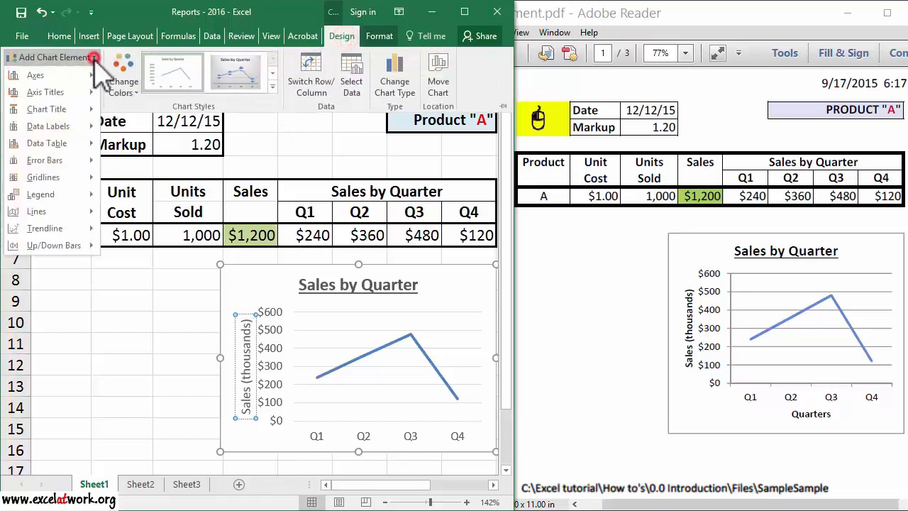
left_click(78, 94)
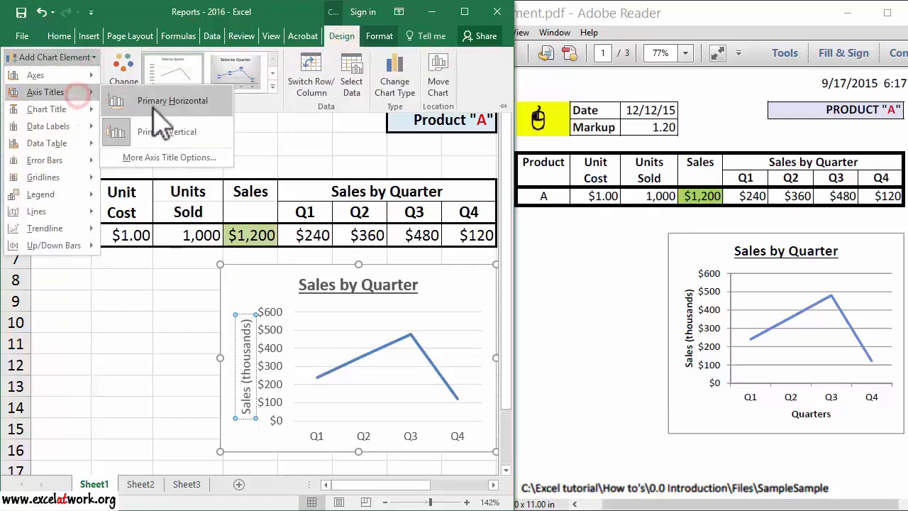
left_click(176, 100)
Replace the horizontal axis title's placeholder text with "Quarters".
left_click(385, 428)
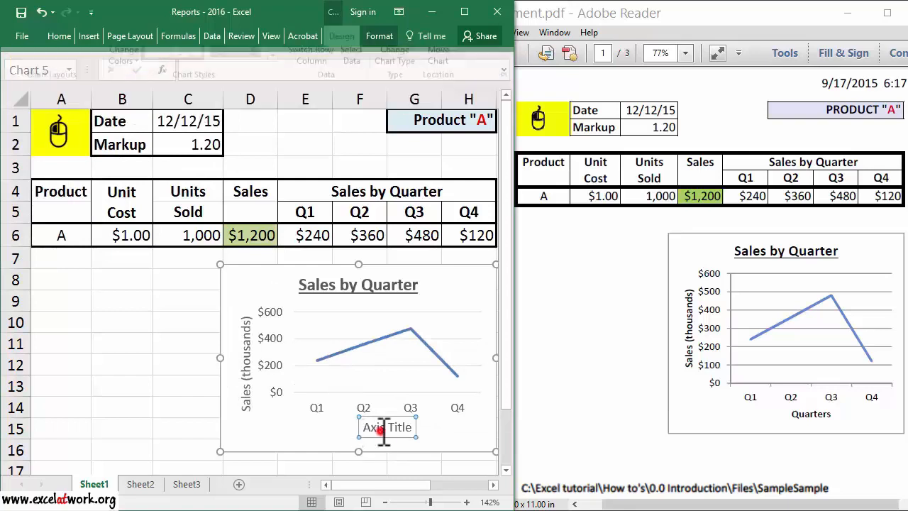
left_click(390, 427)
key("BackSpace")
key("BackSpace")
key("BackSpace")
key("BackSpace")
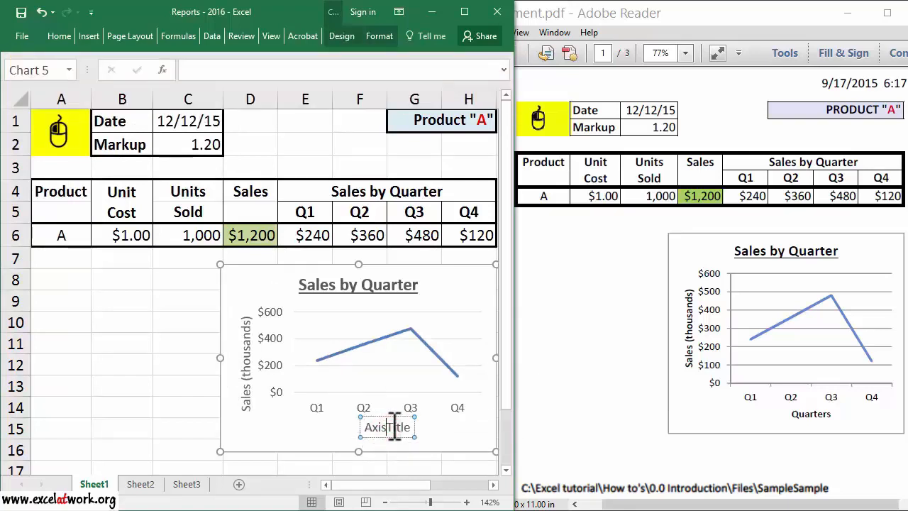
key("Delete")
key("Delete")
key("Delete")
key("Delete")
key("Delete")
type("Quarters")
Set the "Sales (thousands)" axis title's font to size 9, bold.
left_click(246, 333)
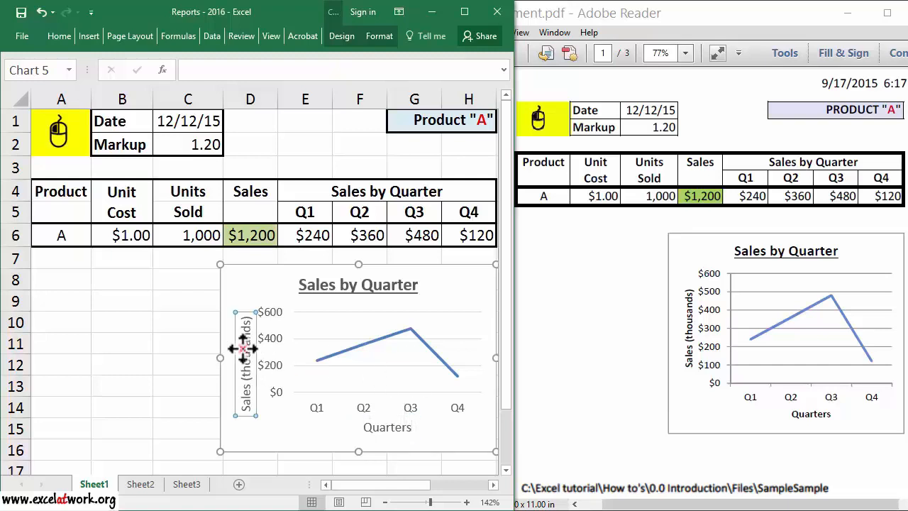
right_click(245, 311)
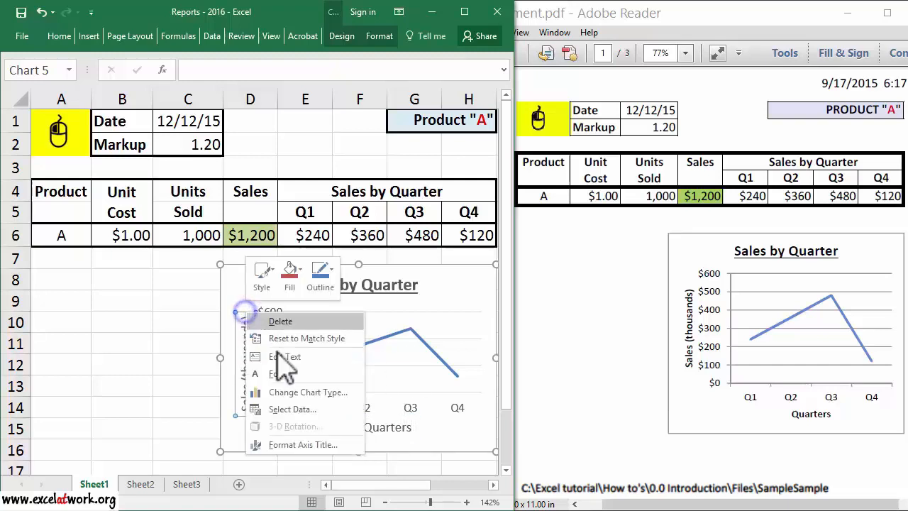
left_click(282, 355)
left_click(377, 211)
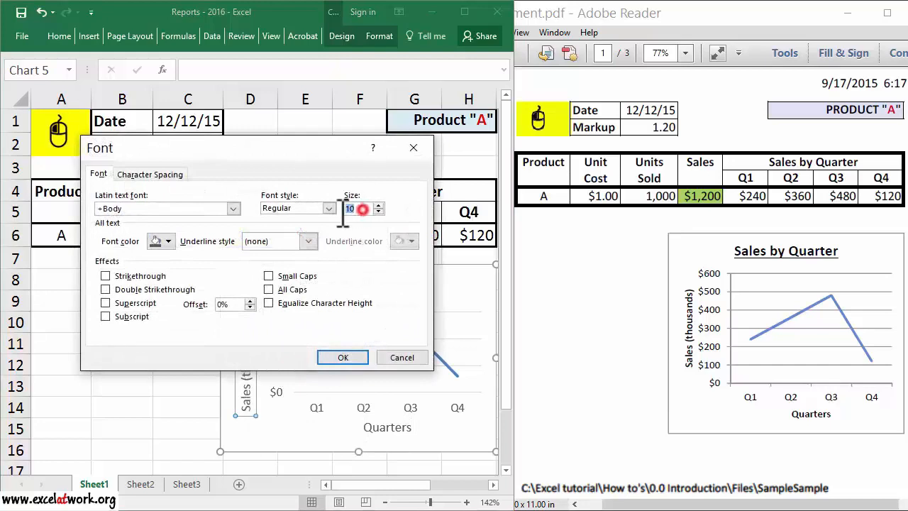
left_click(328, 207)
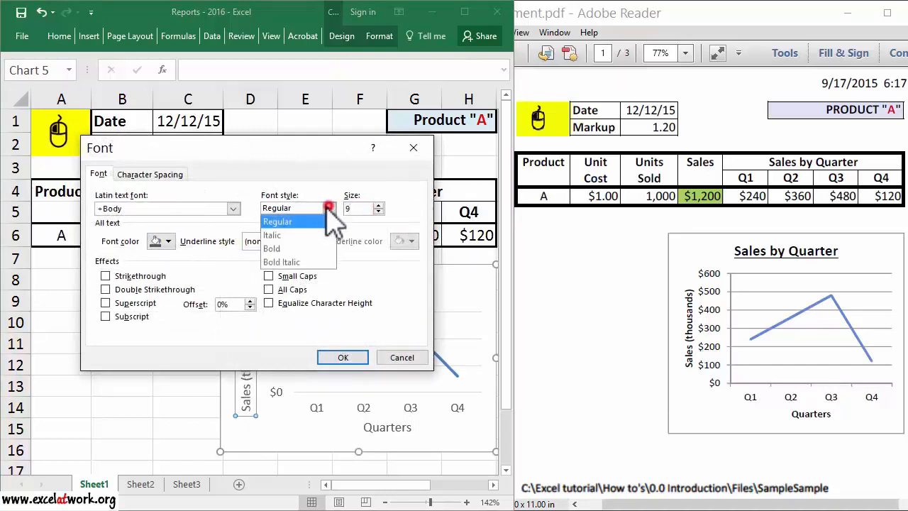
left_click(296, 249)
left_click(344, 357)
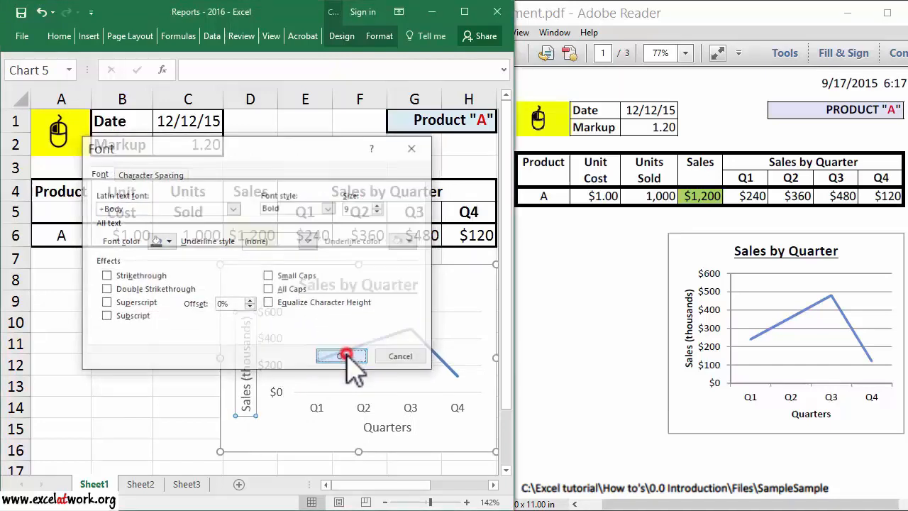
Format the "Quarters" axis title's font as size 9, bold.
left_click(373, 426)
right_click(374, 426)
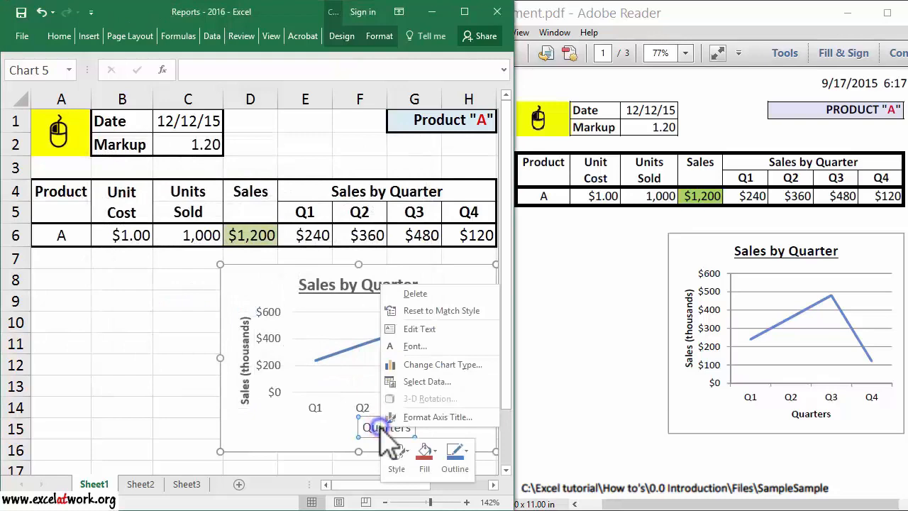
left_click(418, 346)
double_click(364, 208)
type("9")
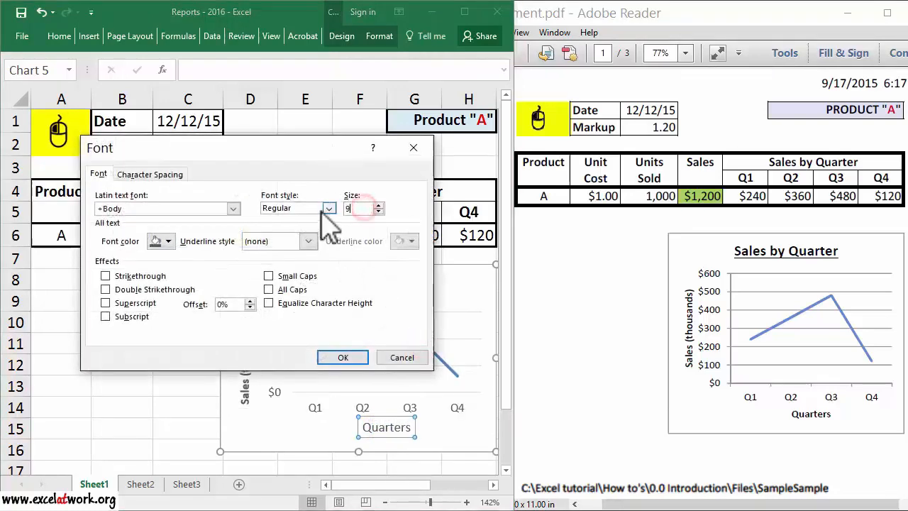
left_click(328, 207)
left_click(303, 248)
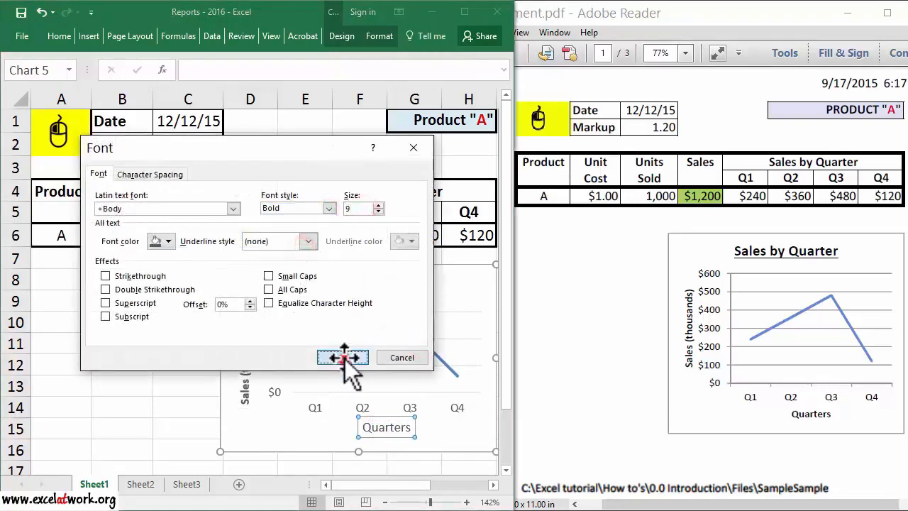
left_click(345, 359)
Make the chart slightly taller by extending its lower edge to the bottom of row 16.
left_click(209, 430)
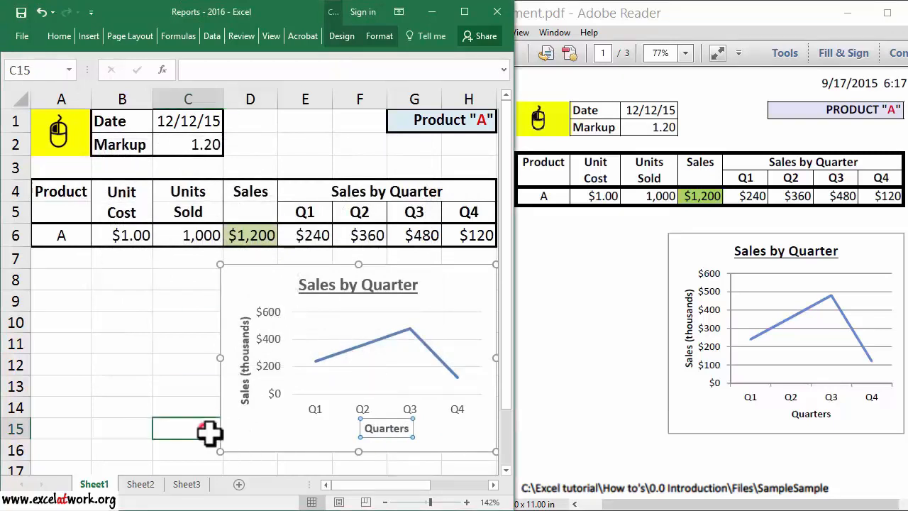
left_click(232, 432)
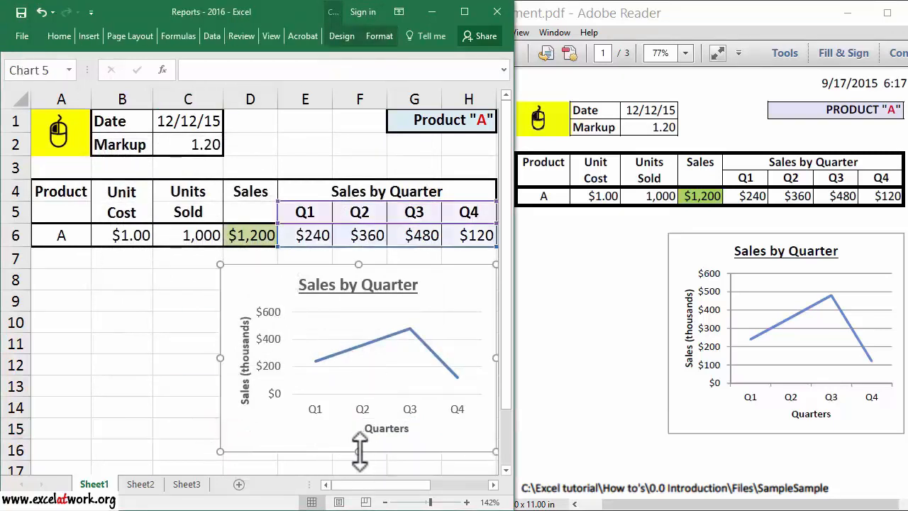
left_click_drag(359, 449, 358, 462)
left_click(172, 389)
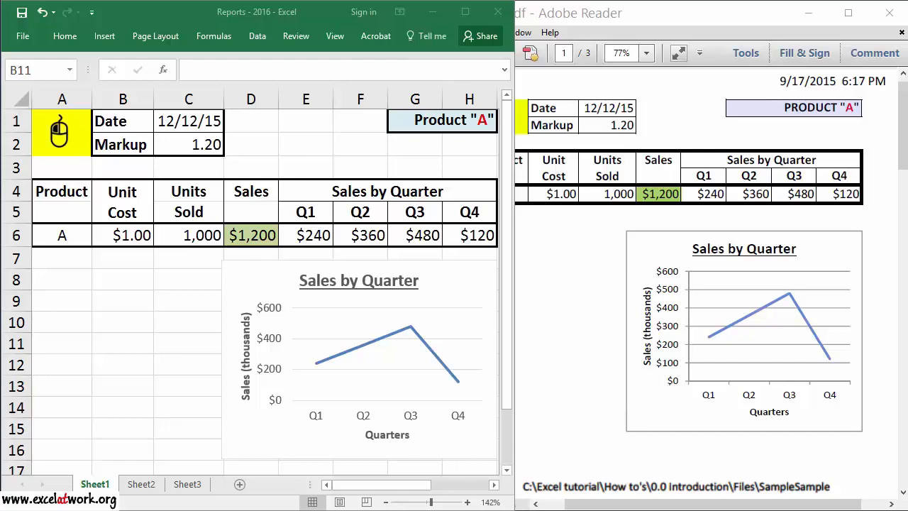
Set the range A1:H16, covering the table and the chart, as the print area.
left_click_drag(90, 451, 476, 106)
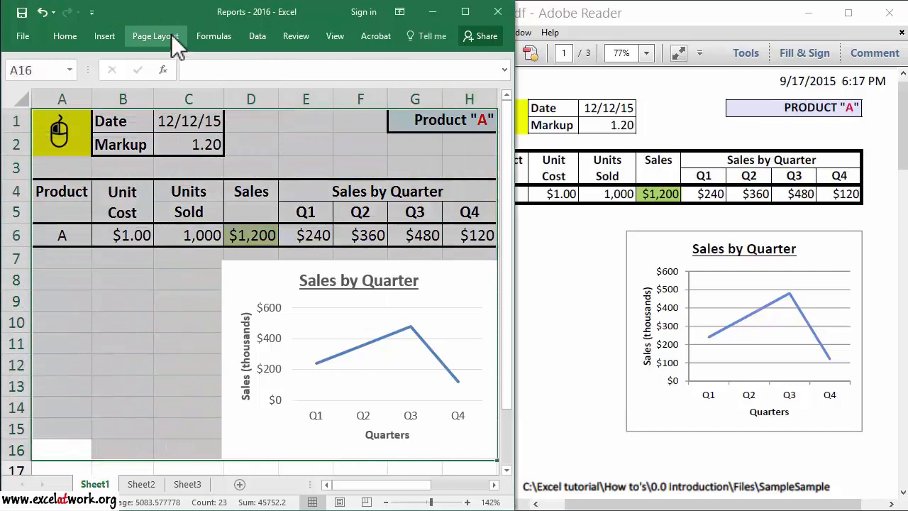
left_click(170, 35)
left_click(153, 92)
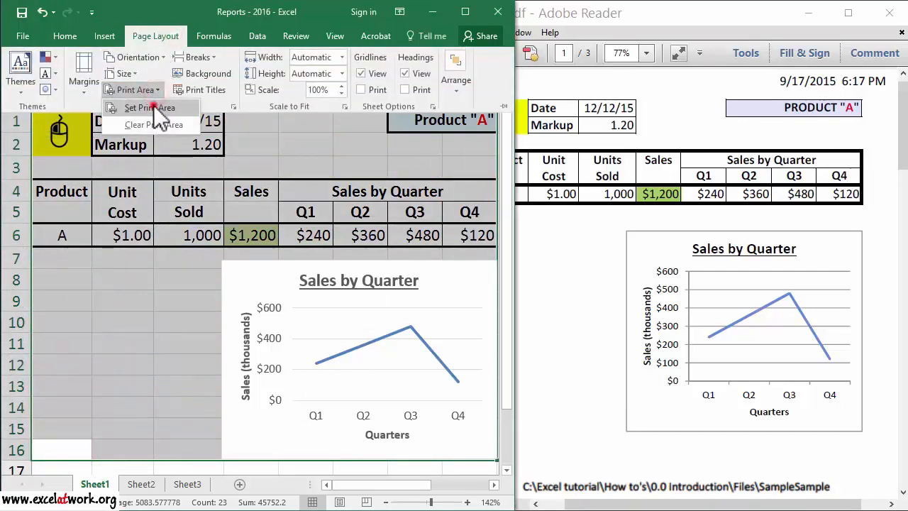
left_click(153, 106)
left_click(125, 304)
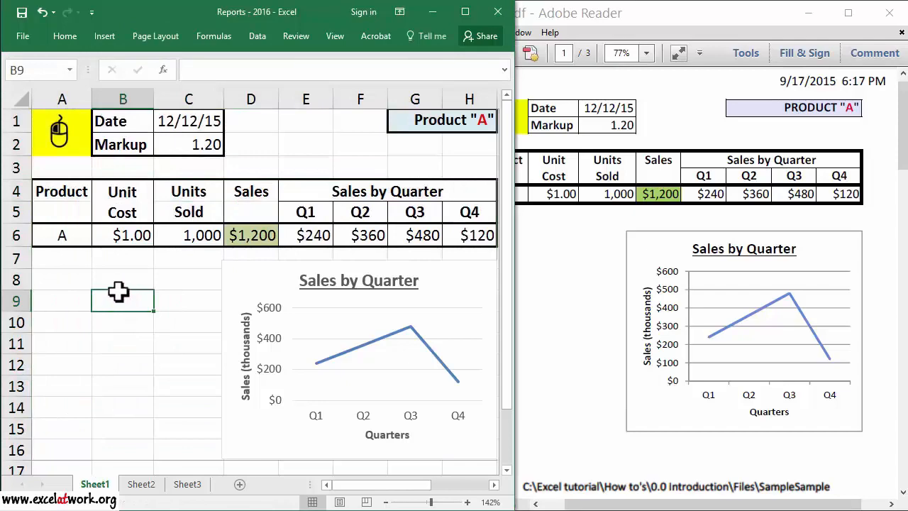
Choose Send To OneNote 2016 as the printer in the print settings and return to the sheet.
left_click(27, 33)
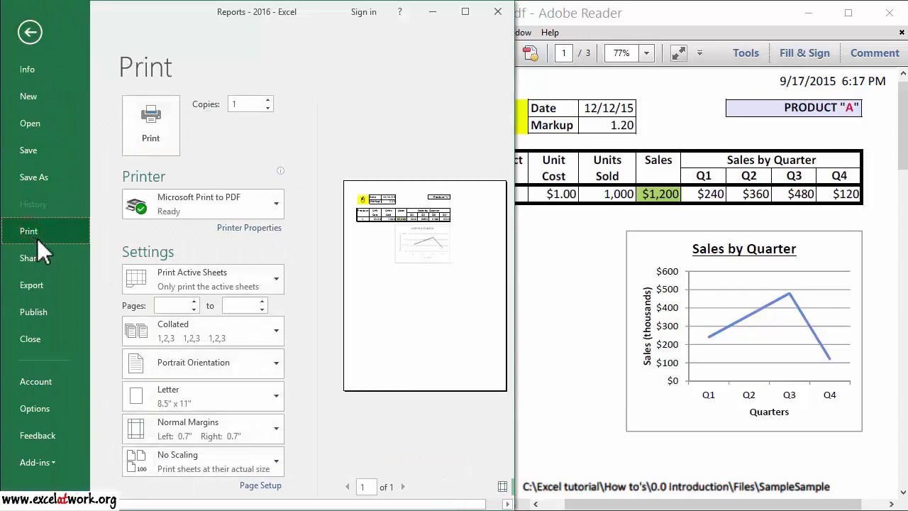
left_click(280, 203)
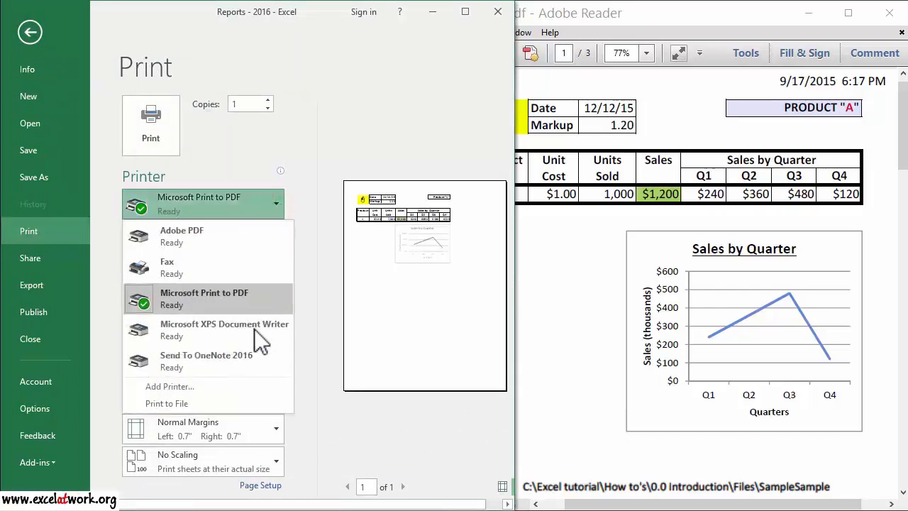
left_click(255, 358)
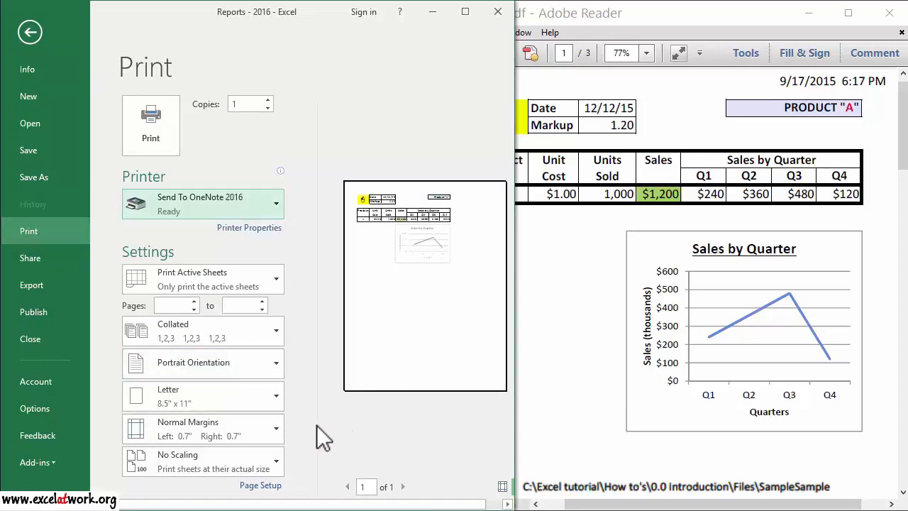
left_click(31, 33)
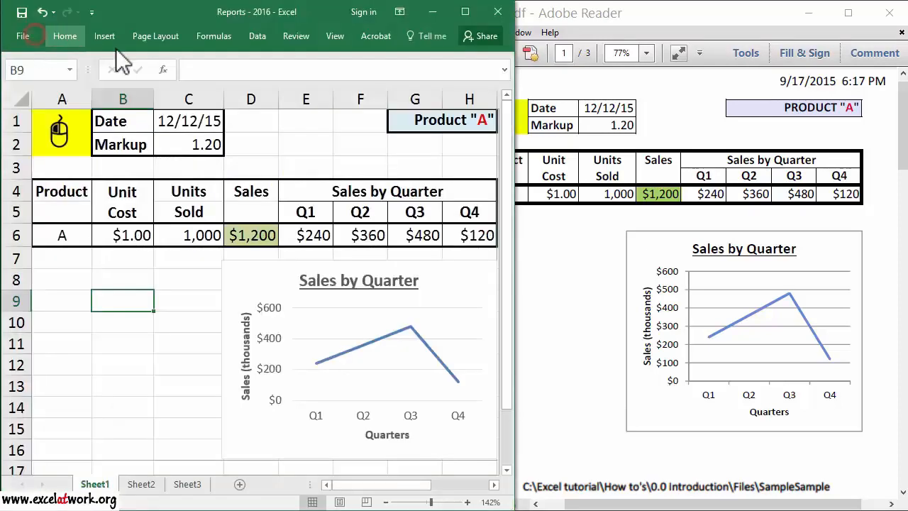
Set the paper size to A3 and show the sheet in print preview, widening the window for a larger page view.
left_click(155, 36)
left_click(230, 104)
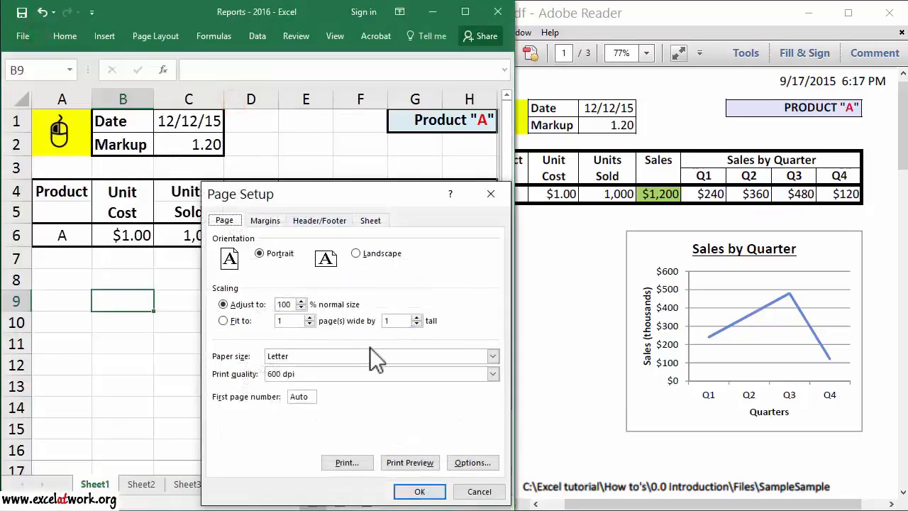
left_click(495, 354)
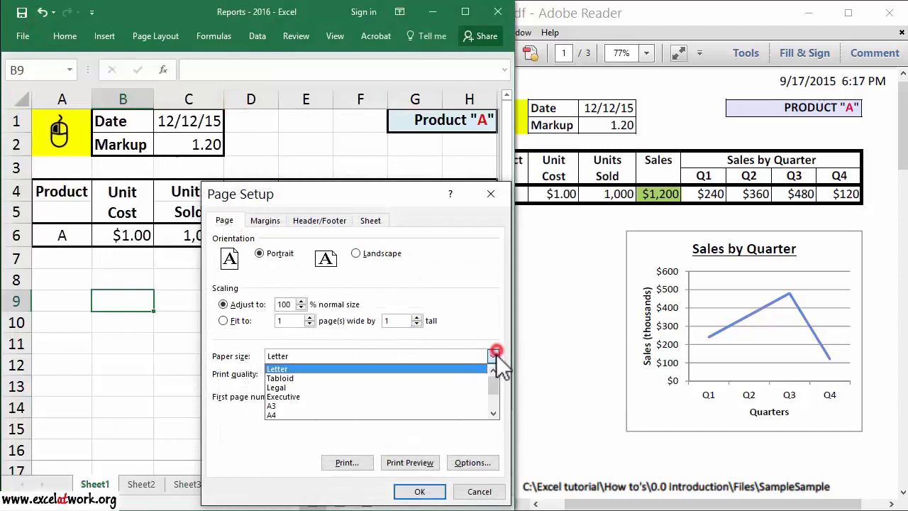
left_click(461, 406)
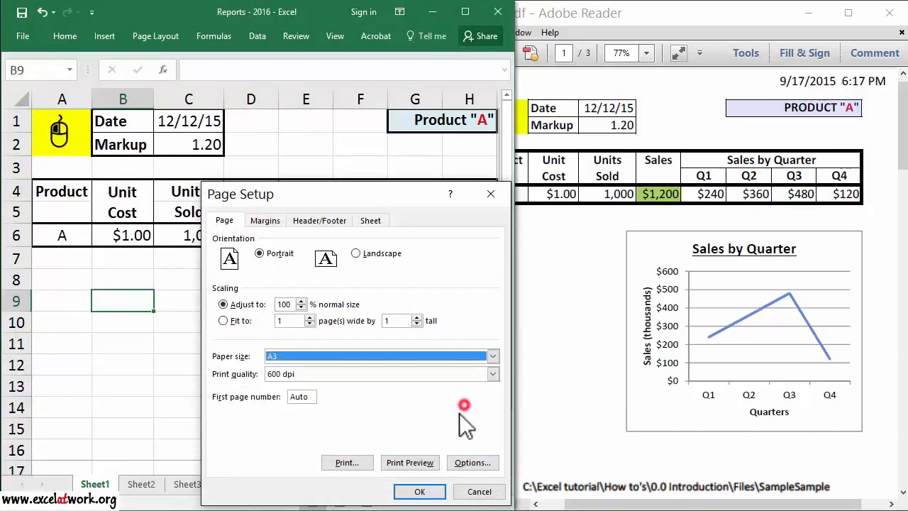
left_click(426, 466)
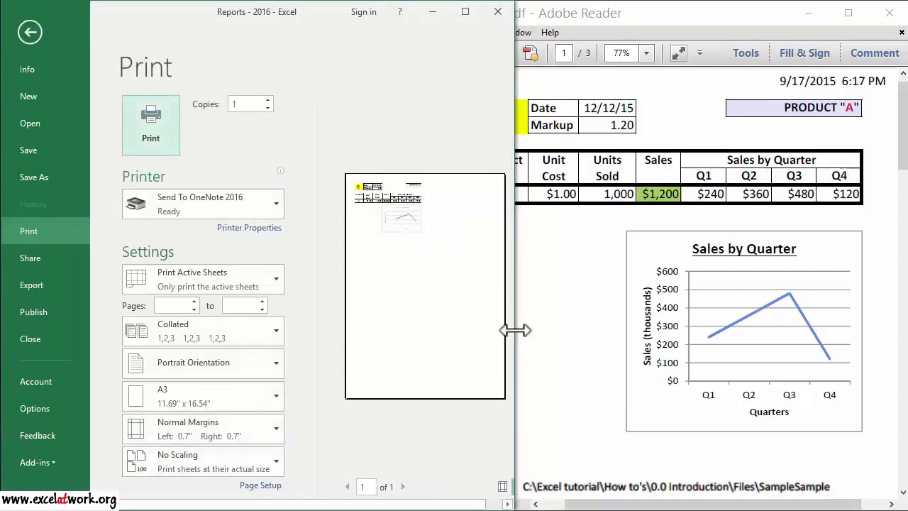
left_click_drag(515, 330, 619, 323)
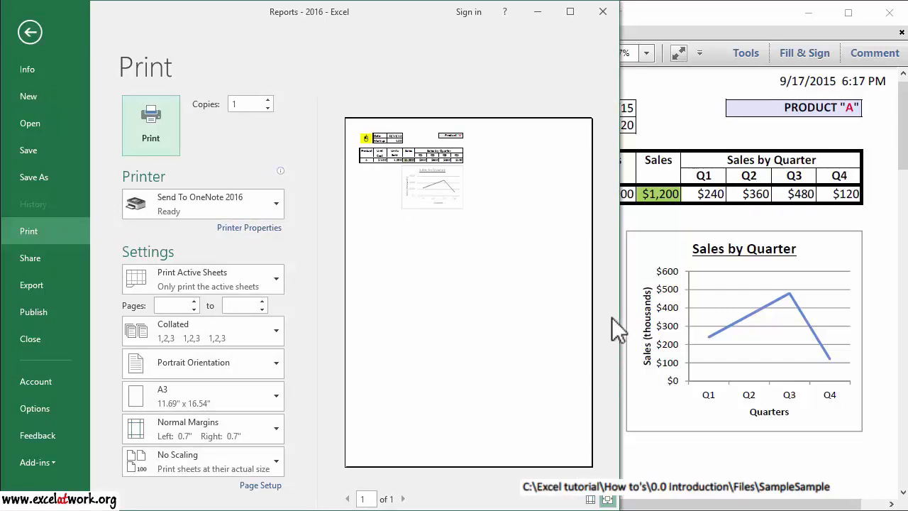
Center the printed content horizontally on the page in the page setup.
left_click(261, 485)
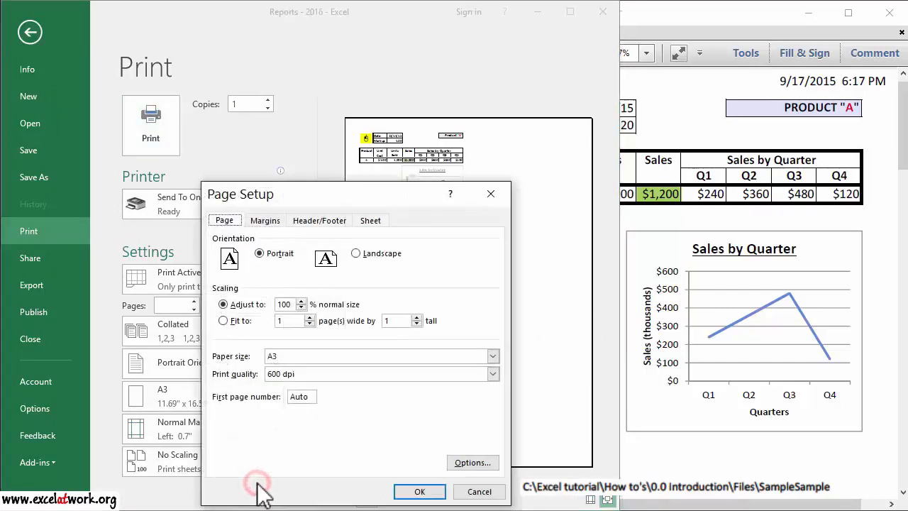
left_click(264, 221)
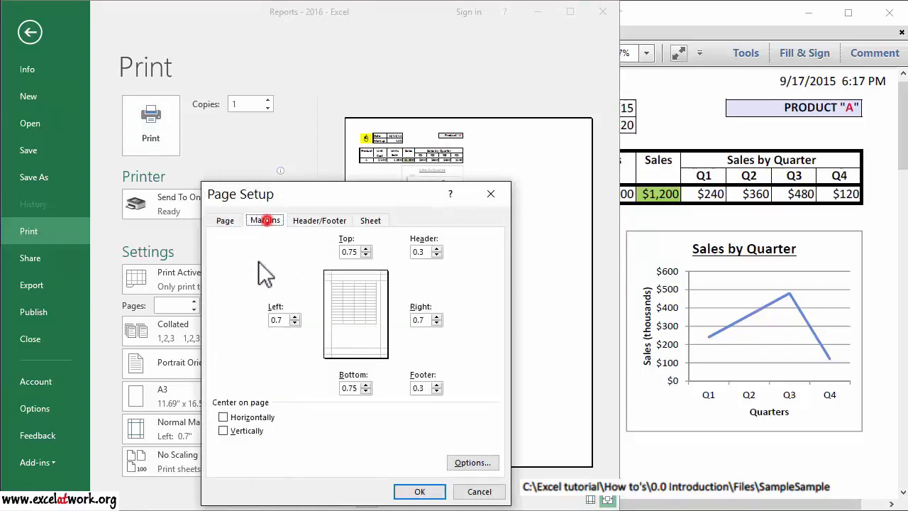
left_click(252, 418)
left_click(413, 491)
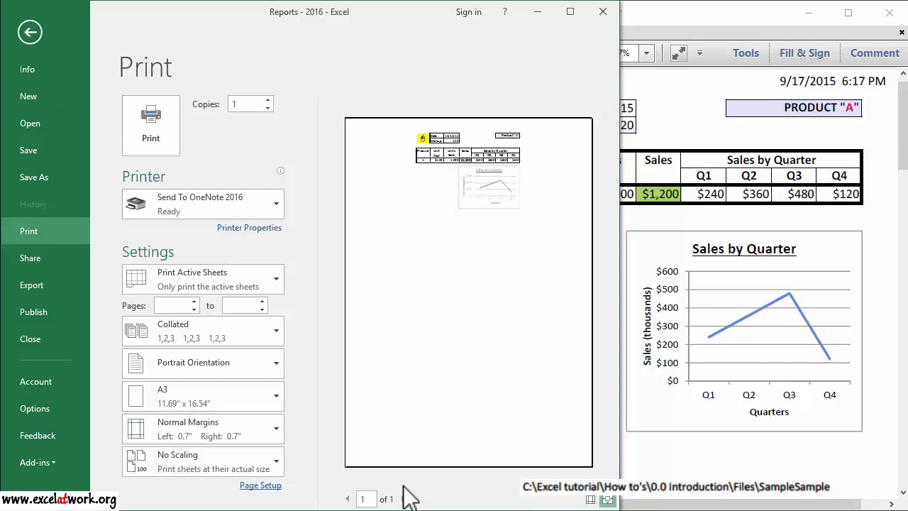
Set the print scaling to 180% of normal size in the page setup.
left_click(260, 485)
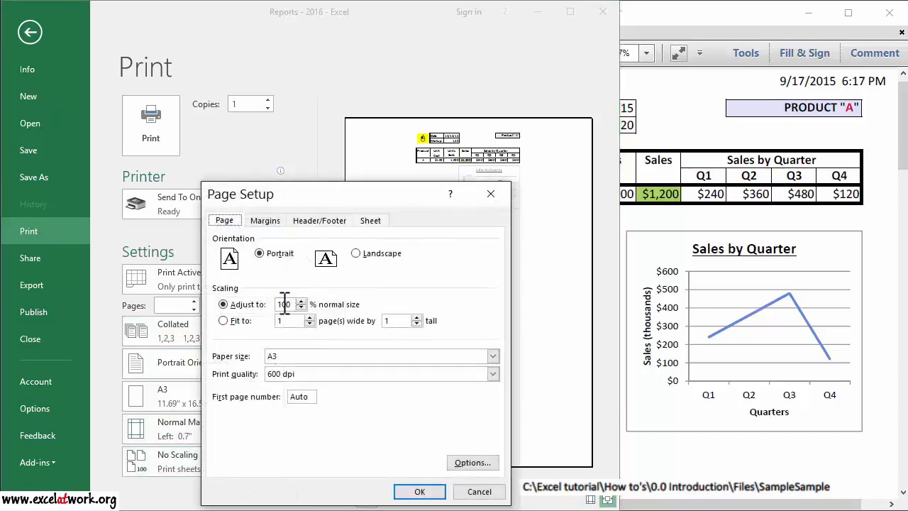
double_click(279, 304)
type("180")
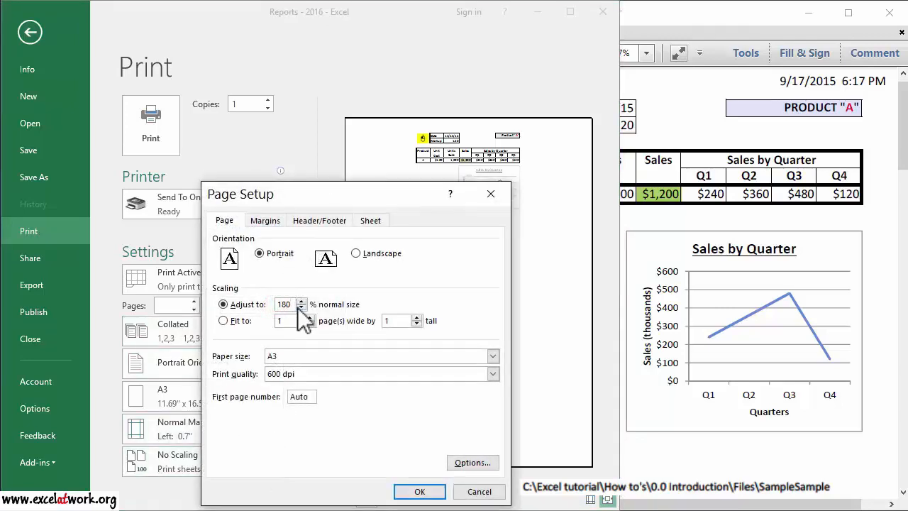
left_click(417, 491)
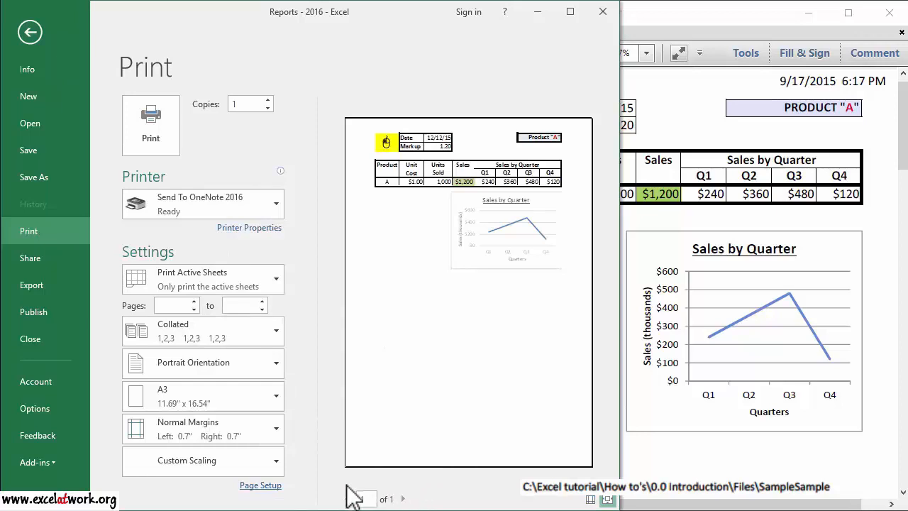
Add a custom footer with the file path and file name in its left section.
left_click(262, 485)
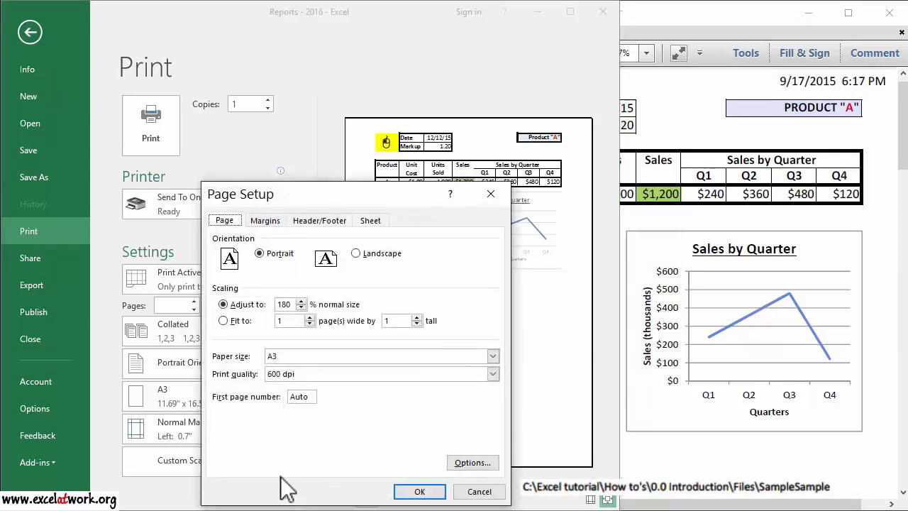
left_click(343, 222)
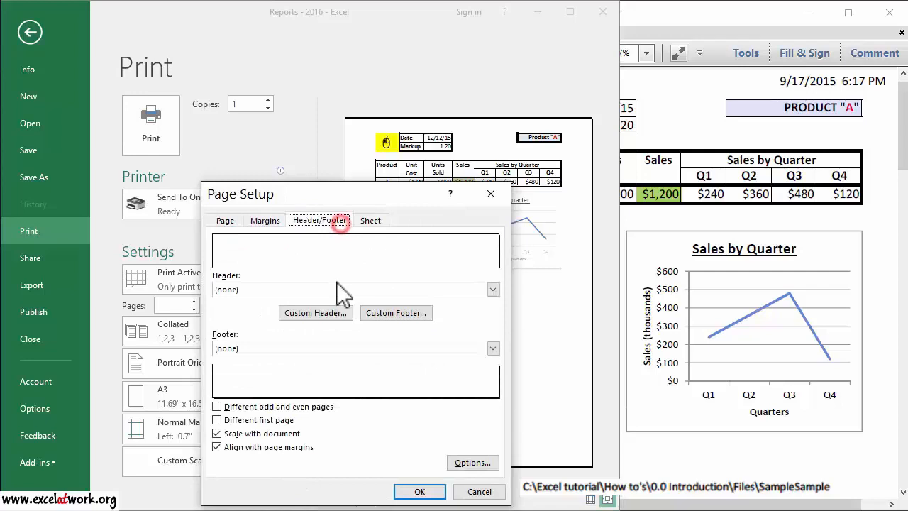
left_click(376, 314)
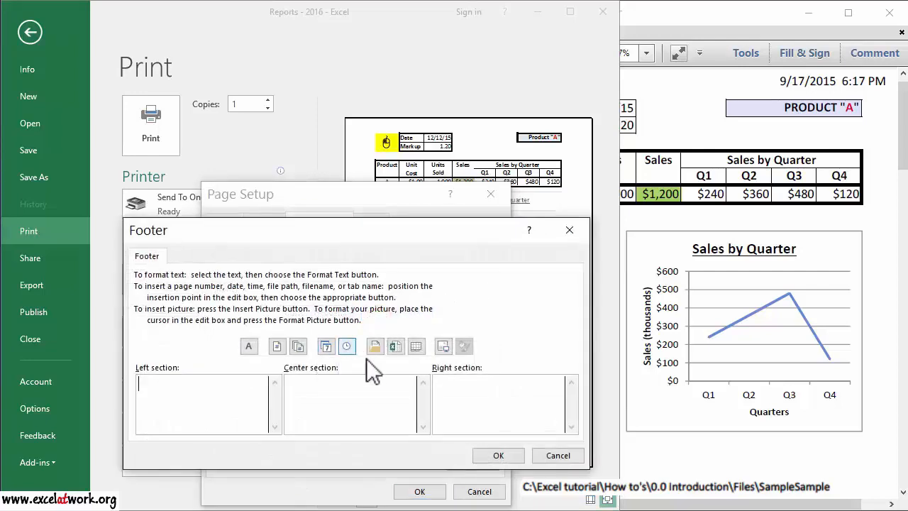
left_click(375, 347)
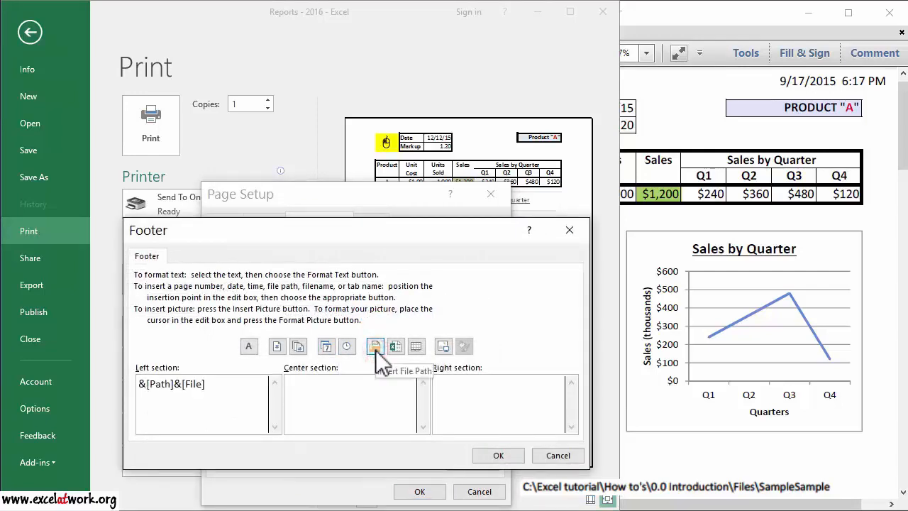
left_click(498, 454)
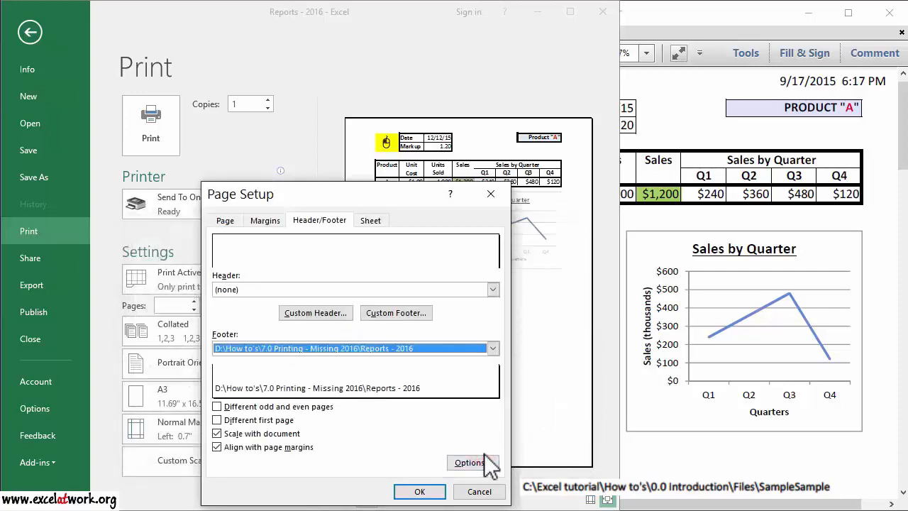
Set the font size of the footer's file path text to 11.
left_click(421, 314)
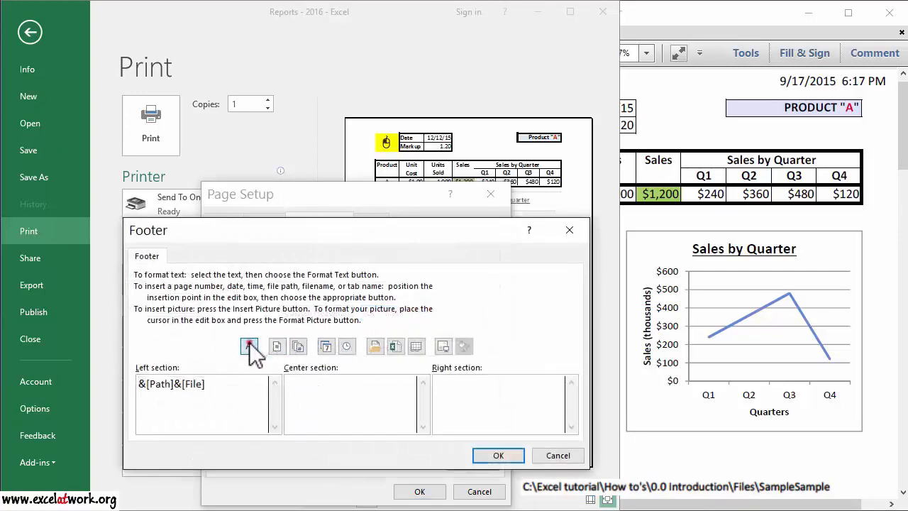
left_click(253, 345)
left_click(434, 293)
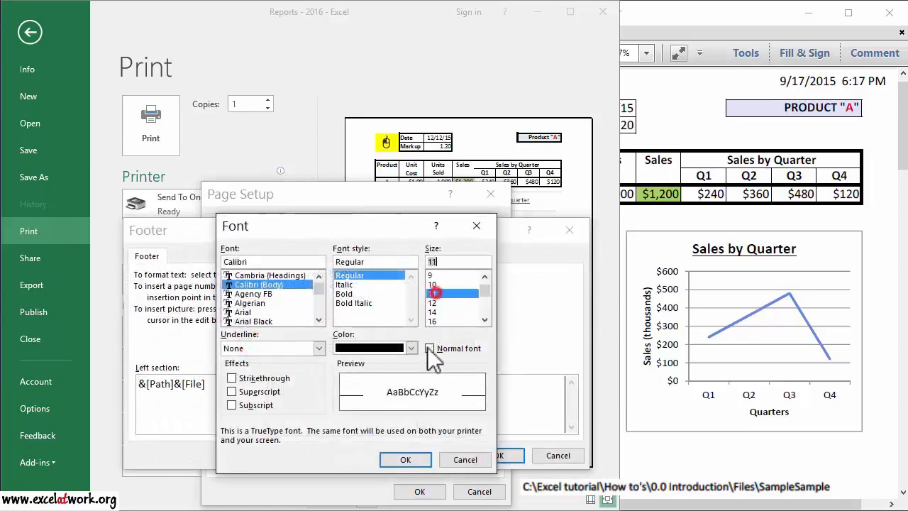
left_click(417, 461)
left_click(489, 455)
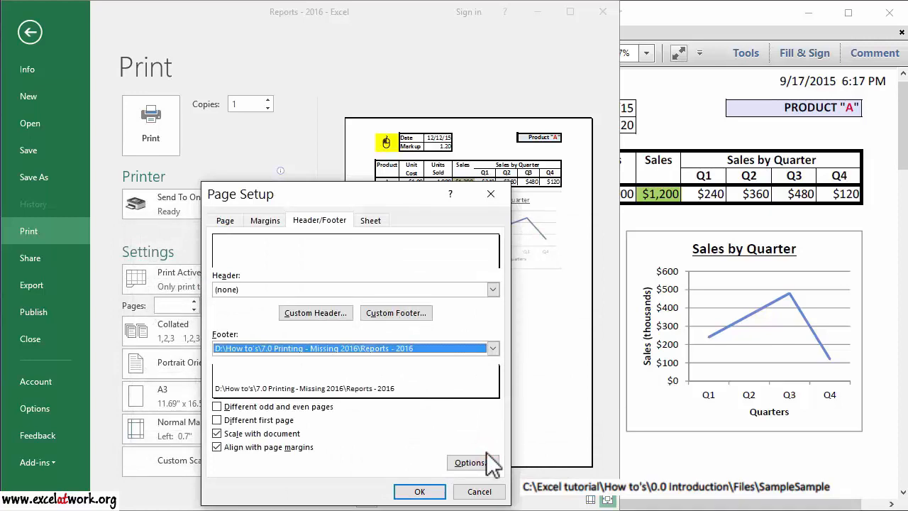
Add a custom header with the current date and time in its right section and apply the page setup.
left_click(343, 314)
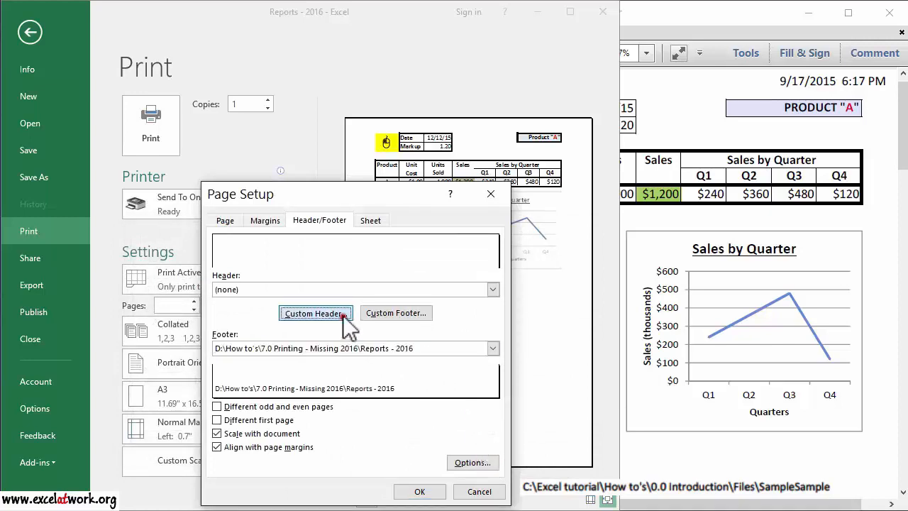
left_click(481, 393)
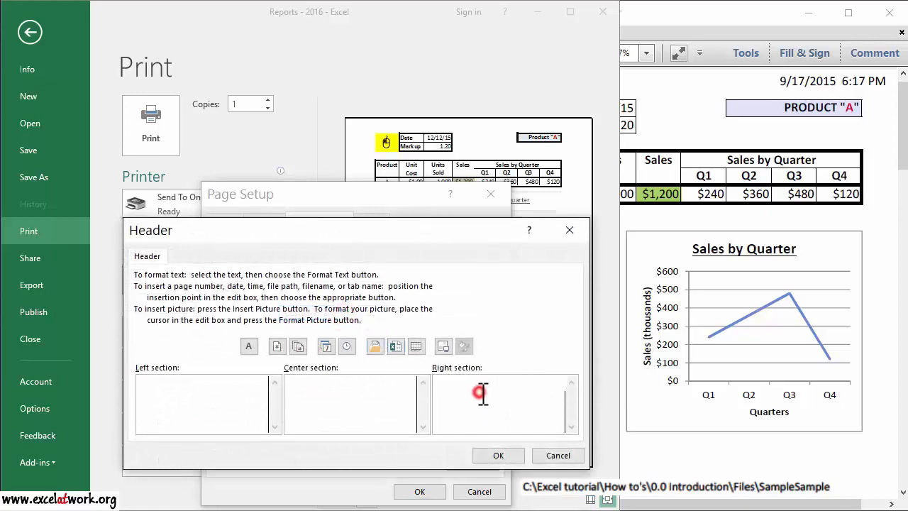
left_click(327, 345)
left_click(346, 347)
left_click(498, 456)
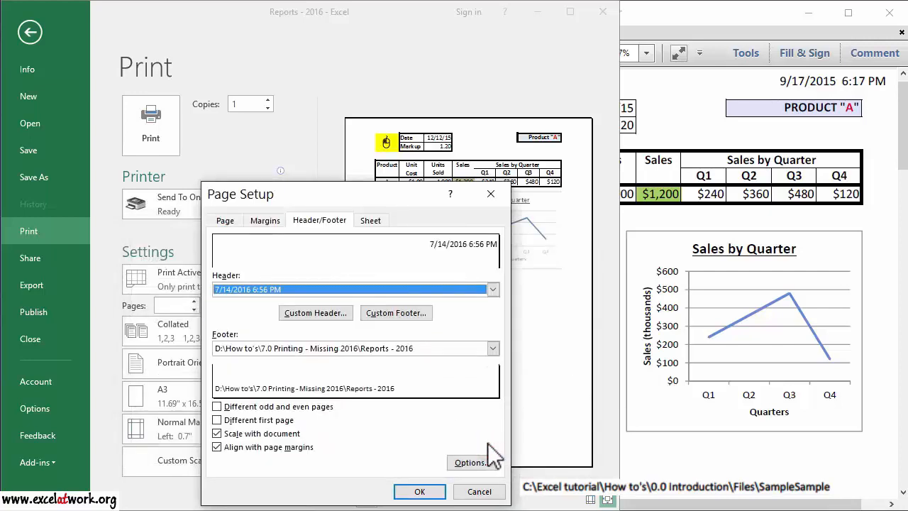
left_click(419, 491)
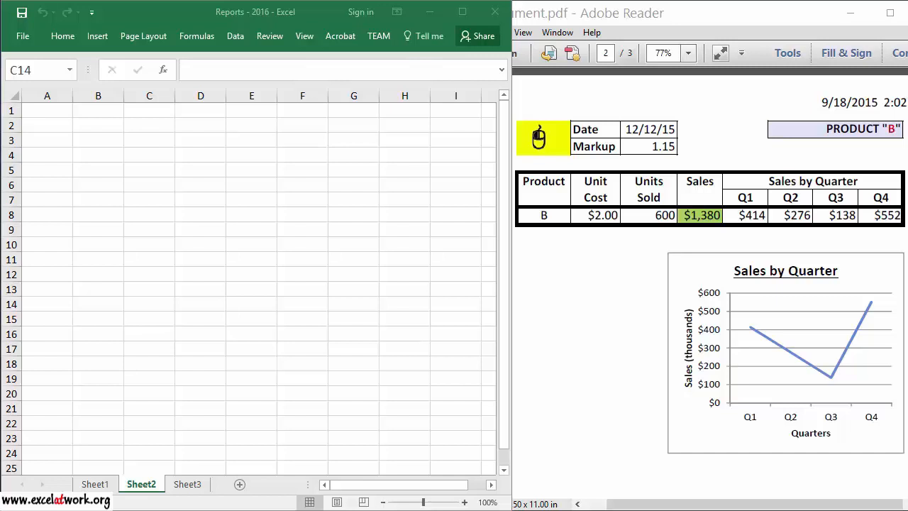
Rename Sheet1 as A, Sheet2 as B and Sheet3 as A and B.
left_click(96, 483)
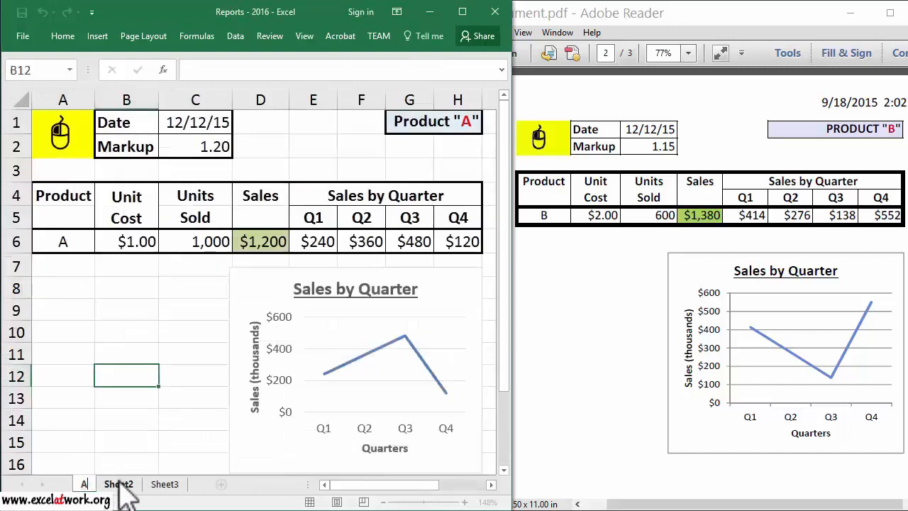
left_click(117, 484)
double_click(119, 483)
type("B")
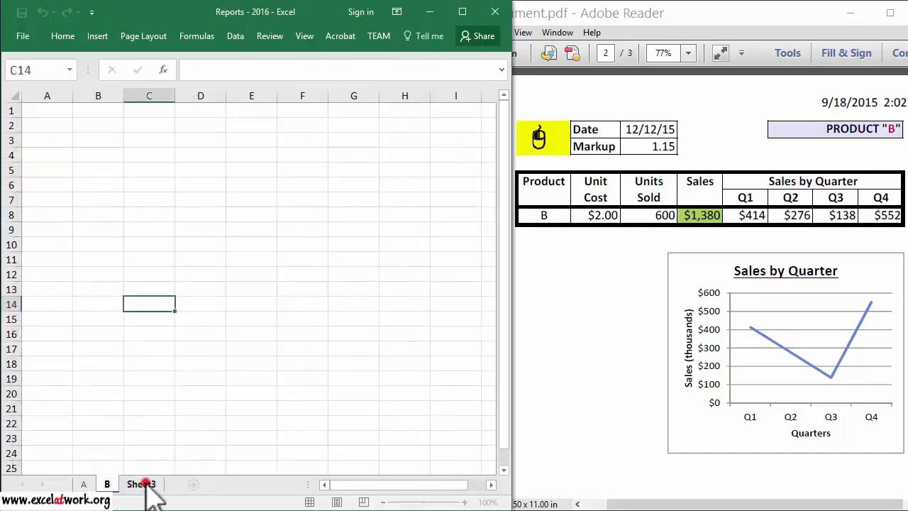
double_click(146, 483)
type("A")
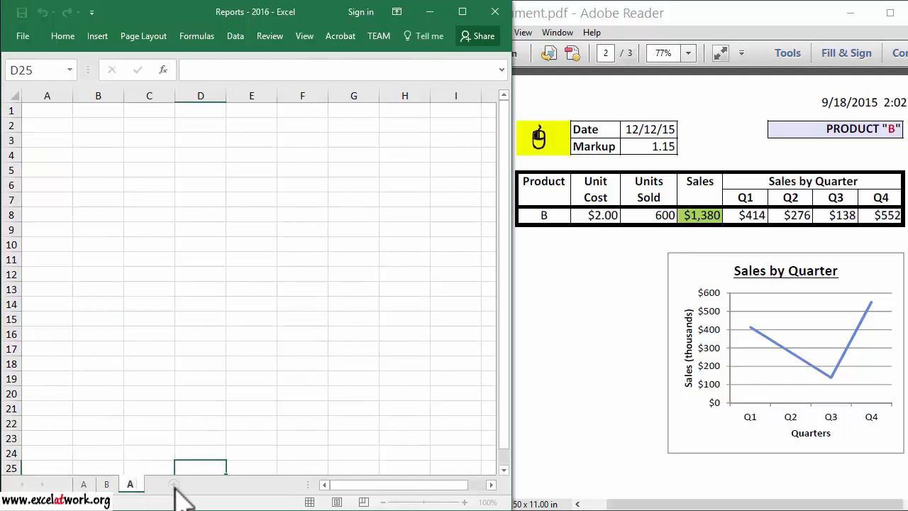
type(" and B")
key("Return")
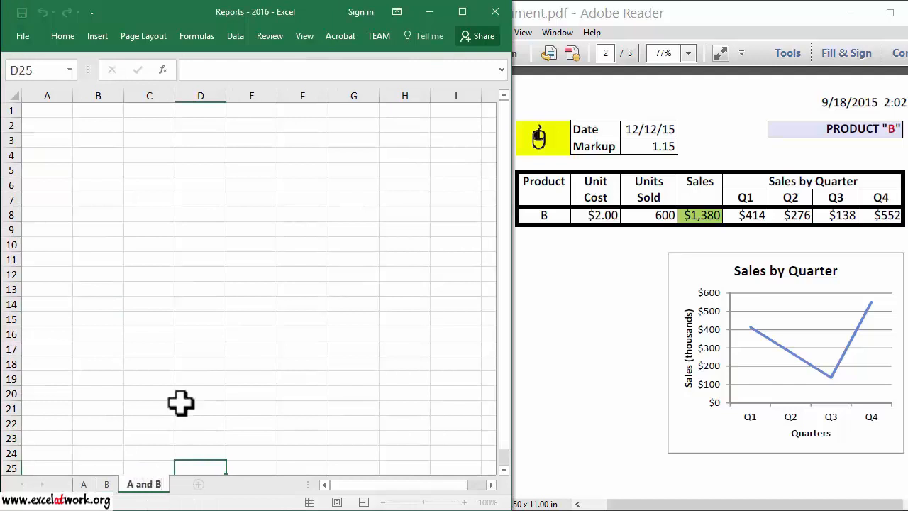
left_click(180, 378)
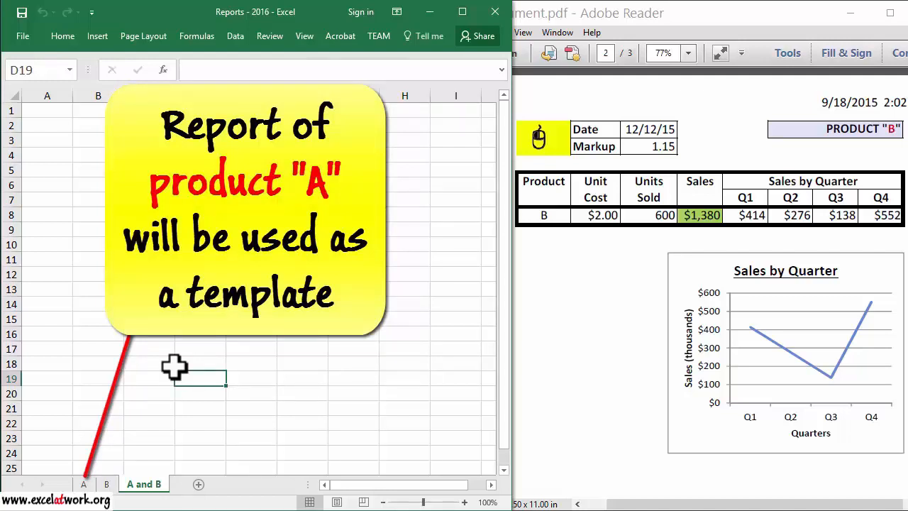
Copy the Product A report in A1:H16 of sheet A and paste it at cell A1 of sheet B.
left_click(83, 484)
left_click_drag(62, 464, 456, 108)
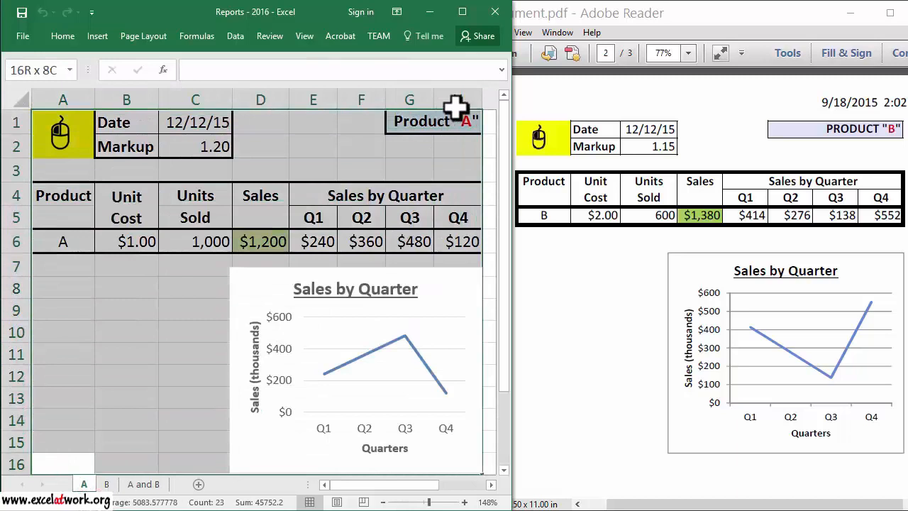
right_click(352, 131)
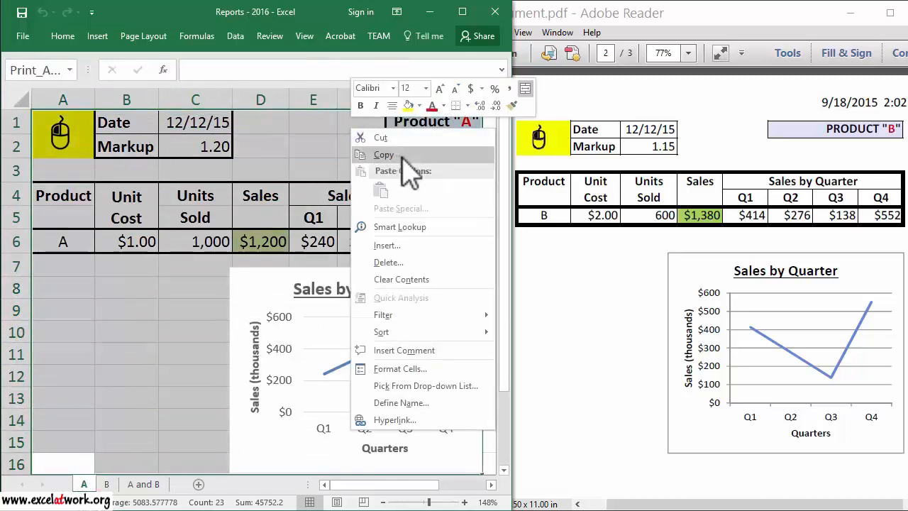
left_click(401, 156)
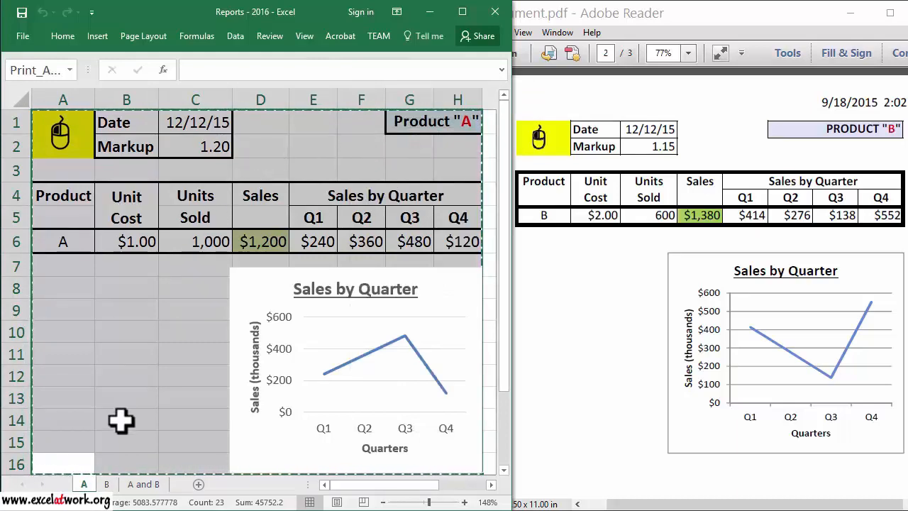
left_click(107, 484)
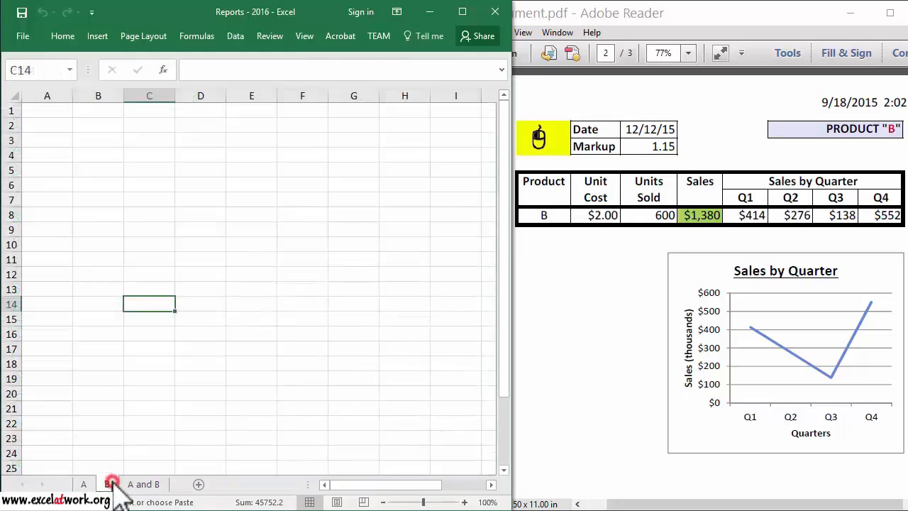
left_click(63, 110)
right_click(63, 111)
left_click(91, 171)
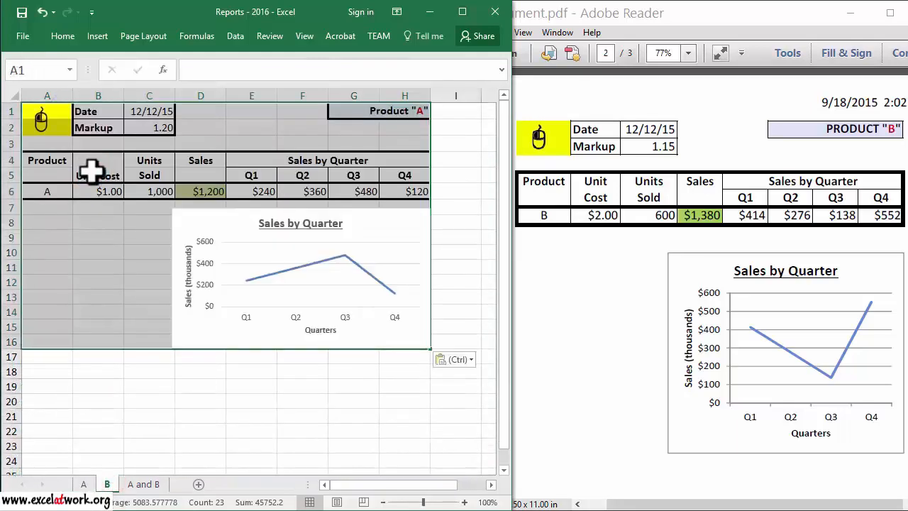
Narrow columns D to H on sheet B to one equal width that just fits the sales values.
left_click(81, 219)
left_click_drag(412, 94, 214, 95)
left_click(214, 123)
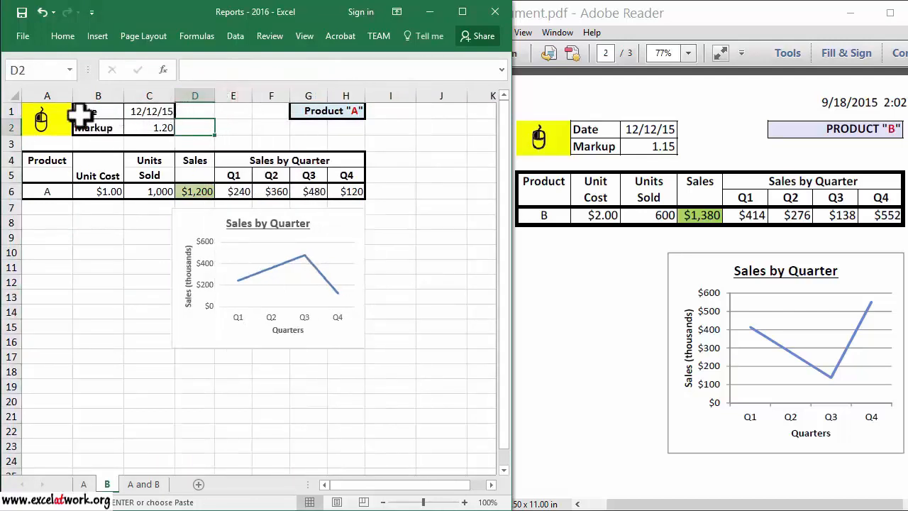
Narrow columns A and B slightly and center the mouse picture in the yellow cells.
mouse_move(72, 96)
left_mouse_down()
mouse_move(62, 94)
mouse_move(70, 96)
left_mouse_up()
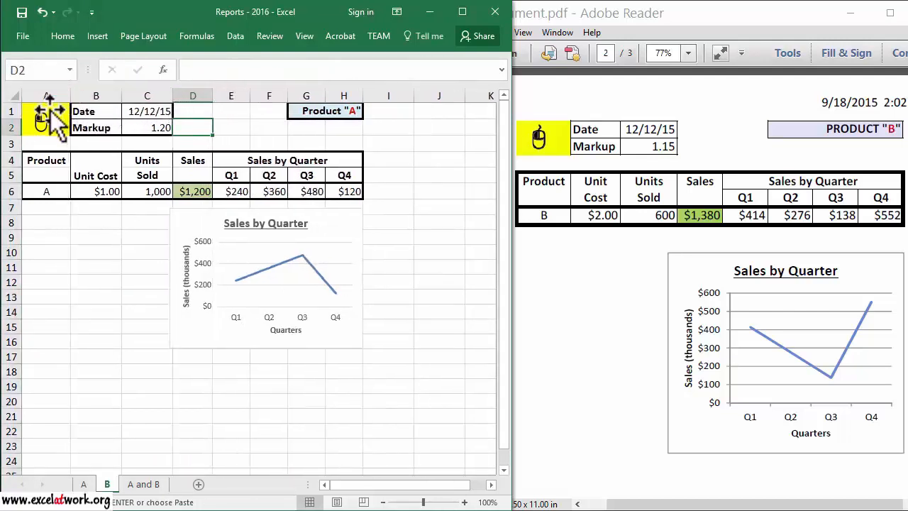
left_click(51, 114)
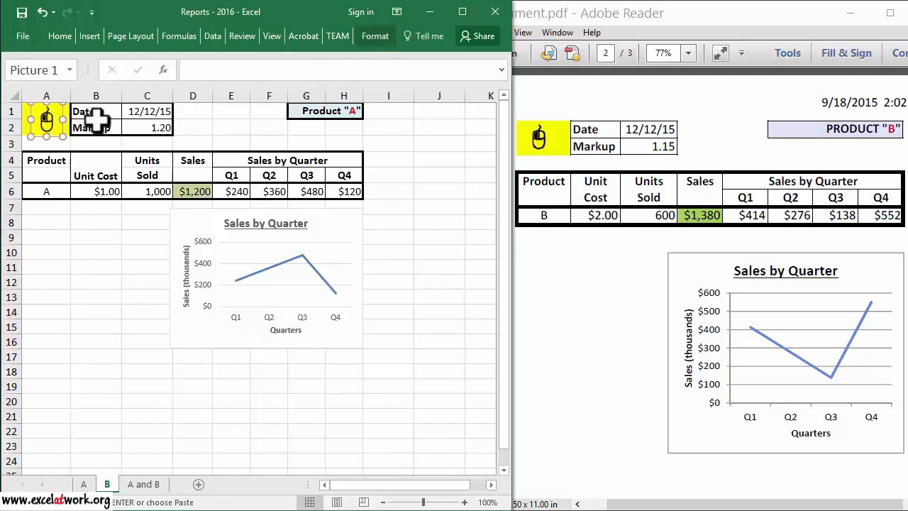
left_click_drag(116, 94, 113, 94)
left_click(101, 237)
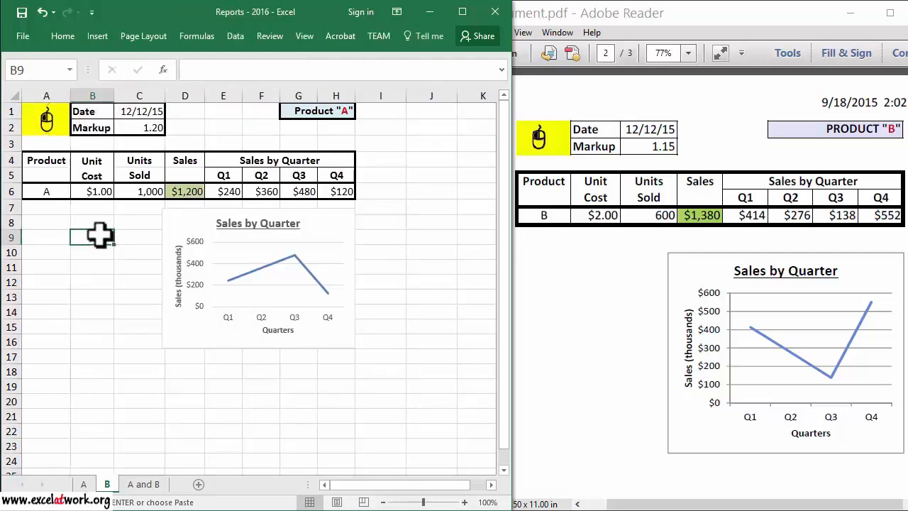
Narrow columns D to H slightly further so the whole report fits the window width at 142% zoom.
scroll(102, 237, "up", 2, "ctrl")
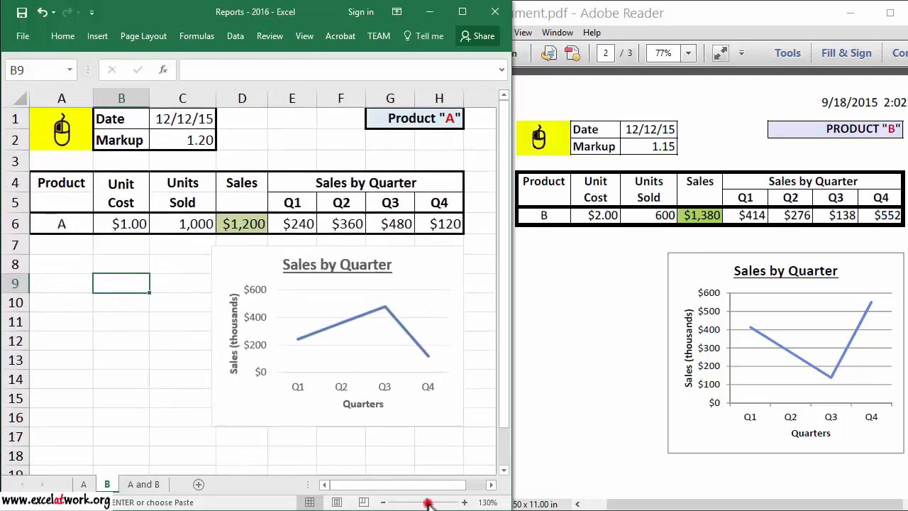
left_click_drag(427, 502, 430, 502)
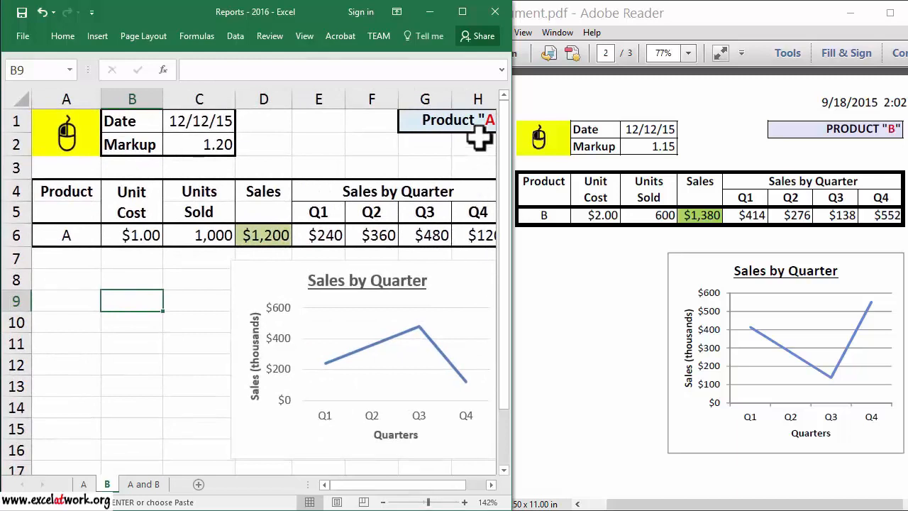
left_click_drag(465, 99, 284, 106)
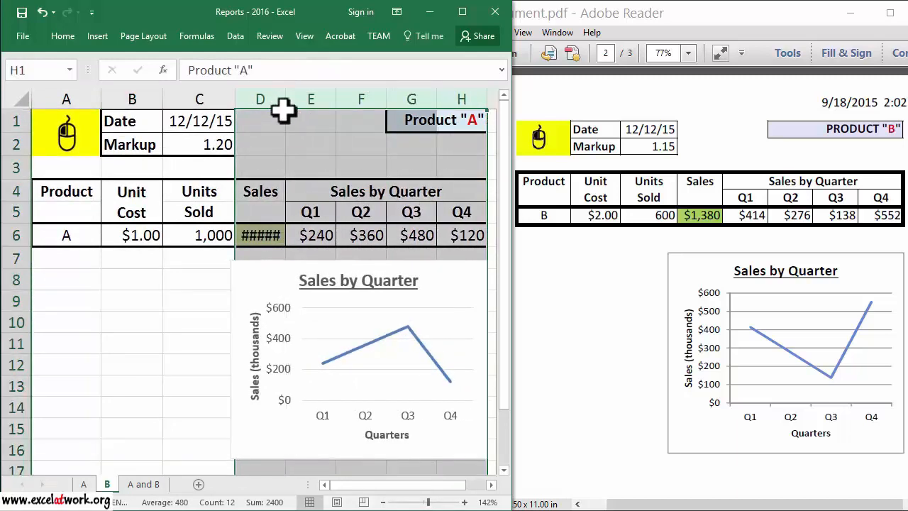
Autofit column D on sheet B to its sales value.
left_click(291, 124)
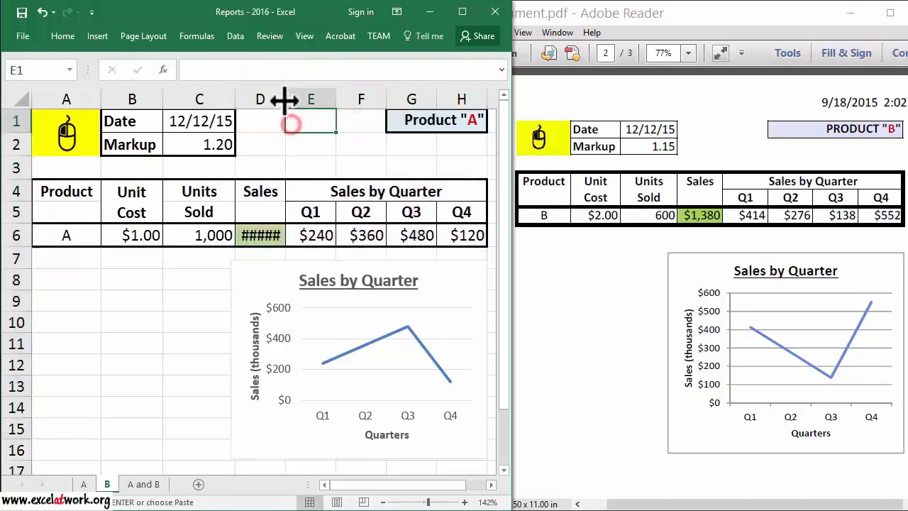
double_click(286, 100)
left_click(173, 319)
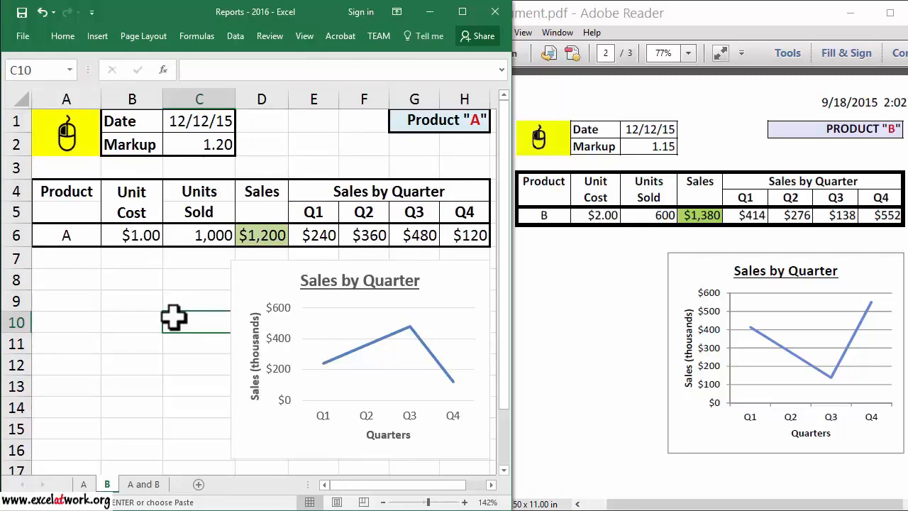
Change the product in A6 to B and the title in H1 to Product "B".
left_click(80, 235)
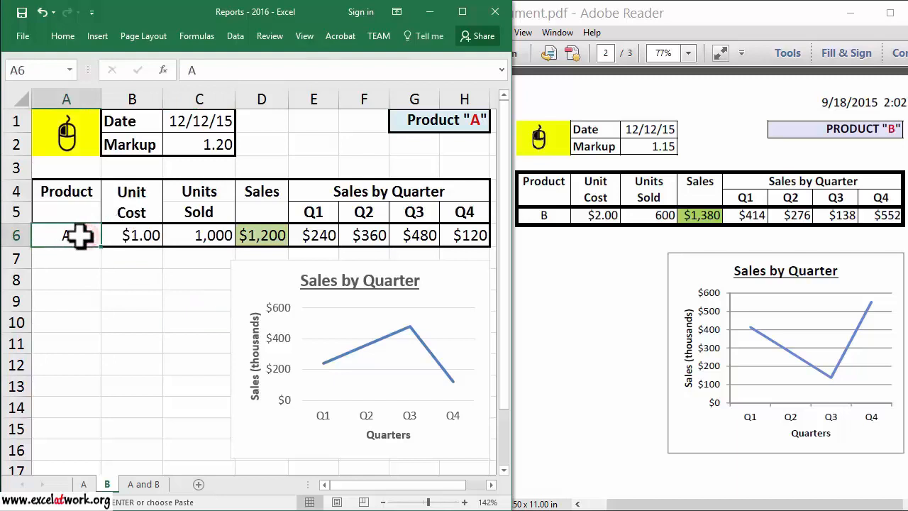
type("B")
left_click(98, 308)
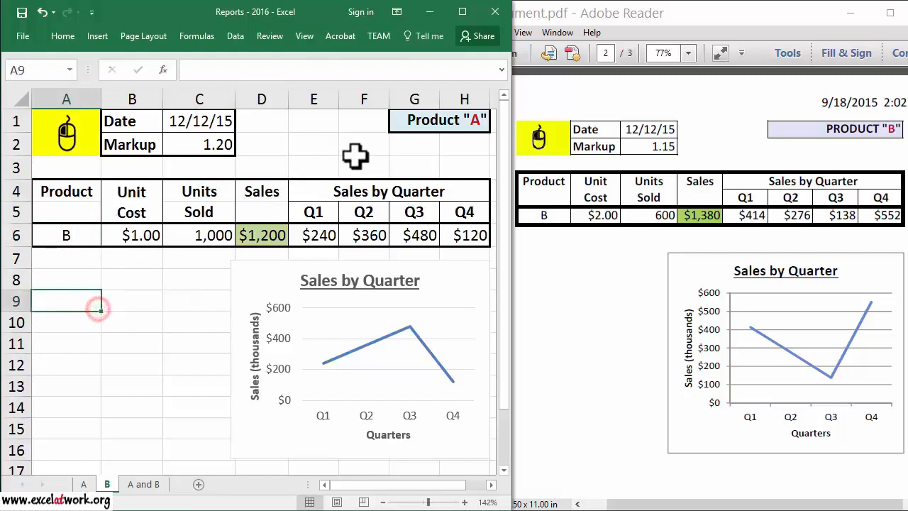
left_click(463, 121)
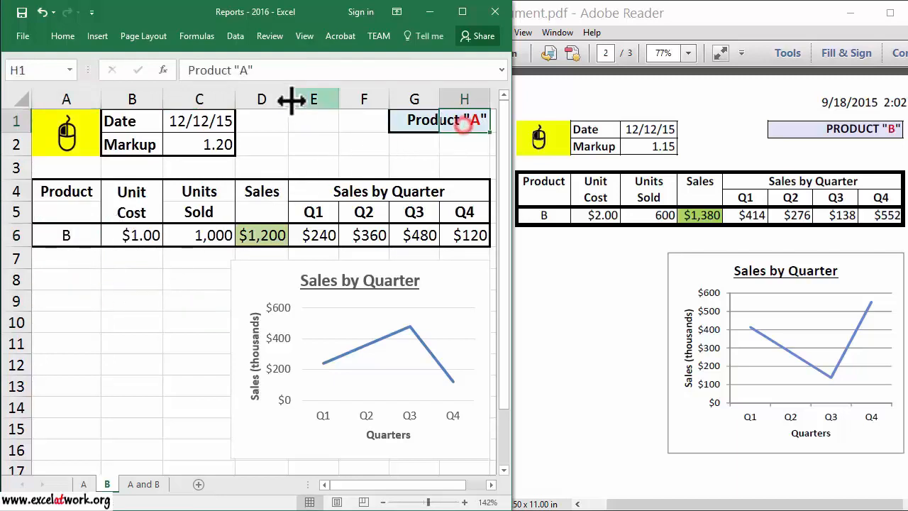
double_click(242, 71)
type("B")
Set the markup to 1.15, the unit cost to 2 and the units sold to 600.
left_click(213, 144)
type("1.")
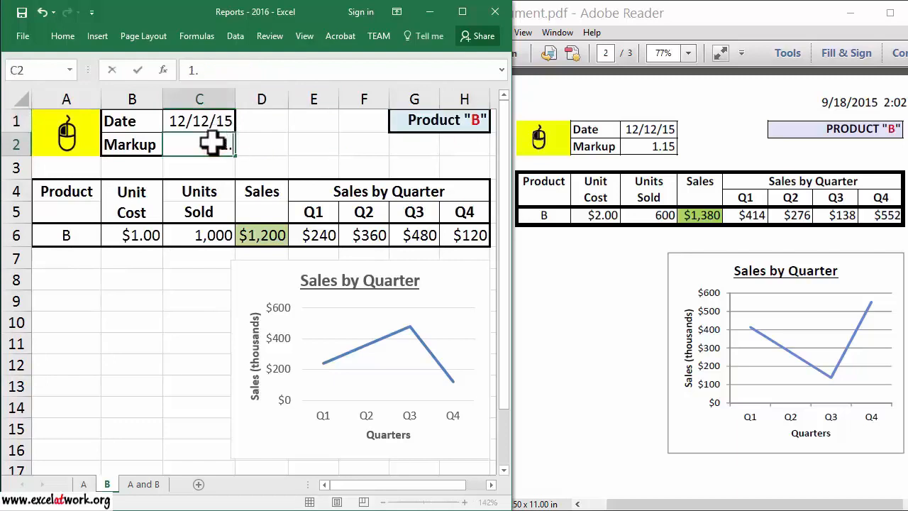
type("15")
left_click(135, 235)
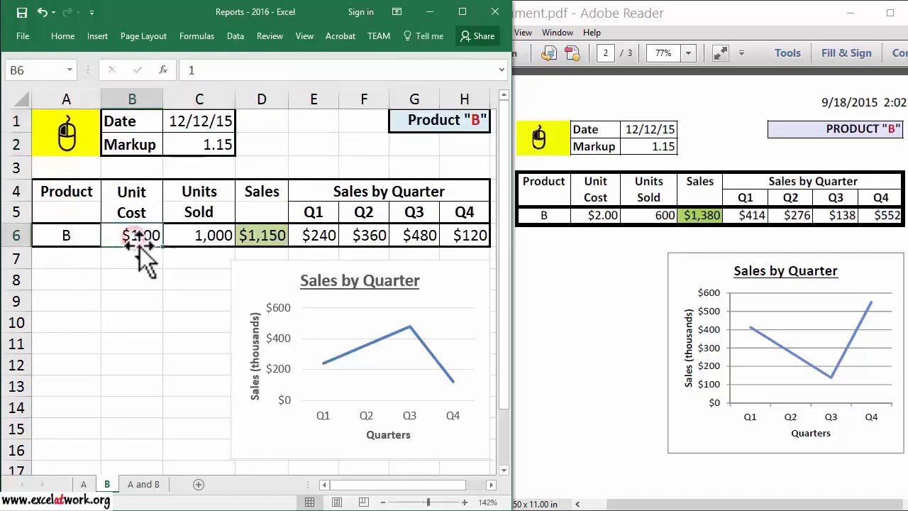
type("2")
left_click(193, 235)
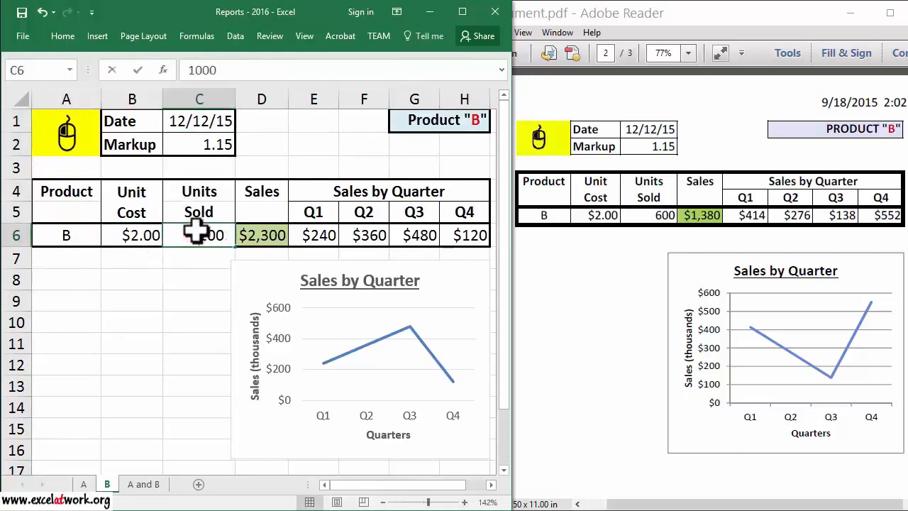
type("600")
Enter the quarterly sales 414, 276, 138 and 552 for Q1 to Q4 in row 6.
left_click(312, 236)
type("414")
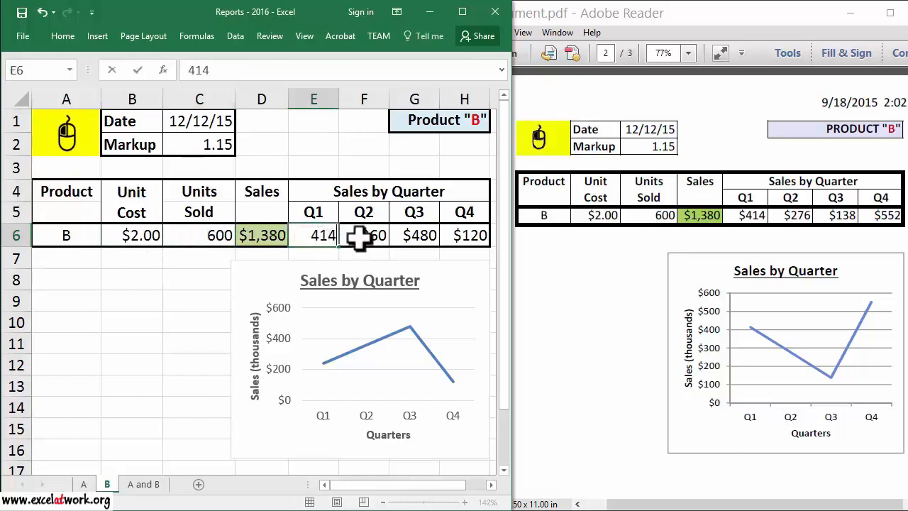
left_click(365, 237)
type("276")
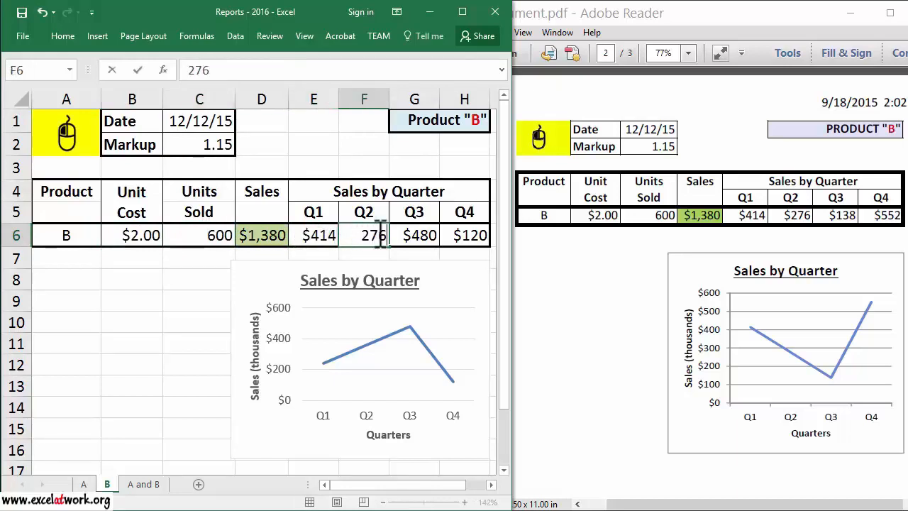
left_click(419, 234)
type("138")
left_click(463, 234)
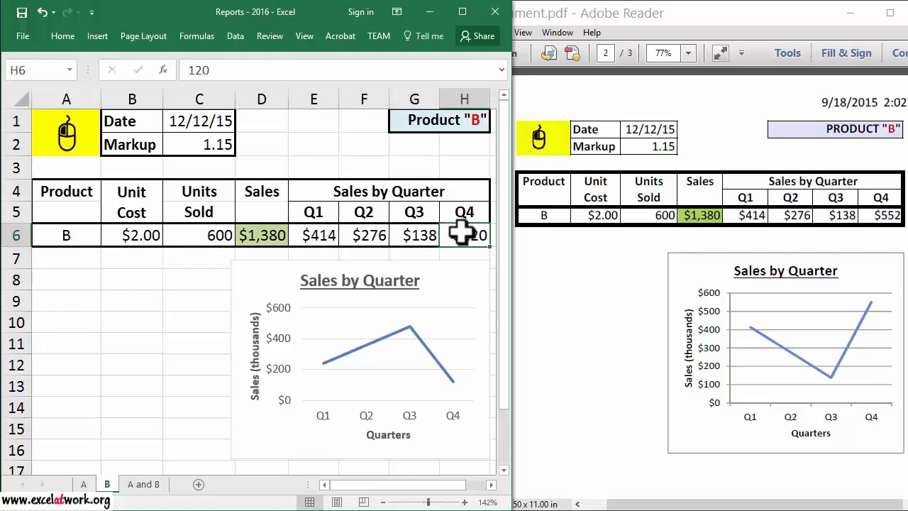
type("552")
left_click(166, 291)
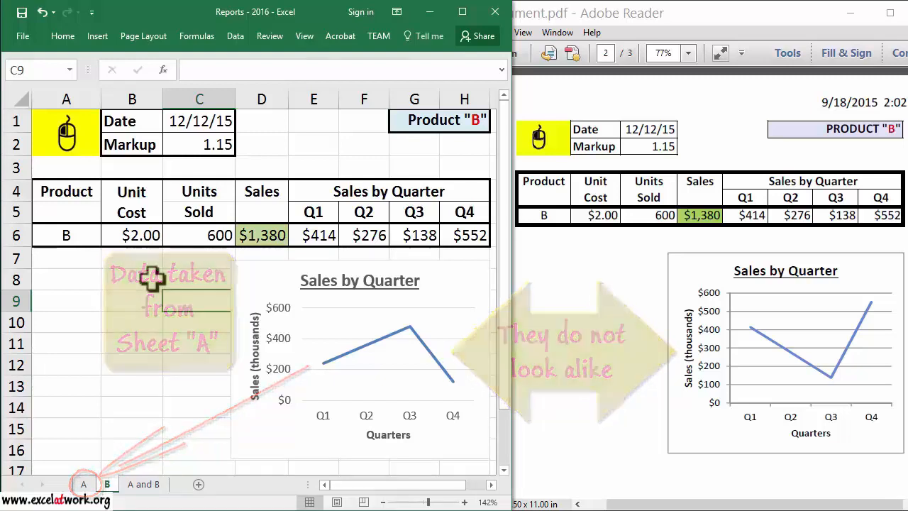
Change the Sales by Quarter chart's data range to E5:H6 on sheet B.
left_click(310, 319)
right_click(313, 321)
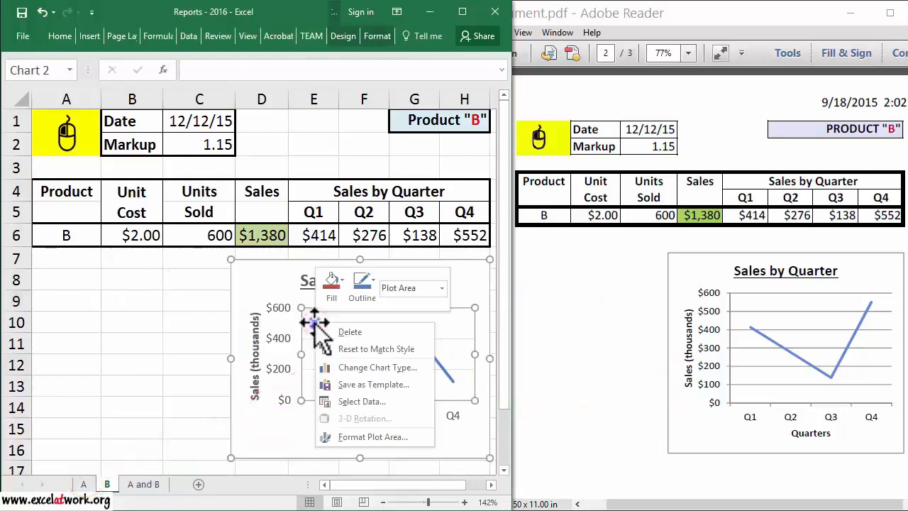
left_click(372, 402)
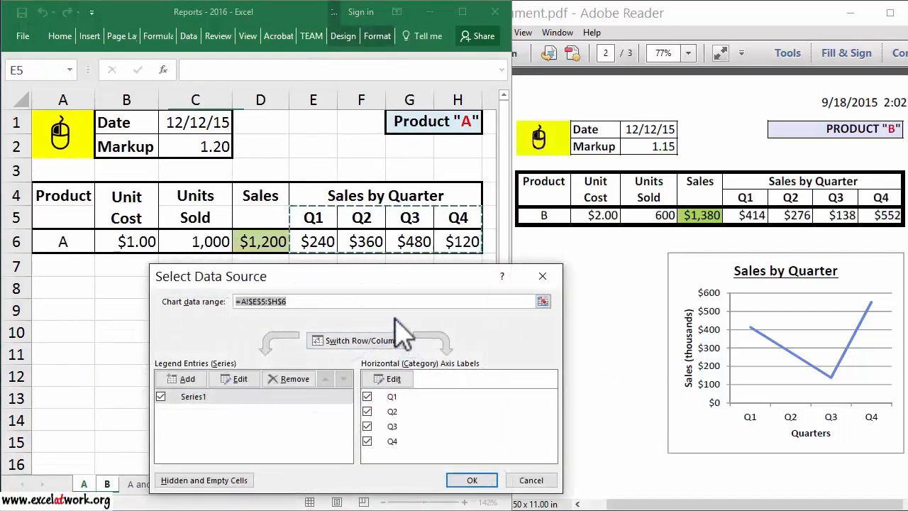
left_click(107, 484)
left_click_drag(321, 241, 459, 203)
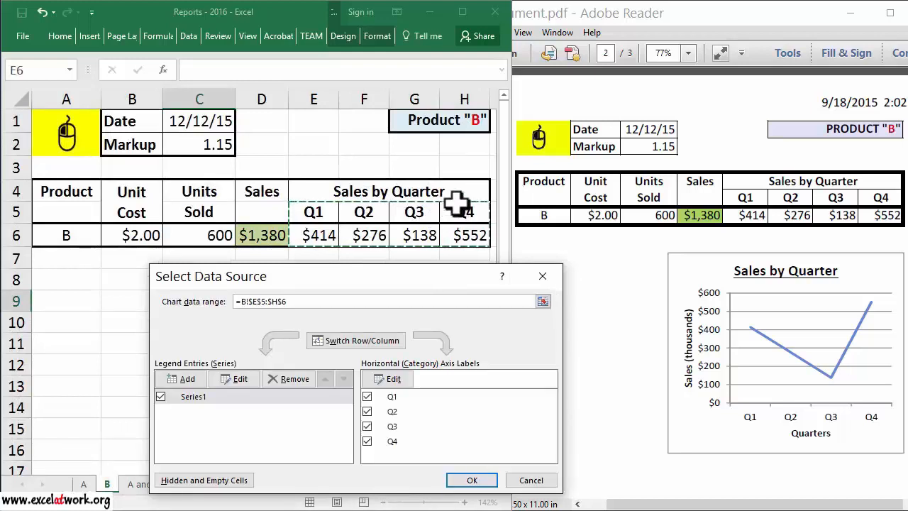
left_click(470, 481)
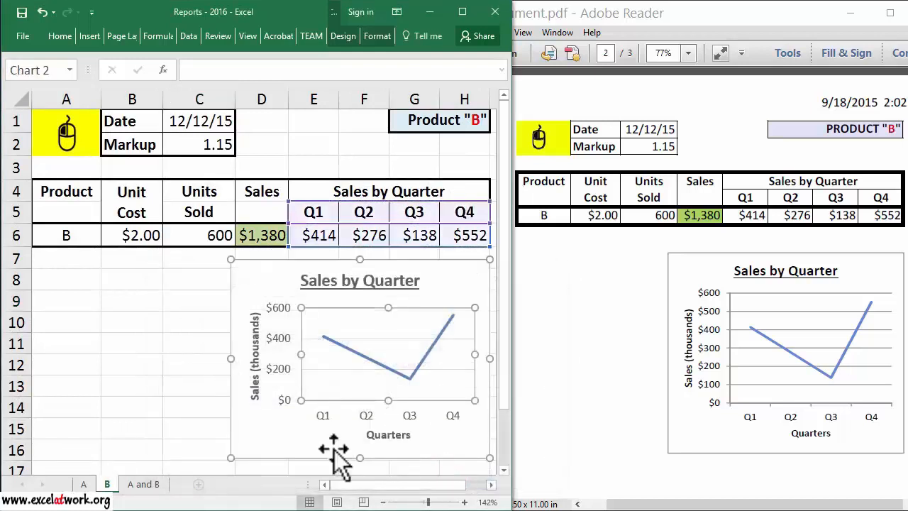
left_click(164, 363)
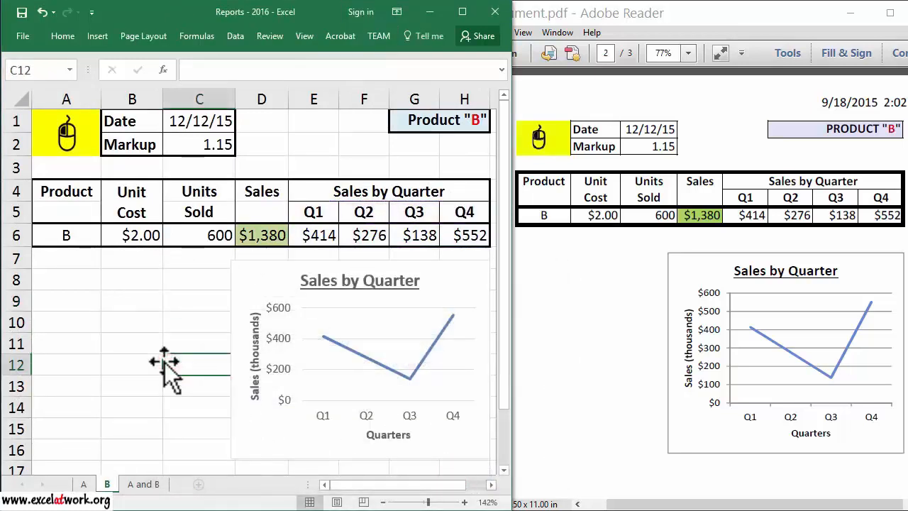
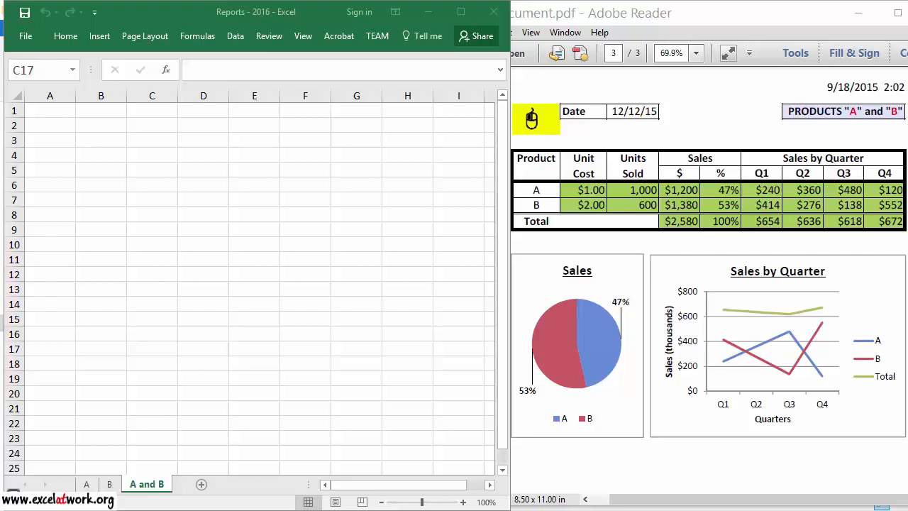
Copy the Product B report in A1:H17 of sheet B and paste it at cell A1 of sheet A and B.
left_click(75, 391)
left_click(111, 484)
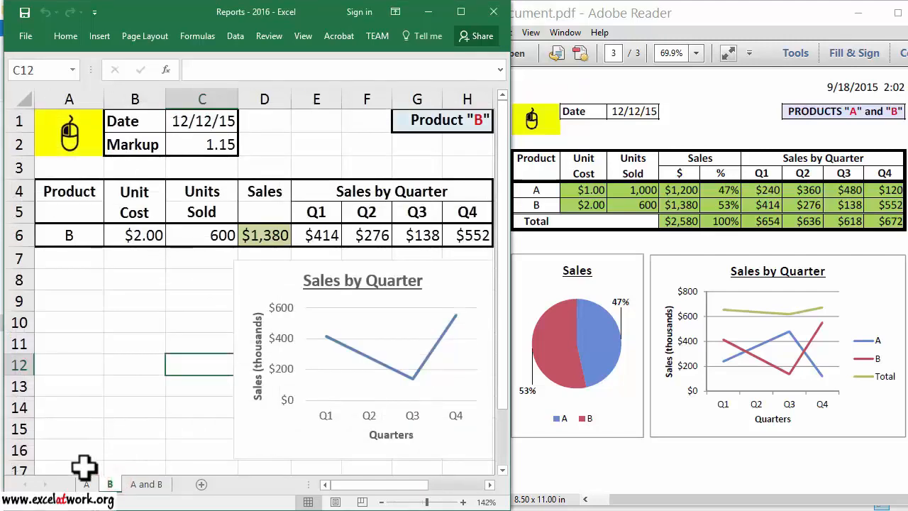
mouse_move(84, 466)
left_mouse_down()
mouse_move(106, 465)
mouse_move(401, 283)
mouse_move(468, 113)
left_mouse_up()
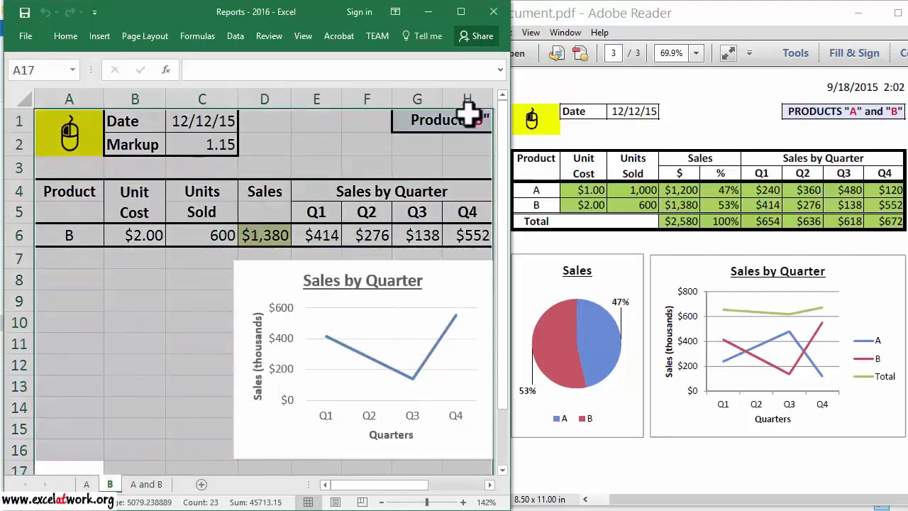
right_click(311, 146)
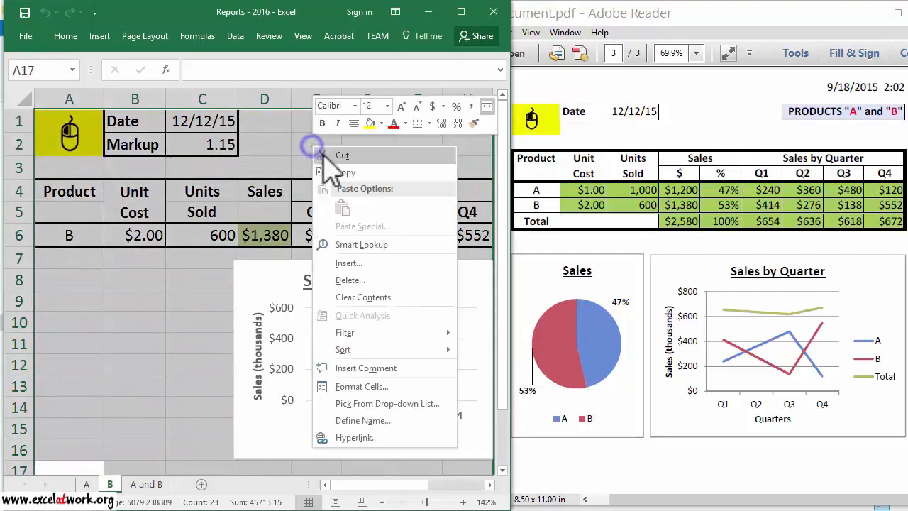
left_click(344, 172)
scroll(345, 192, "down", 3)
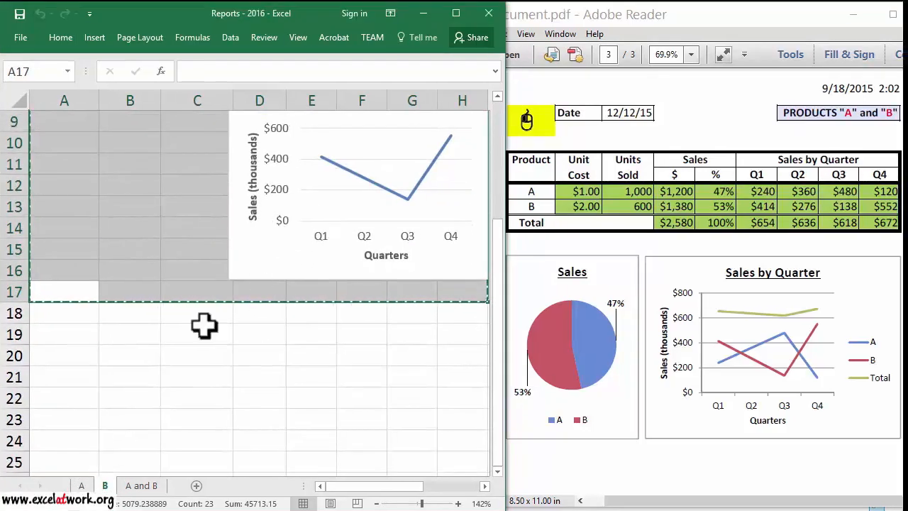
left_click(138, 487)
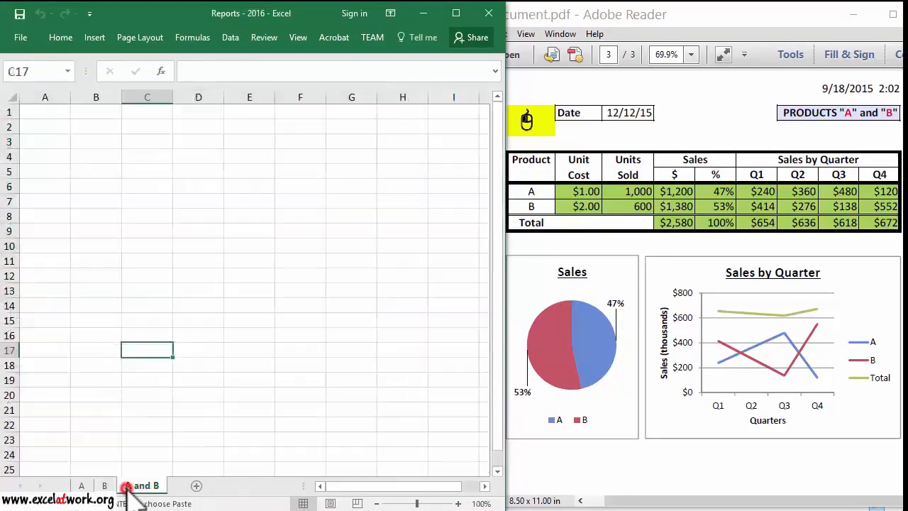
left_click(55, 111)
right_click(56, 114)
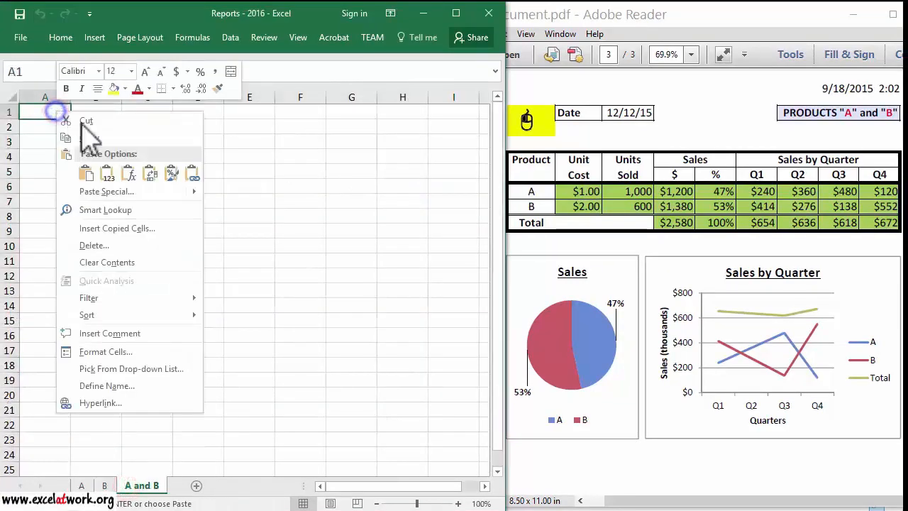
left_click(90, 173)
left_click(83, 249)
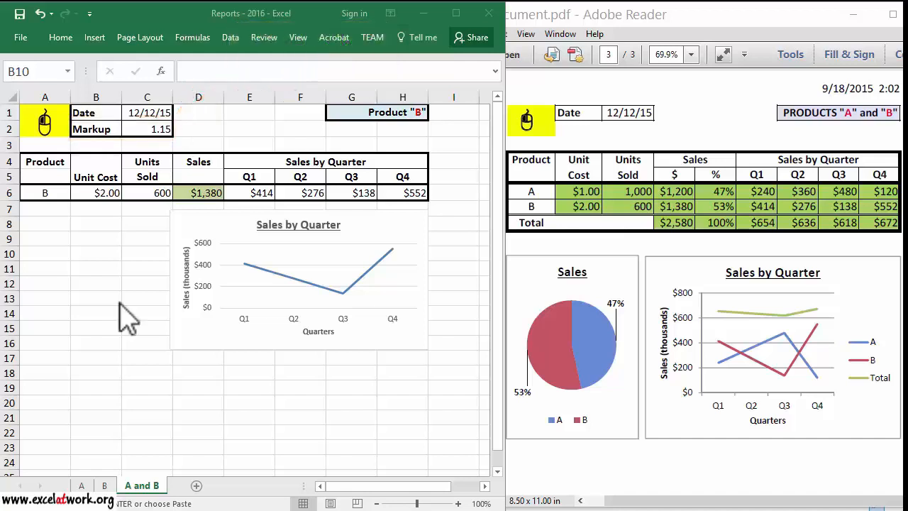
Clear the Markup label, value and borders in B2:C2 by pasting a copy of blank cell E2 over them.
left_click(254, 130)
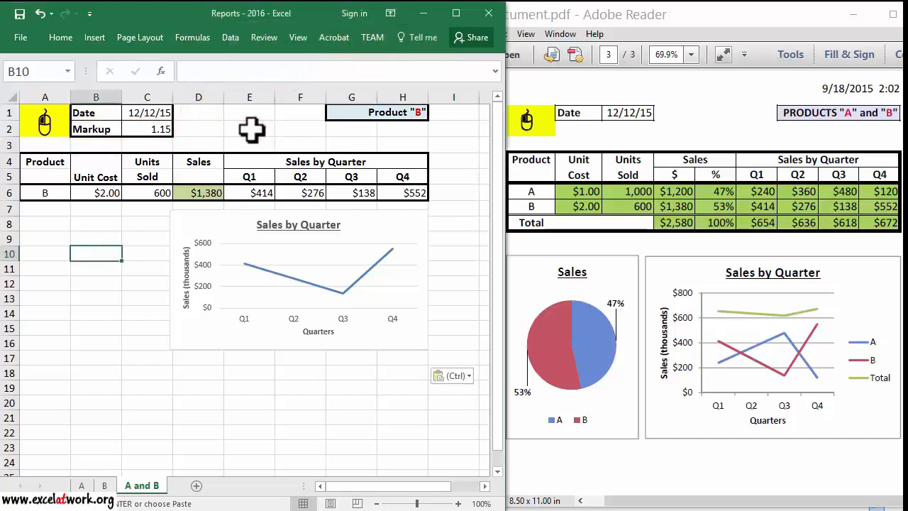
right_click(250, 130)
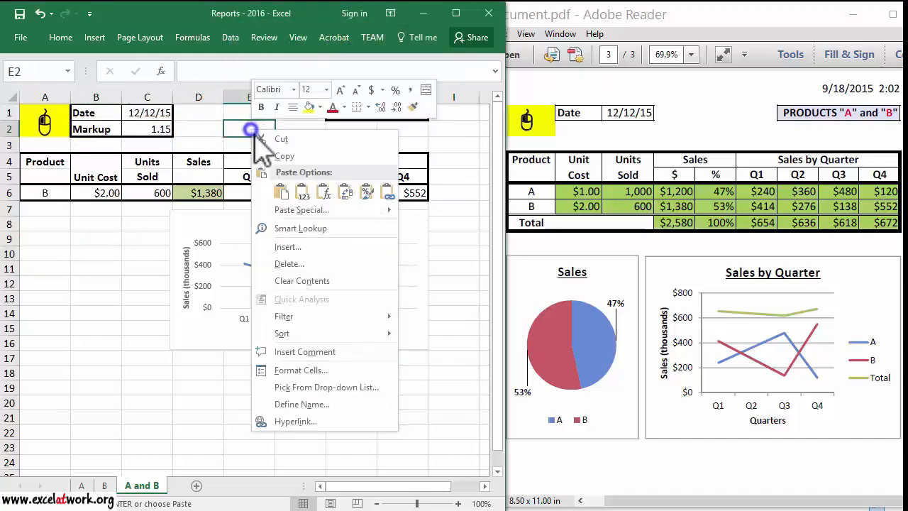
left_click(281, 154)
left_click_drag(148, 123, 111, 130)
right_click(111, 130)
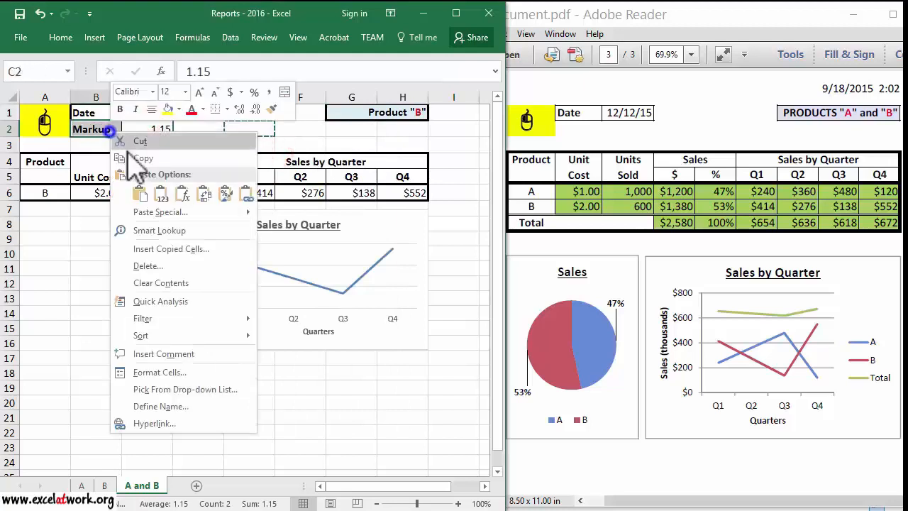
left_click(150, 183)
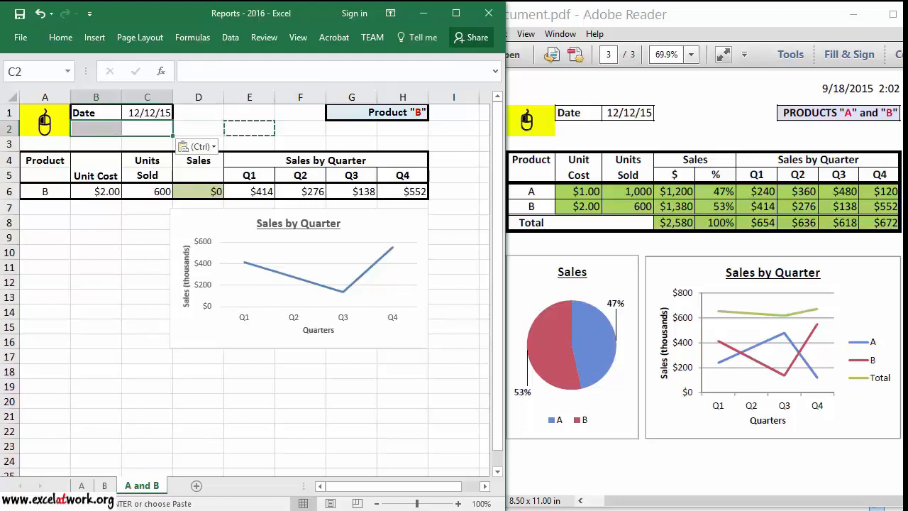
left_click(300, 127)
Change the title in H1 to Products "A" and "B".
left_click(401, 114)
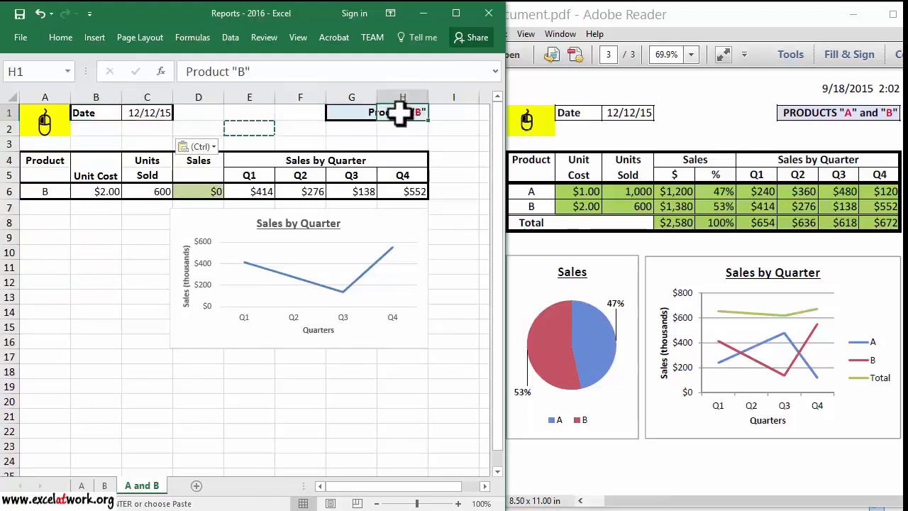
left_click(229, 72)
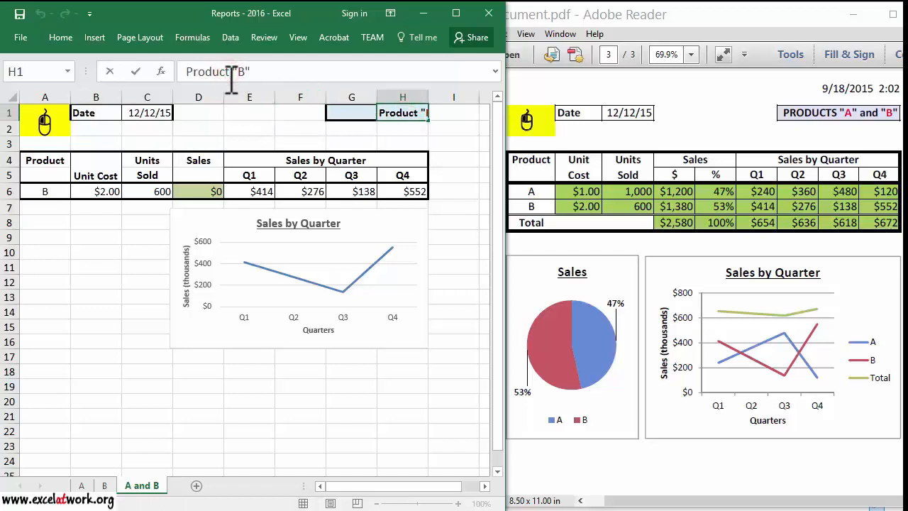
type("s \"A\" and")
key("Return")
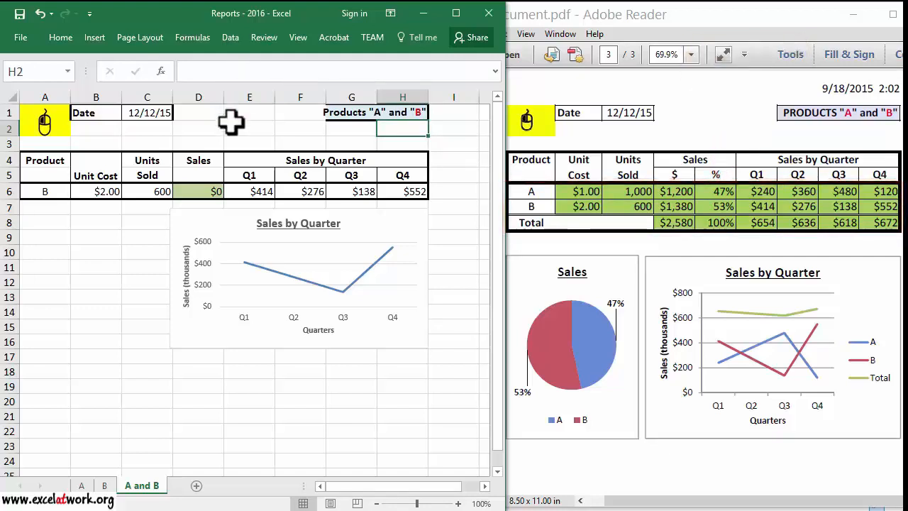
Copy row 6 of sheet A and B and insert the copied cells at rows 7 and 8.
left_click(9, 192)
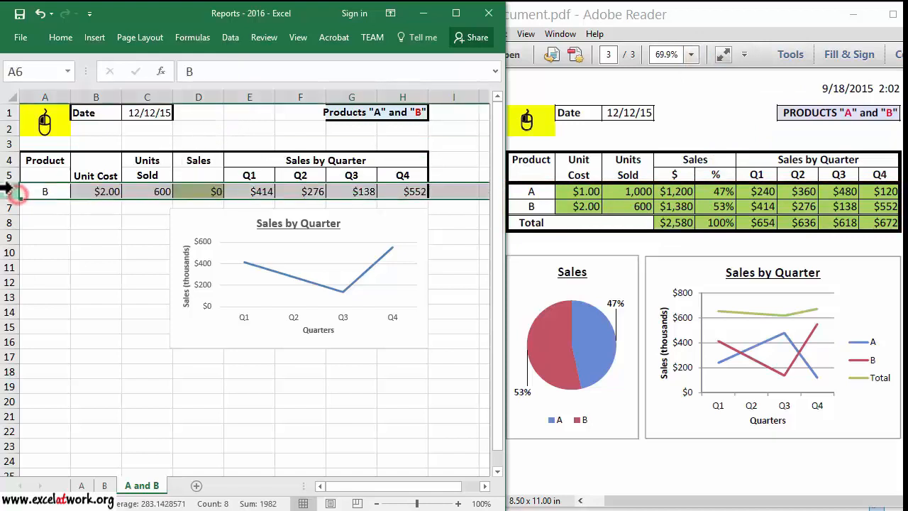
right_click(9, 192)
left_click(32, 206)
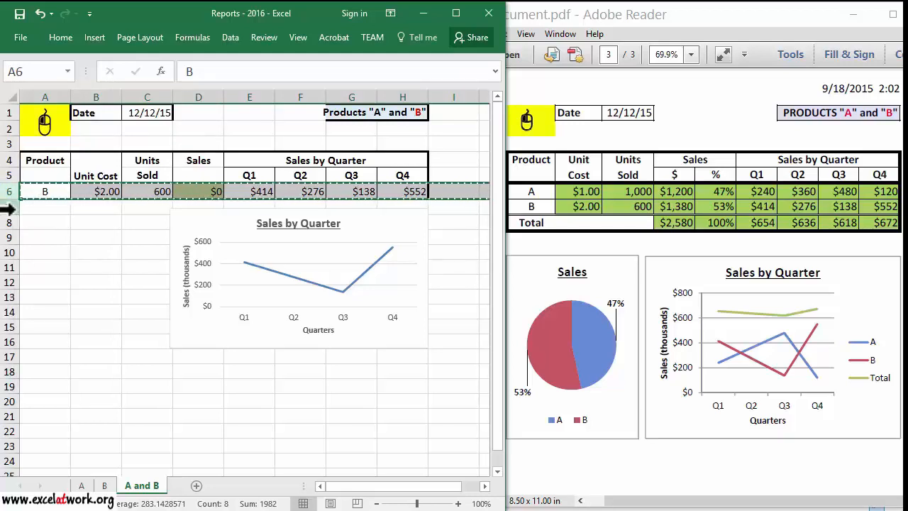
left_click_drag(15, 206, 17, 224)
right_click(17, 224)
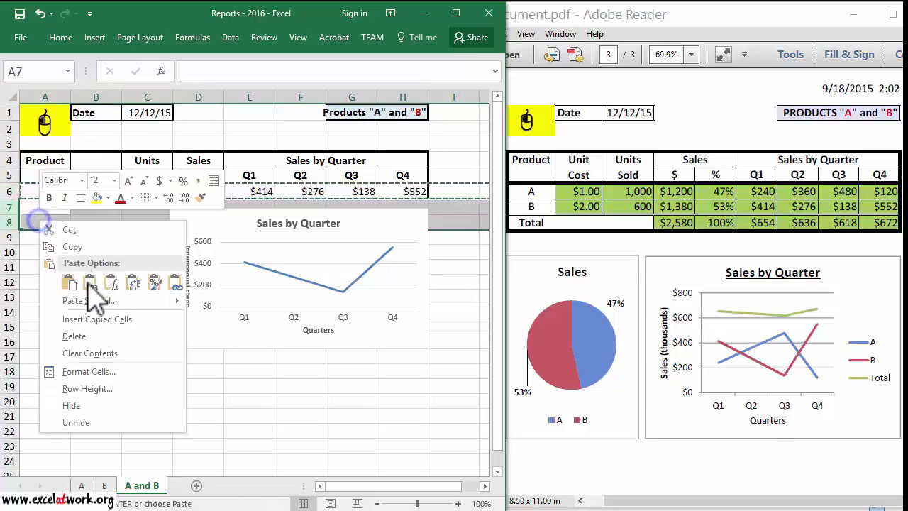
left_click(88, 318)
left_click(79, 300)
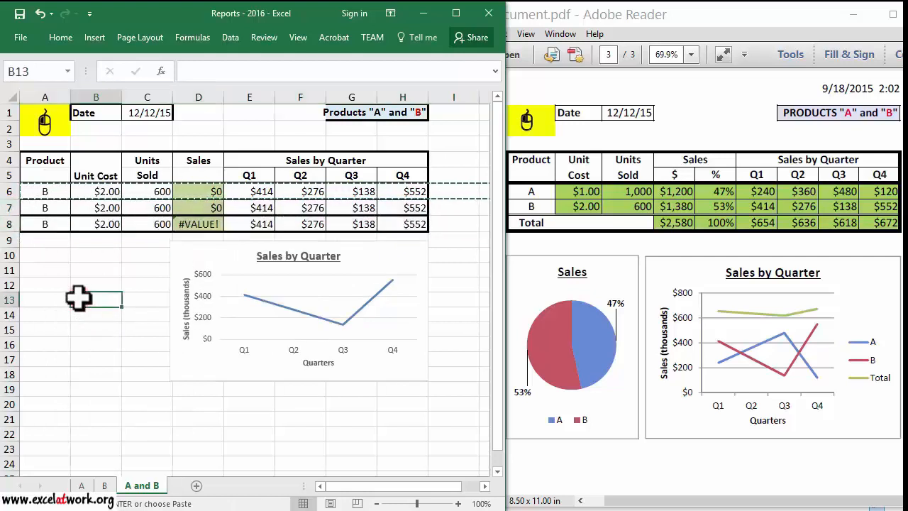
key("Escape")
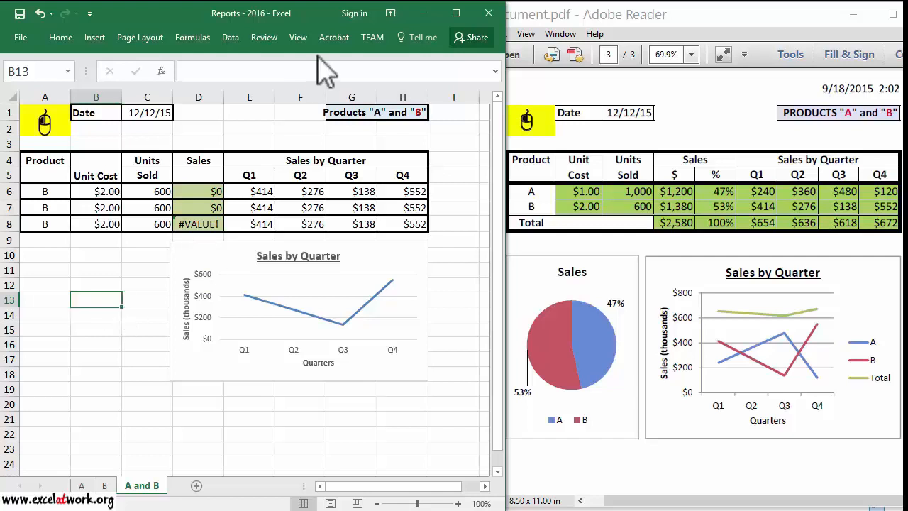
Open a second window of the Reports - 2016 workbook and stack the two windows one above the other.
left_click(301, 37)
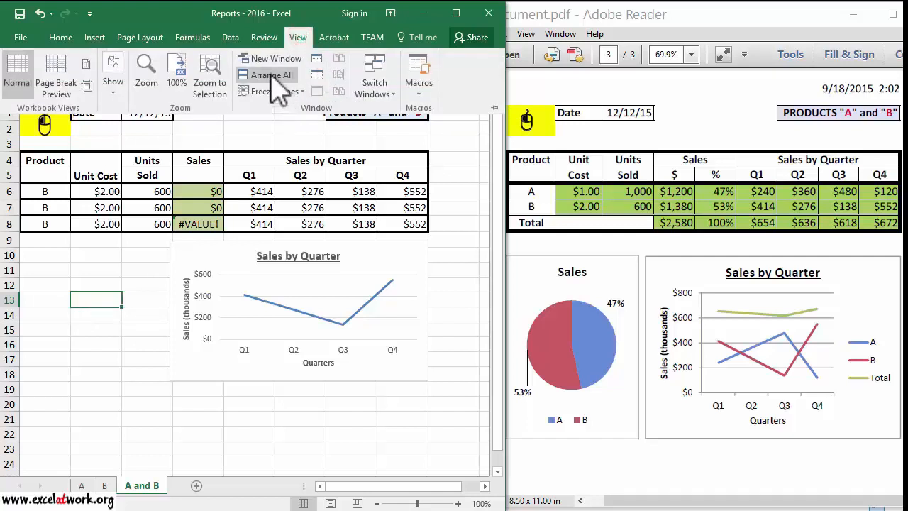
left_click(273, 58)
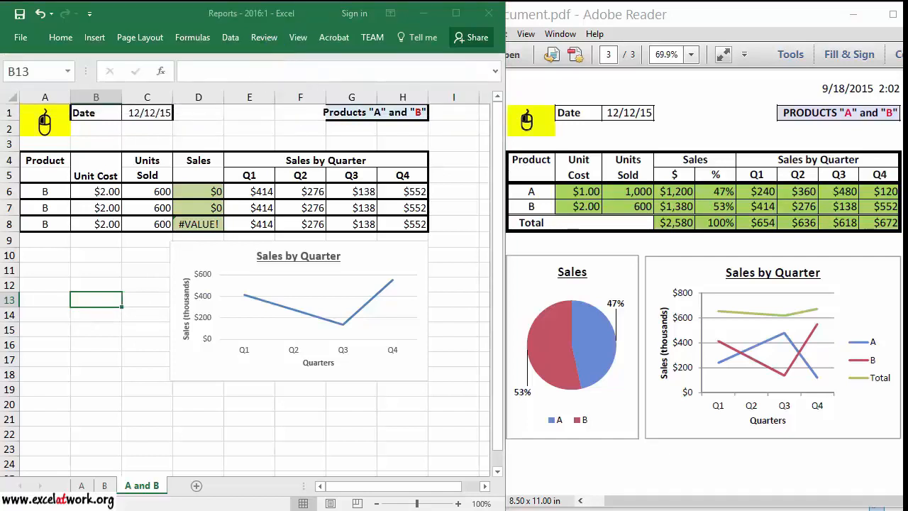
left_click_drag(0, 281, 269, 240)
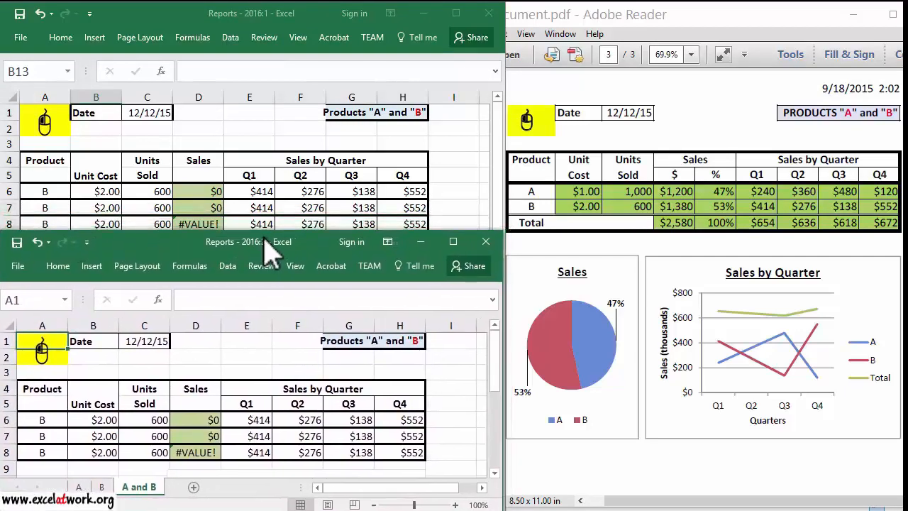
left_click(264, 181)
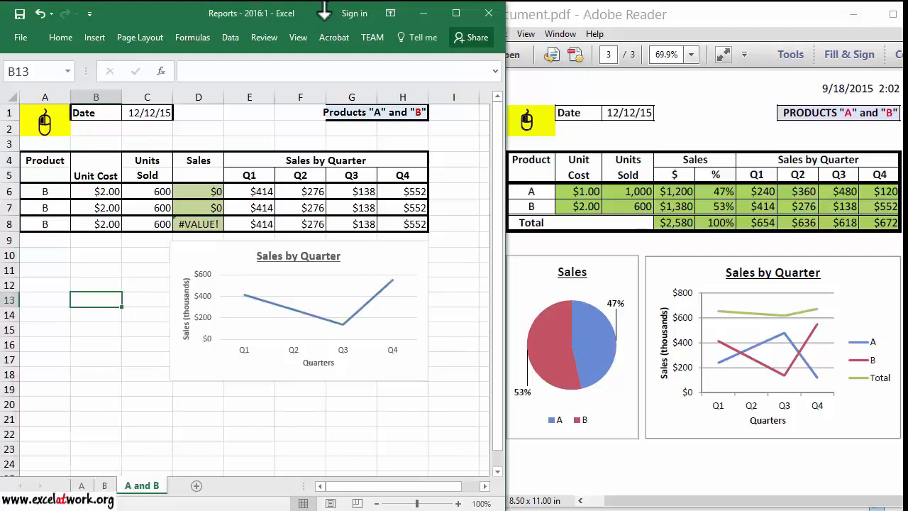
left_click_drag(327, 7, 304, 15)
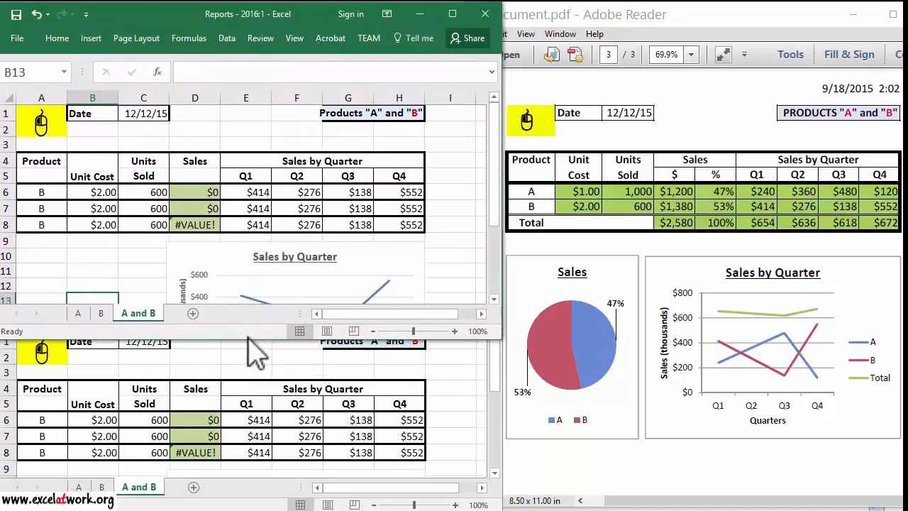
left_click_drag(245, 338, 260, 280)
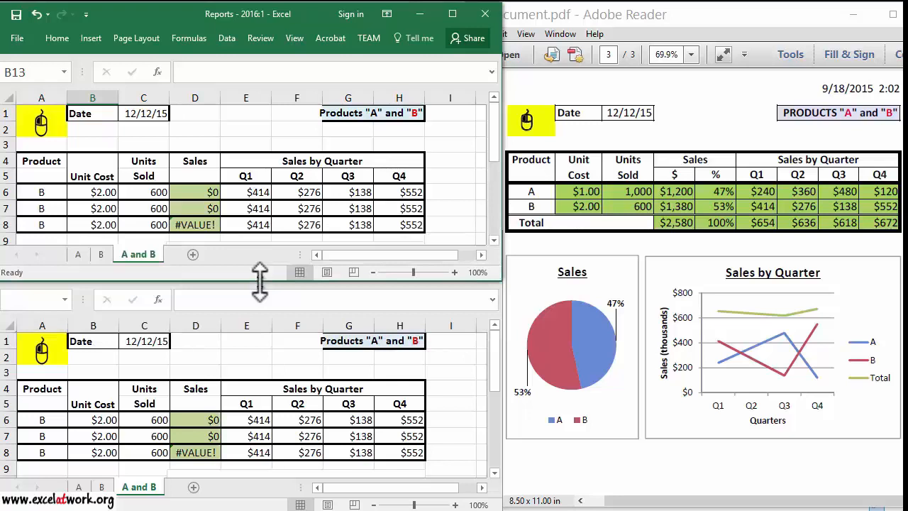
Show sheet A in the lower workbook window and make the upper A and B window slightly taller.
left_click(68, 434)
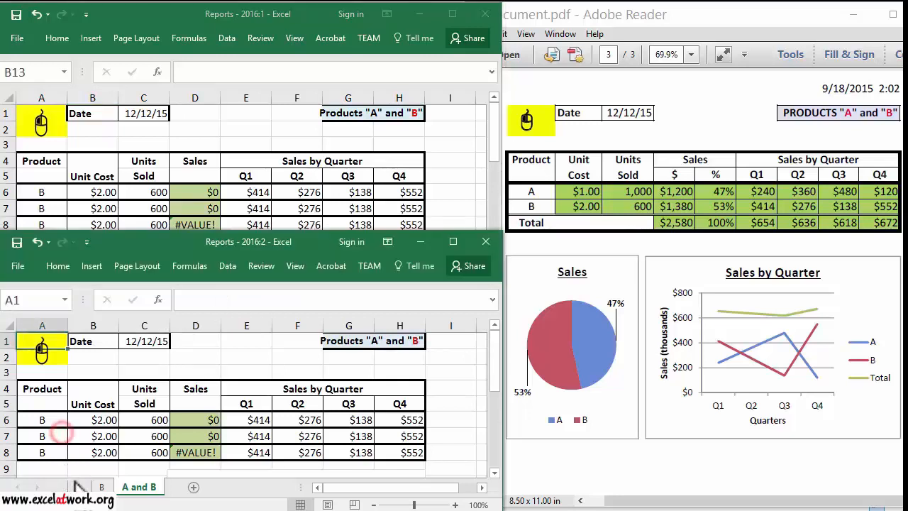
left_click(77, 486)
left_click(173, 199)
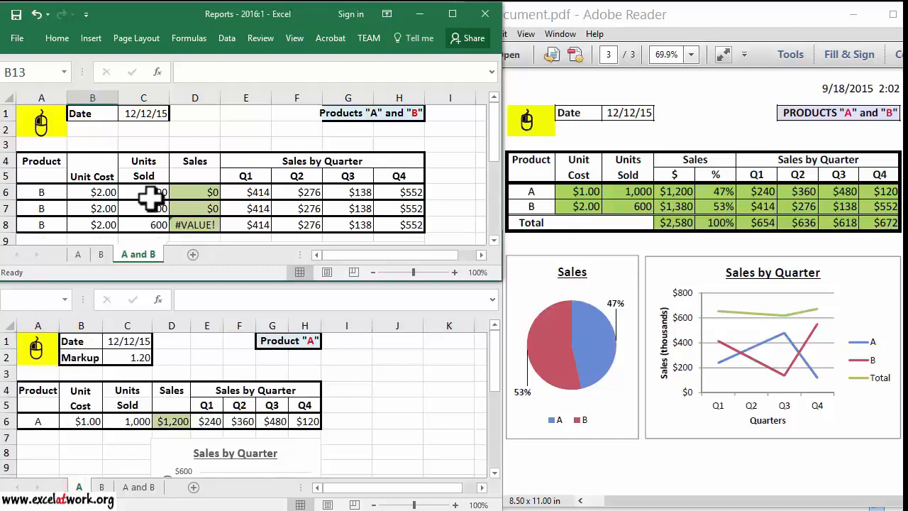
left_click_drag(163, 283, 166, 313)
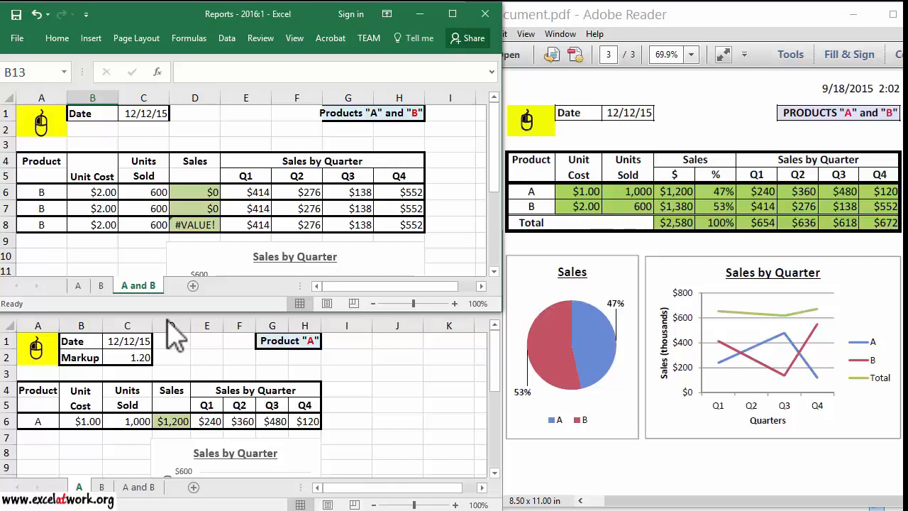
Link cell A6 of sheet A and B to the product name on sheet A with =A!A6.
left_click(56, 188)
type("=")
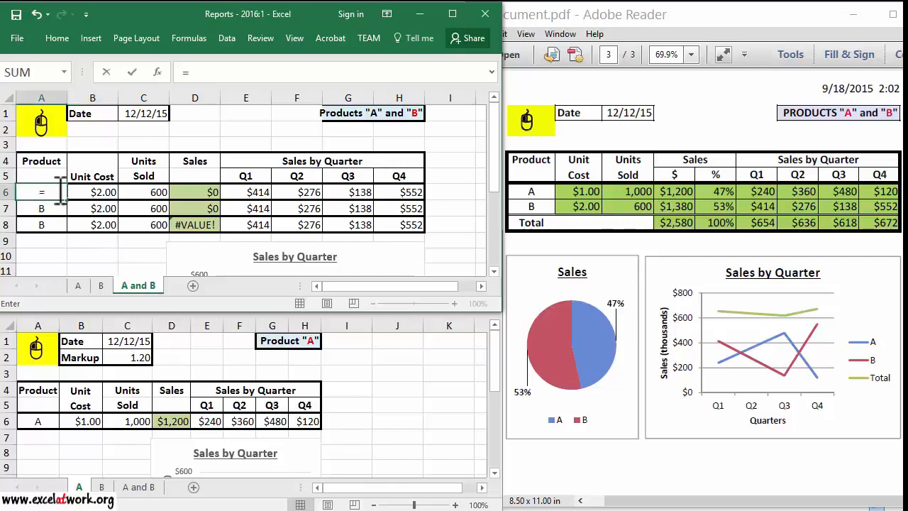
left_click(43, 421)
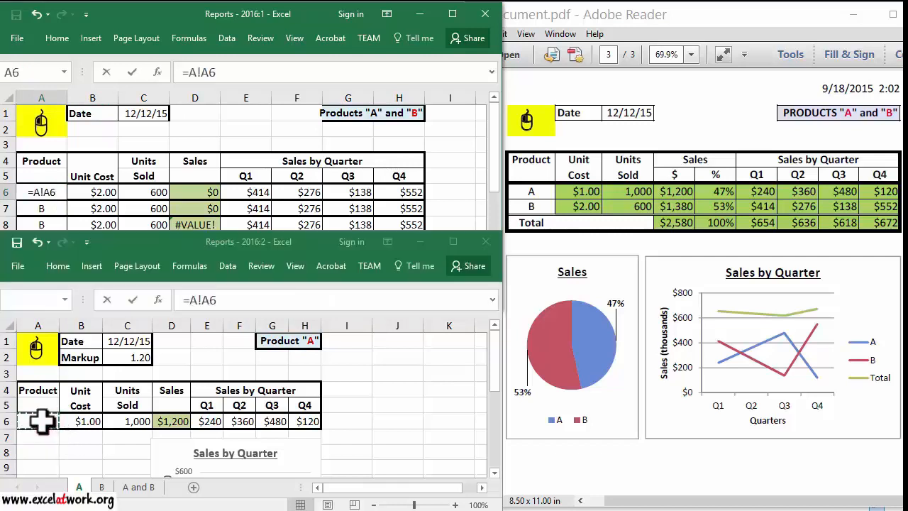
key("Return")
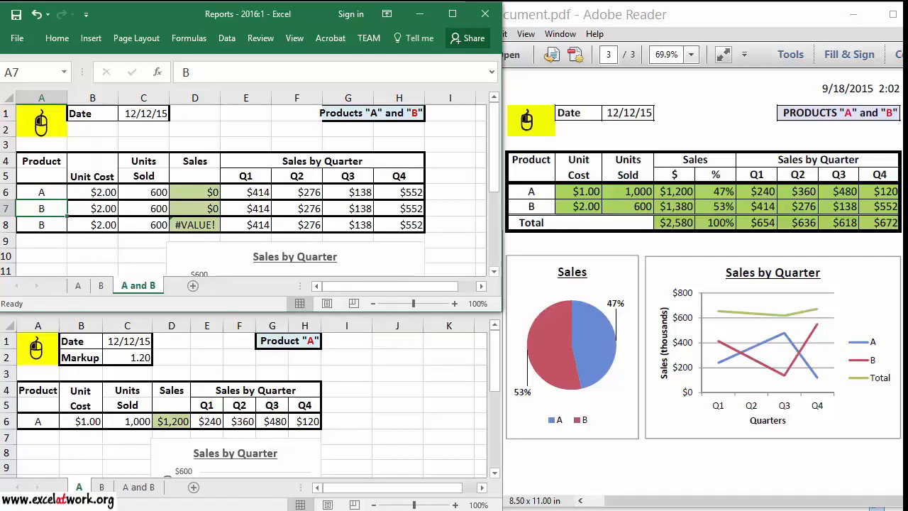
Copy A6 on sheet A and B and paste only its formula into B6:H6.
right_click(58, 188)
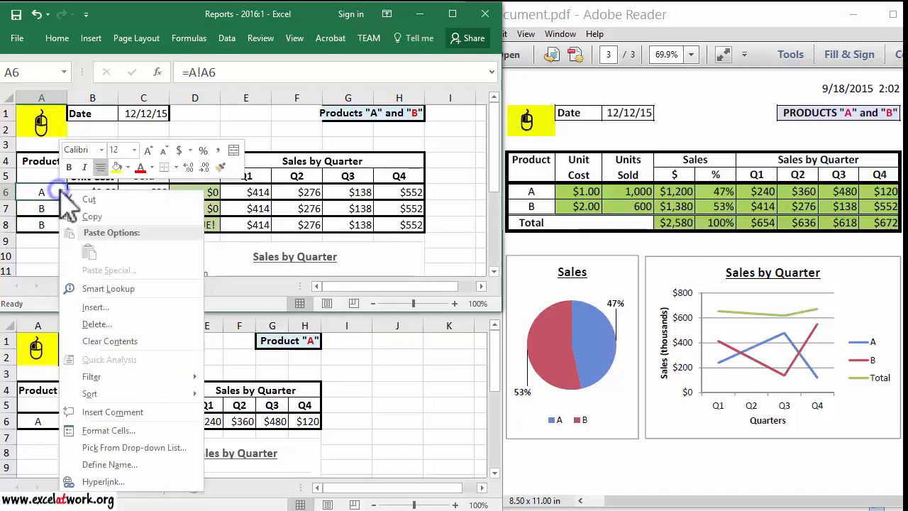
left_click(114, 215)
left_click_drag(100, 193, 390, 188)
right_click(390, 188)
left_click(434, 210)
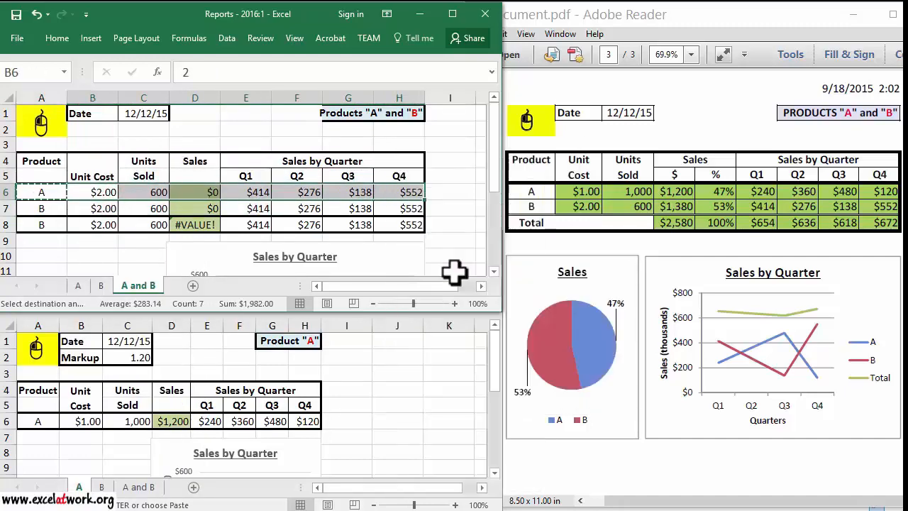
left_click(347, 205)
left_click(500, 364)
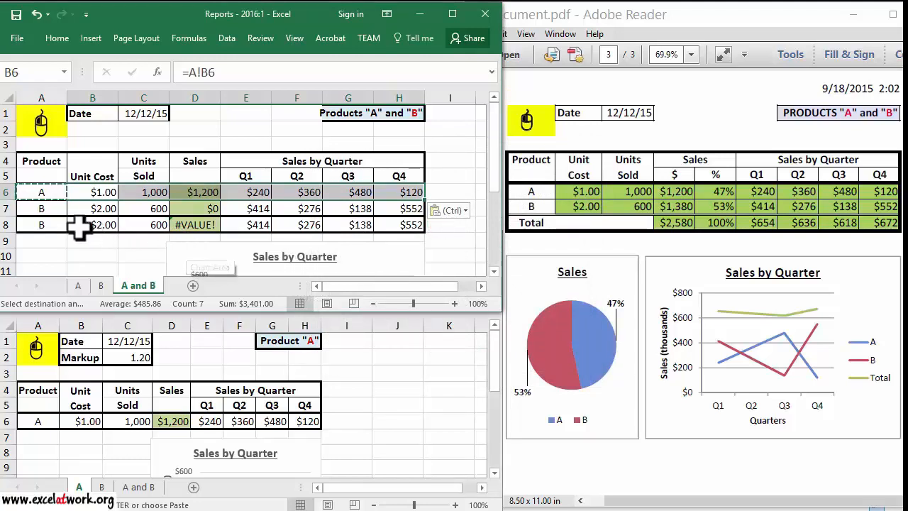
Link cell A7 of sheet A and B to the product name in cell A6 of sheet B.
left_click(60, 208)
key("Escape")
type("=")
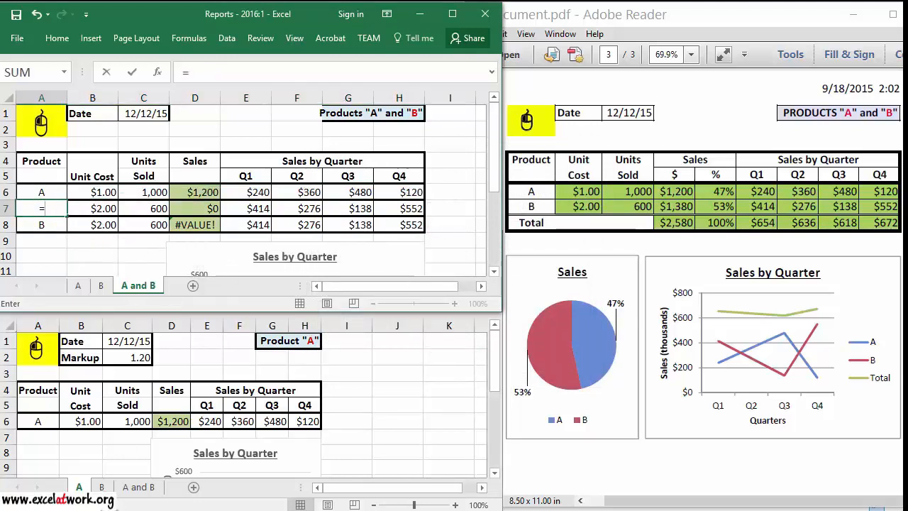
left_click(100, 487)
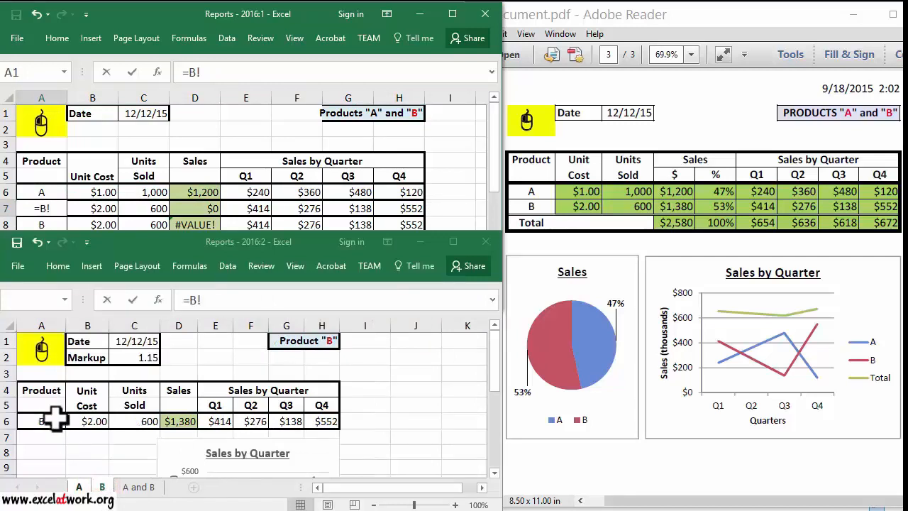
left_click(55, 420)
key("Return")
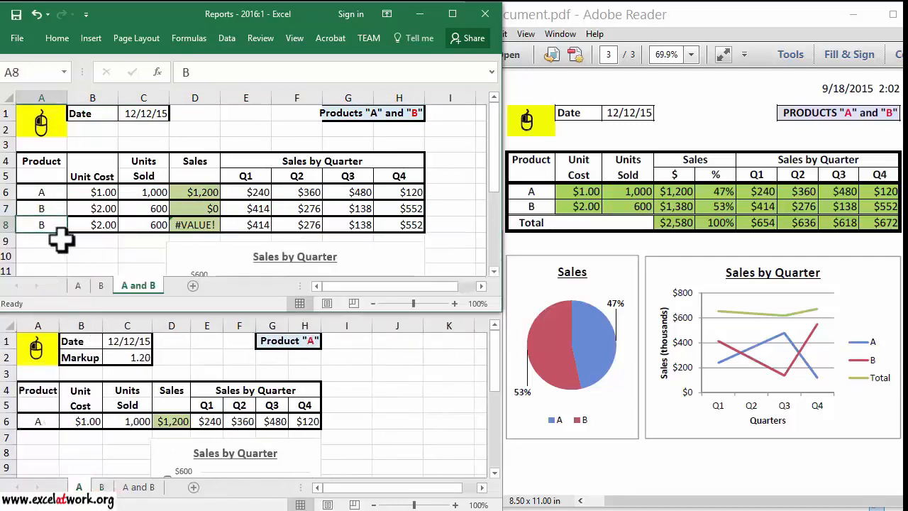
Copy A7 on sheet A and B and paste only its formula into B7:H7.
right_click(56, 208)
left_click(89, 233)
left_click_drag(92, 208, 394, 213)
right_click(395, 207)
left_click(435, 265)
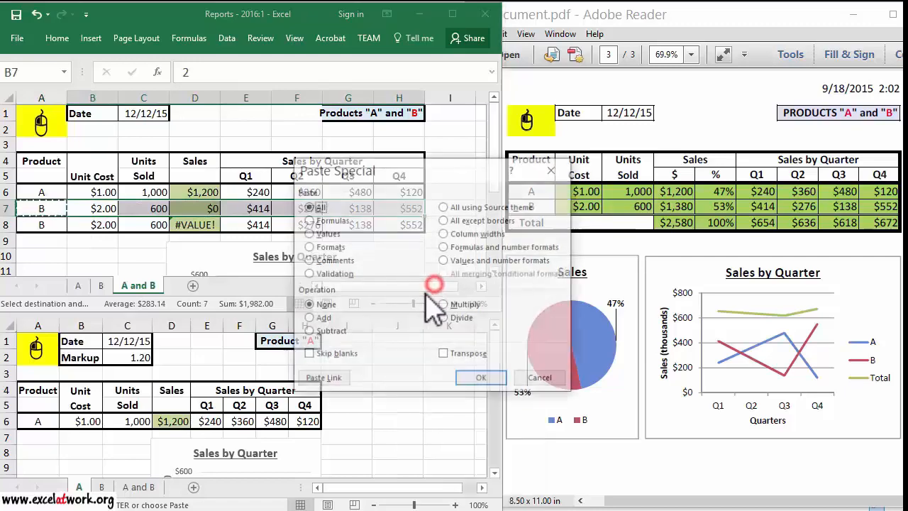
left_click(332, 220)
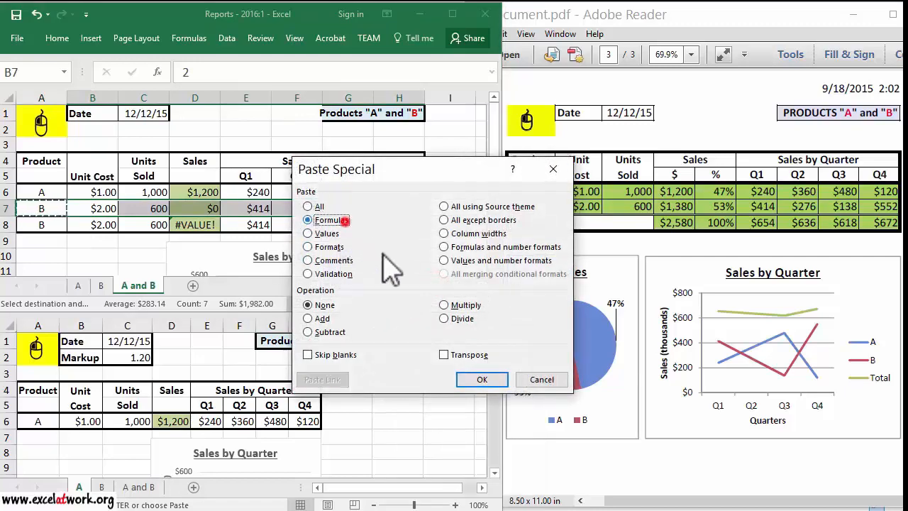
left_click(472, 380)
left_click(163, 243)
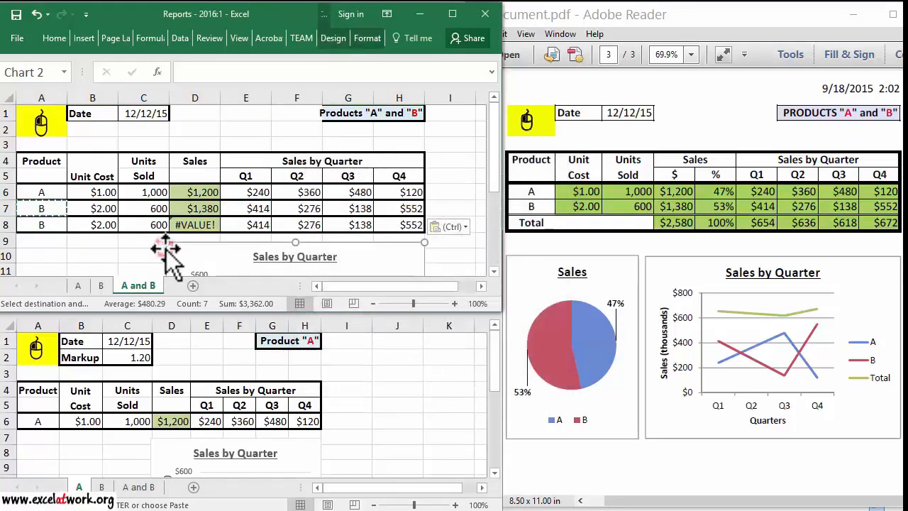
left_click(146, 251)
key("Escape")
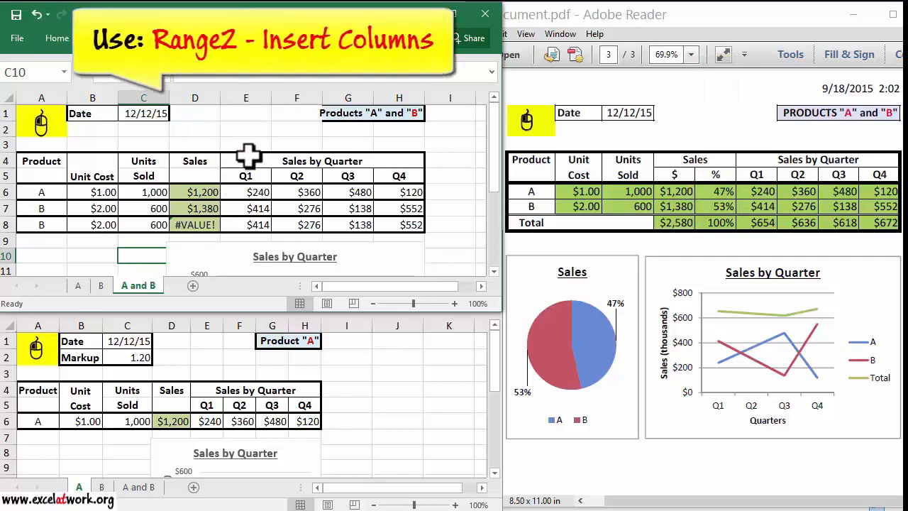
Insert cells at E4:E8 of sheet A and B, shifting the existing quarterly cells right.
left_click_drag(249, 156, 243, 225)
right_click(244, 225)
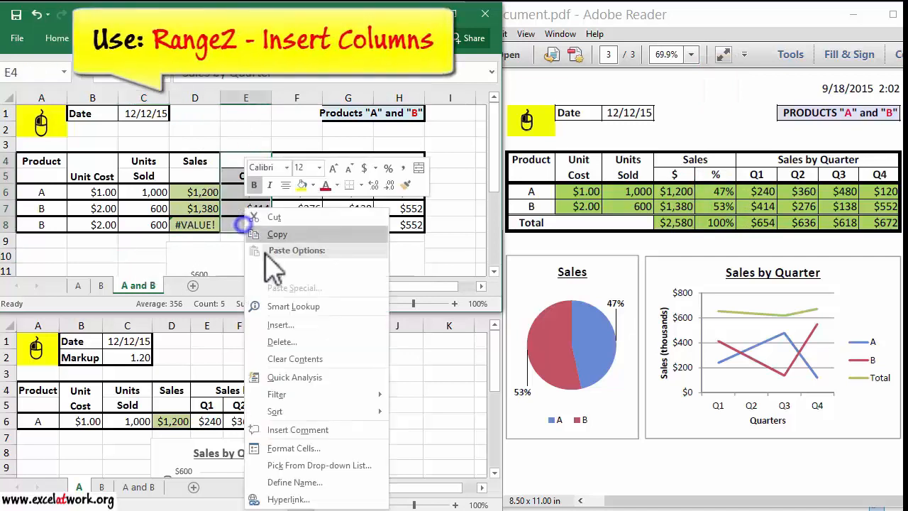
left_click(290, 326)
left_click(265, 363)
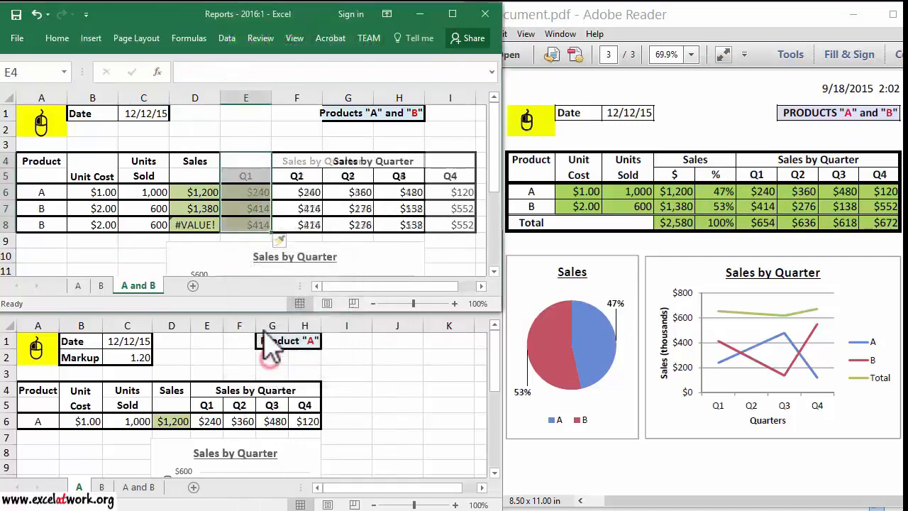
left_click(242, 273)
left_click(139, 259)
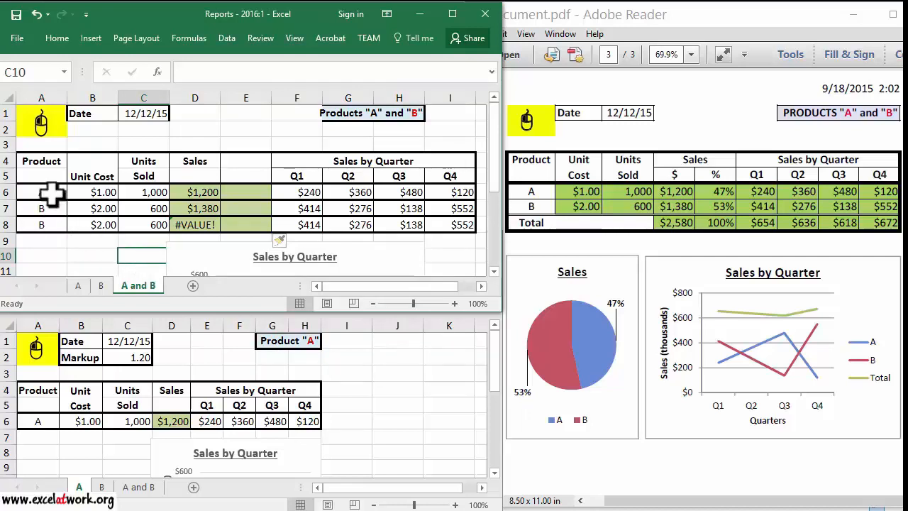
Format the borders of A6:I7 with a thin line between the two rows and a double line below row 7.
left_click_drag(45, 189, 440, 213)
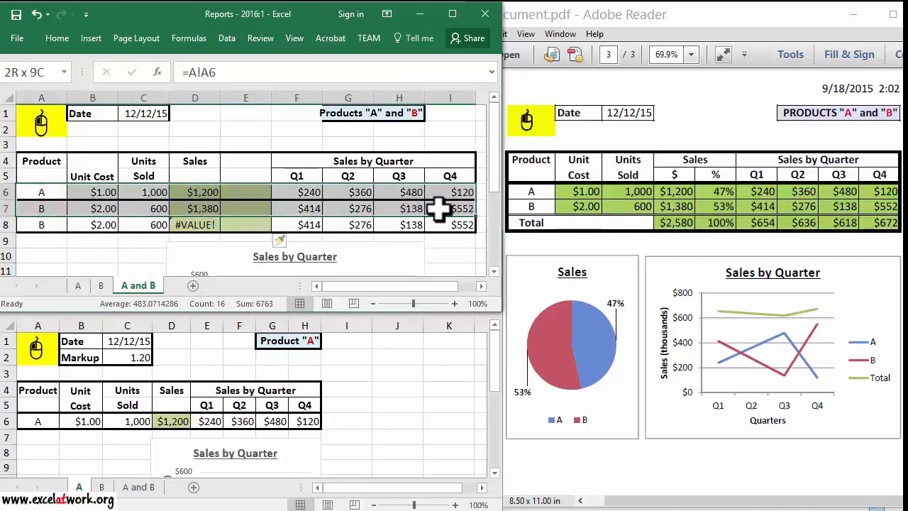
right_click(441, 210)
left_click(489, 449)
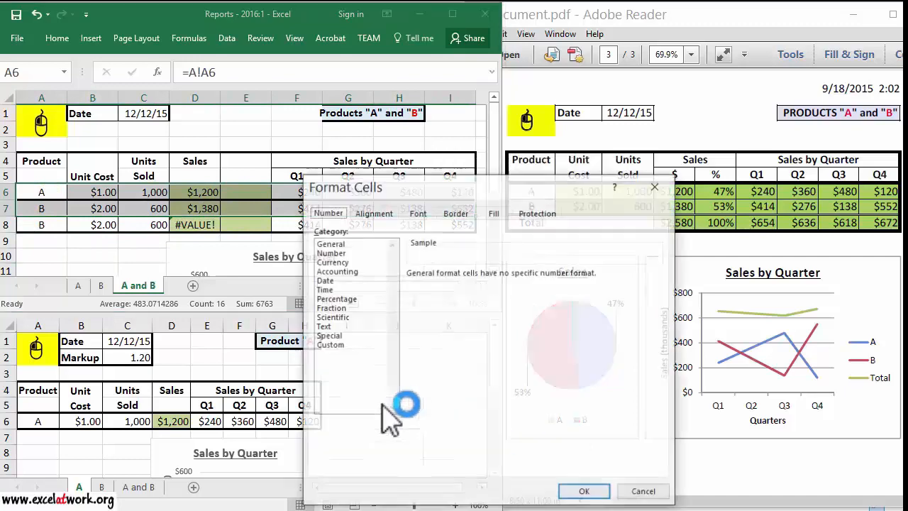
left_click(456, 212)
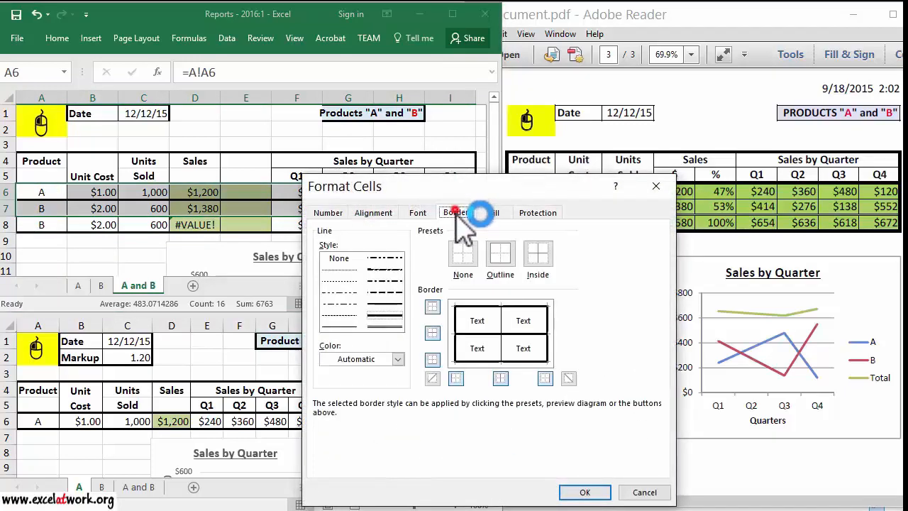
left_click(349, 328)
left_click(465, 332)
left_click(465, 355)
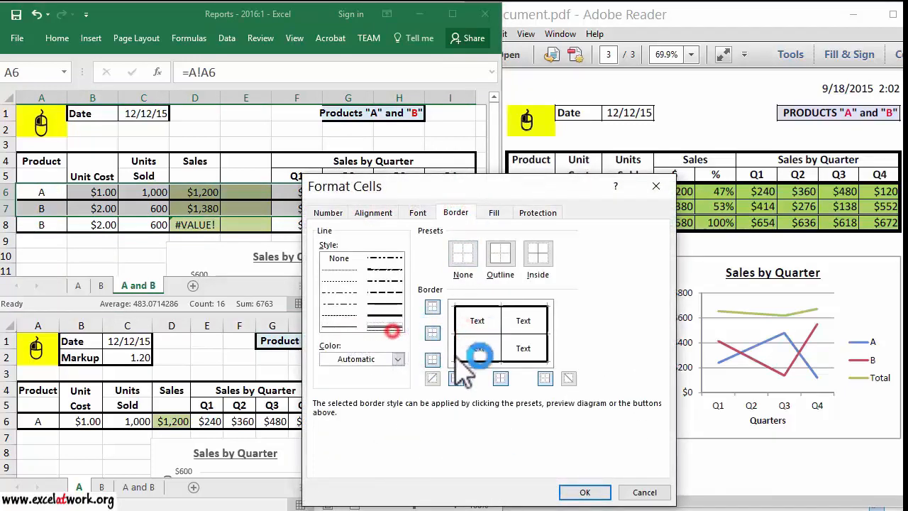
left_click(583, 491)
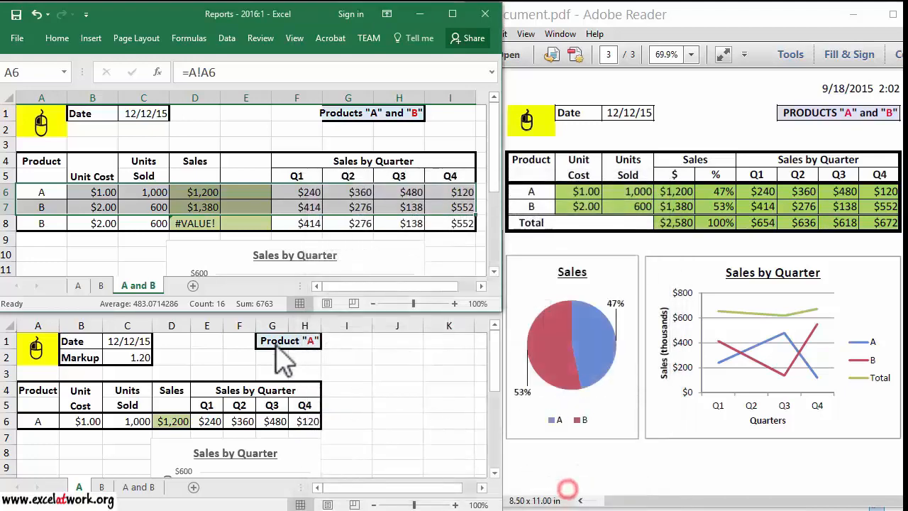
Remove the vertical lines inside A8:C8 and replace the row's old entries there with the label Total in A8.
left_click(125, 251)
left_click_drag(28, 225, 125, 222)
right_click(127, 223)
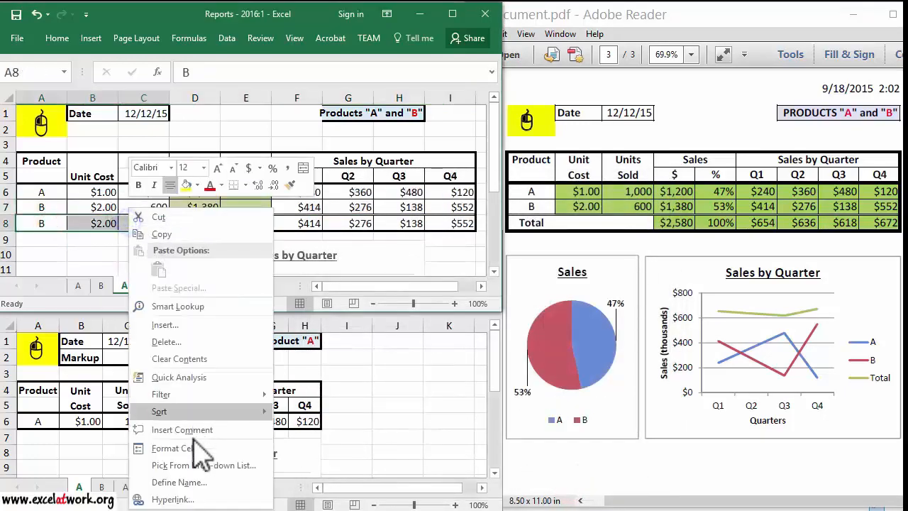
left_click(174, 447)
left_click(195, 333)
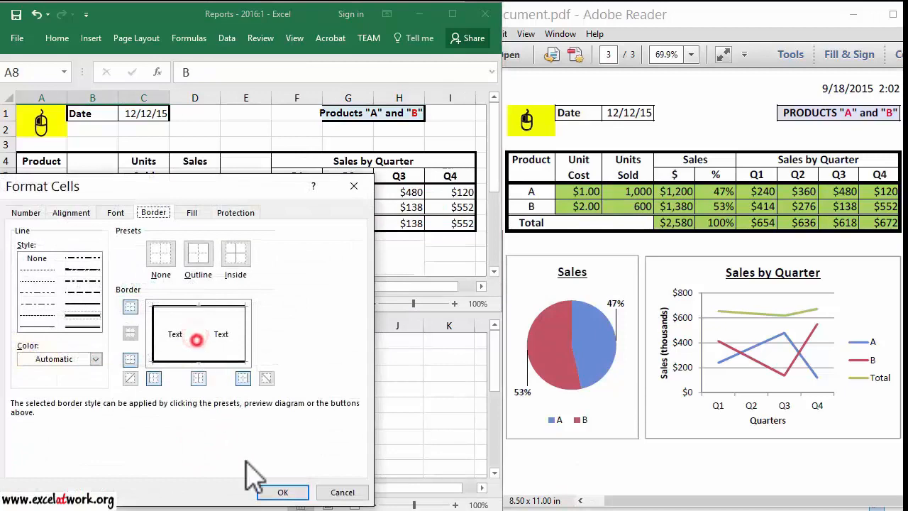
left_click(273, 491)
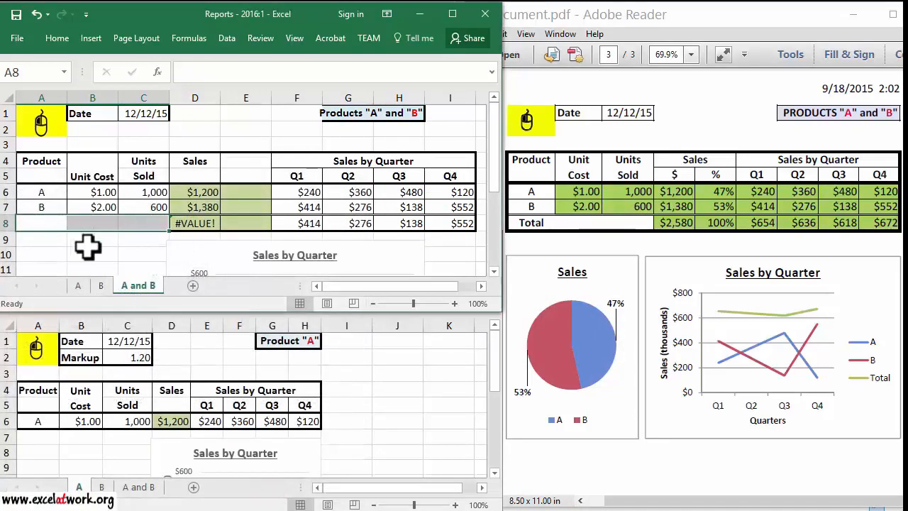
left_click(55, 222)
type("Total")
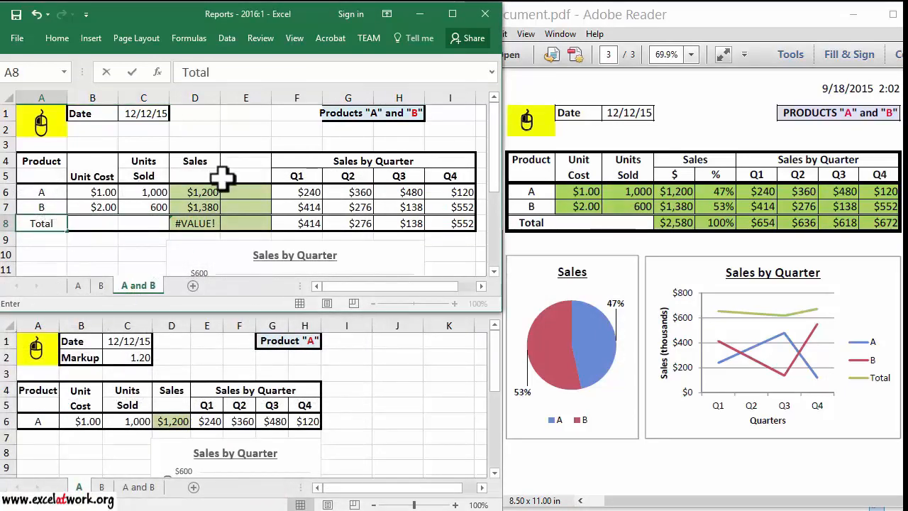
Format D4:E4 with no line between the cells, a thin bottom border and Sales centered across the selection.
left_click_drag(213, 160, 235, 159)
right_click(234, 158)
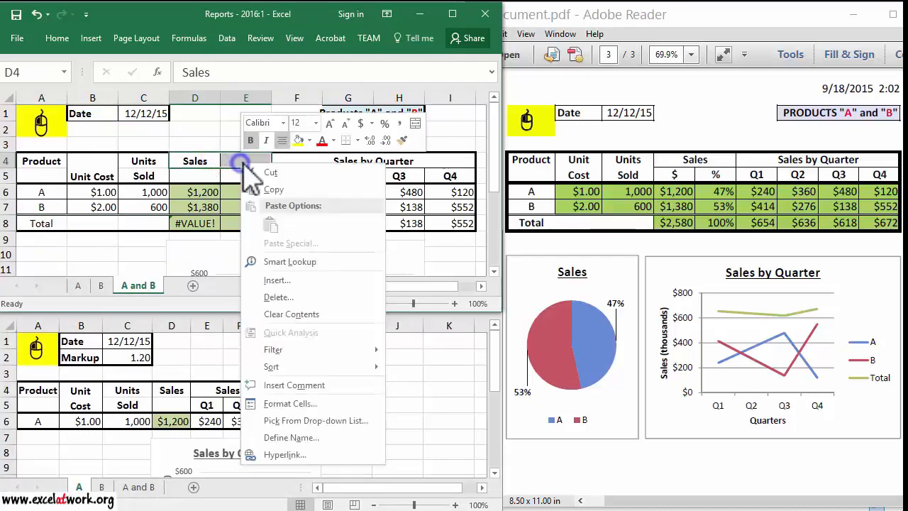
left_click(293, 399)
left_click(305, 318)
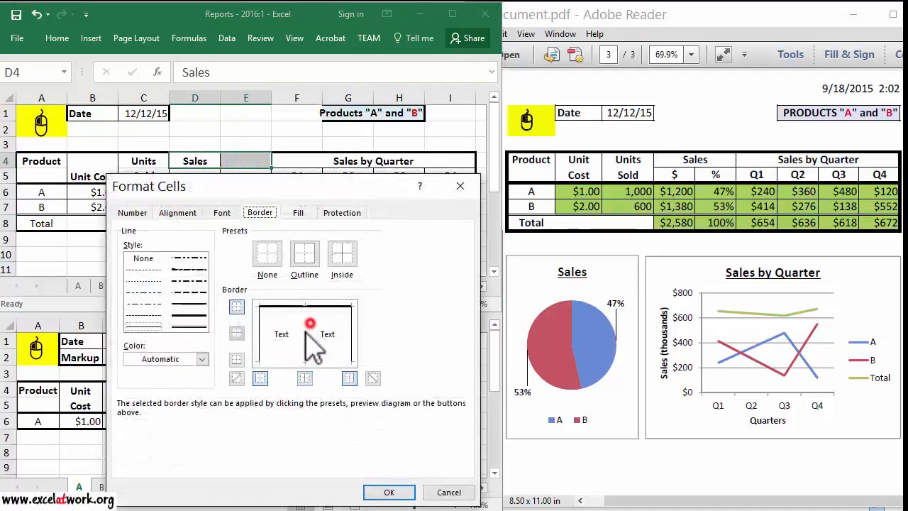
left_click(317, 365)
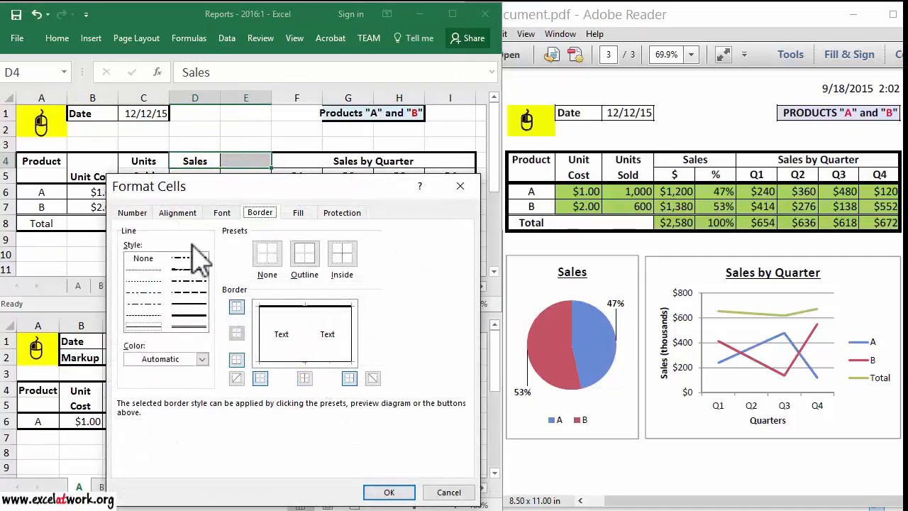
left_click(183, 212)
left_click(222, 259)
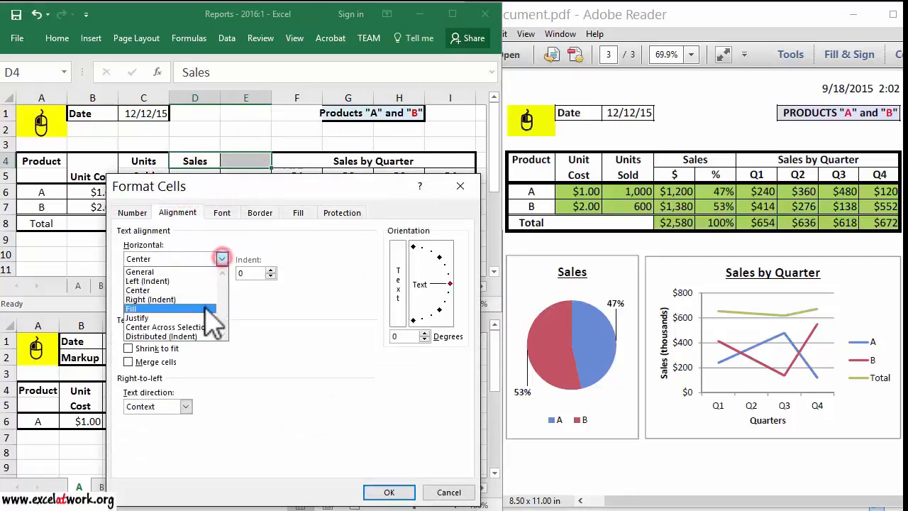
left_click(201, 324)
left_click(383, 491)
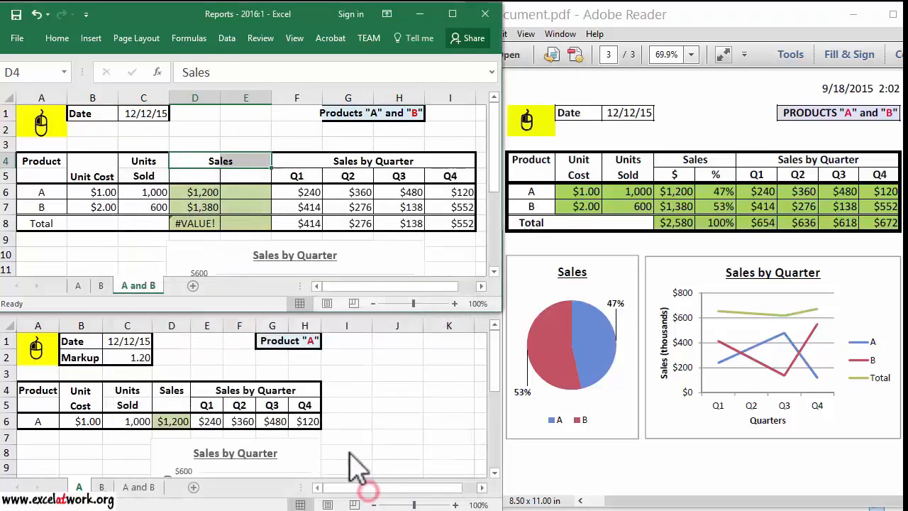
Enter the subheadings $ in D5 and % in E5 and center both.
left_click(206, 179)
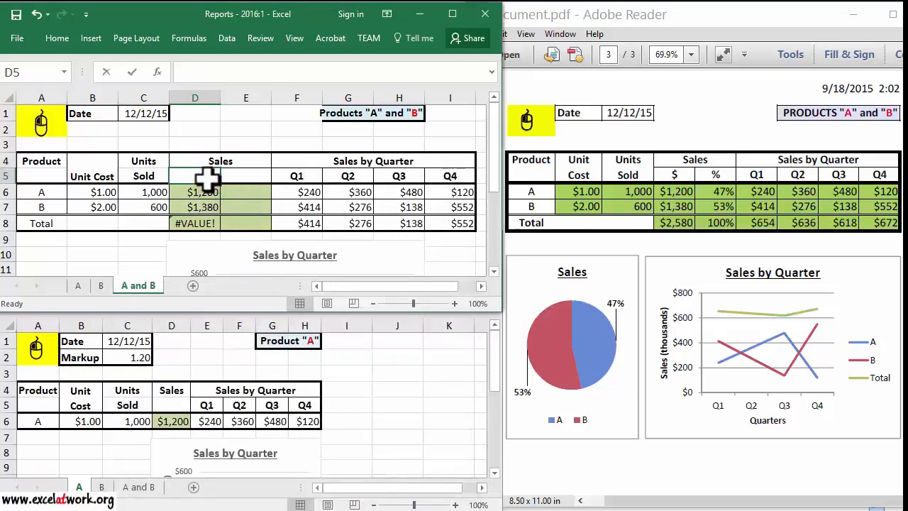
type("$")
key("Tab")
type("%")
left_click(211, 176)
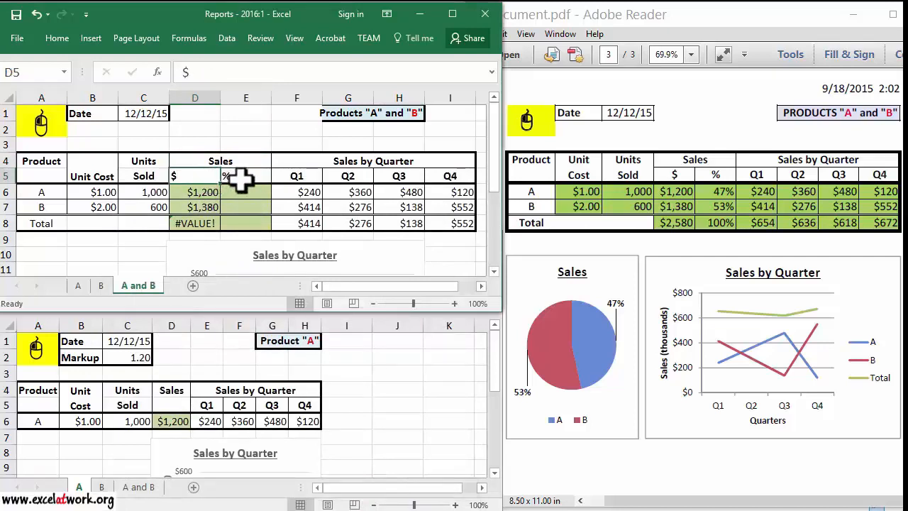
left_click_drag(242, 180, 210, 178)
left_click(57, 37)
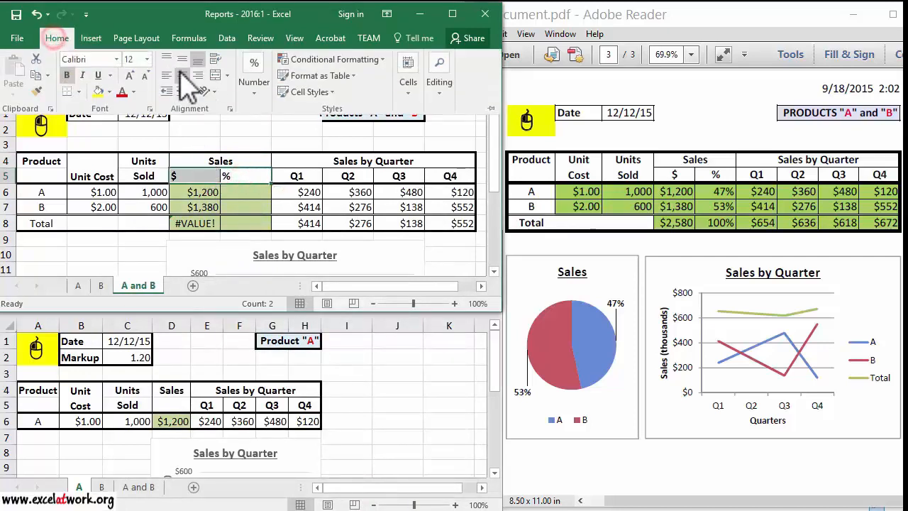
left_click(182, 76)
left_click(243, 130)
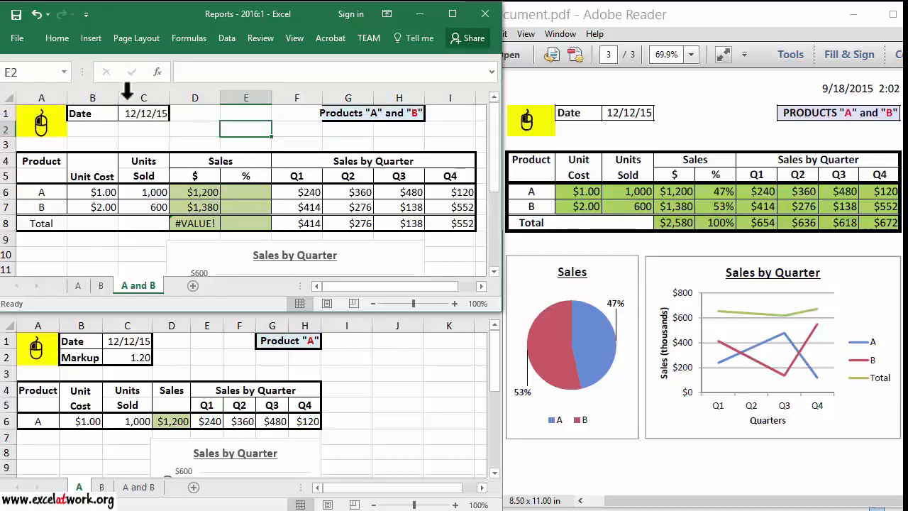
Narrow column B until the Unit Cost heading wraps onto two lines, and narrow the quarterly columns F:I equally.
left_click_drag(119, 93, 112, 103)
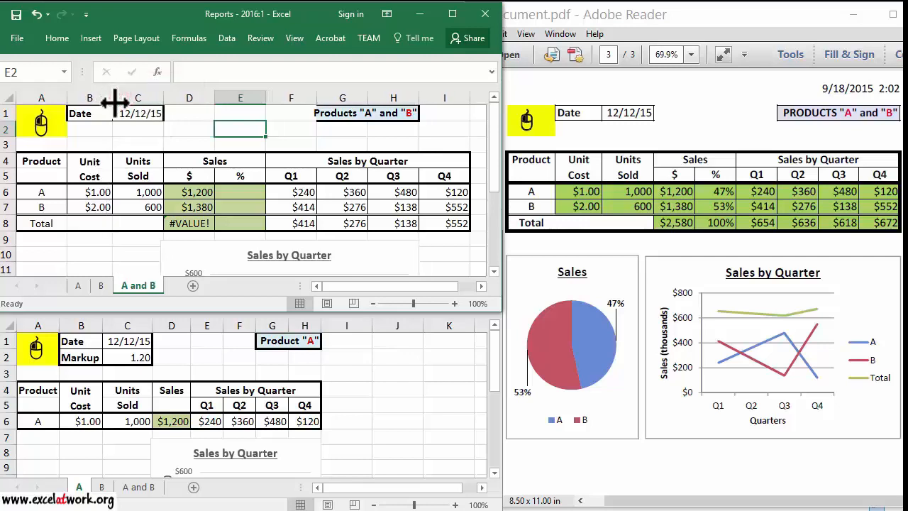
left_click(180, 134)
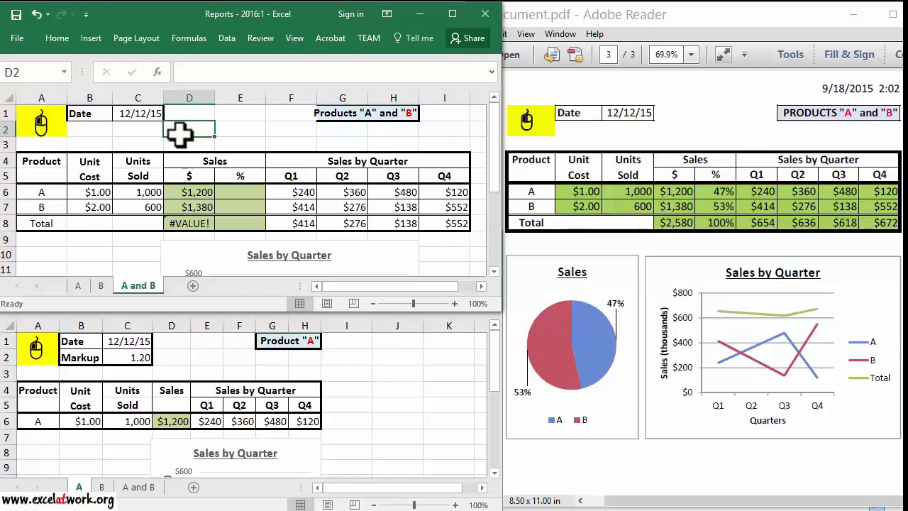
left_click_drag(434, 97, 305, 96)
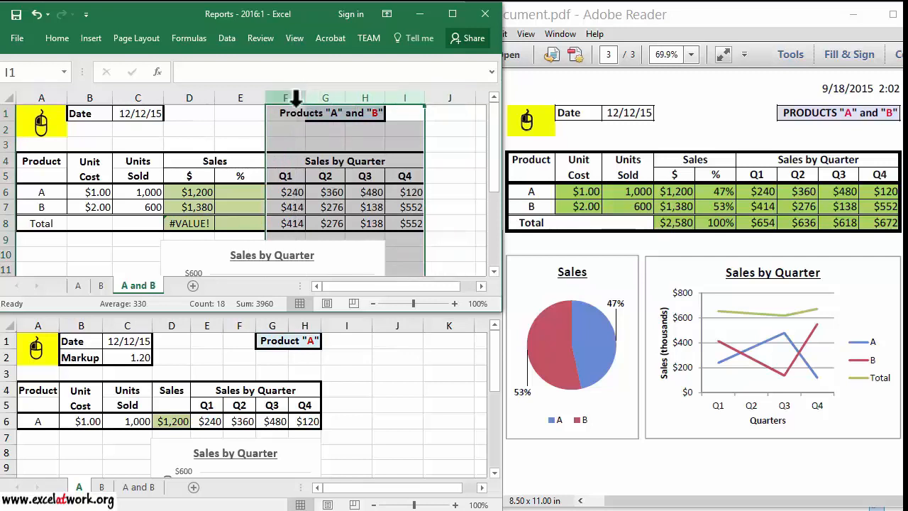
left_click(298, 146)
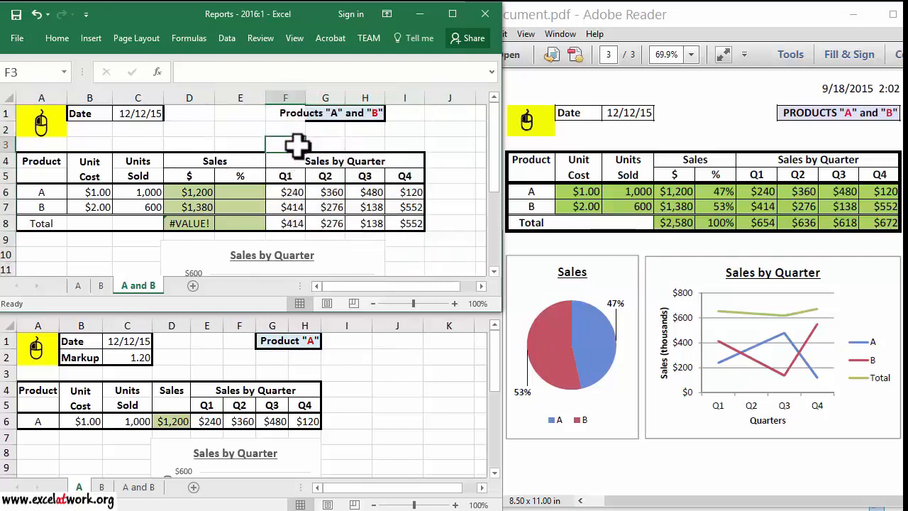
Extend the bordered title box across G1:I1, with the Products "A" and "B" text in I1.
left_click(322, 113)
left_click_drag(348, 126, 395, 129)
left_click(396, 132)
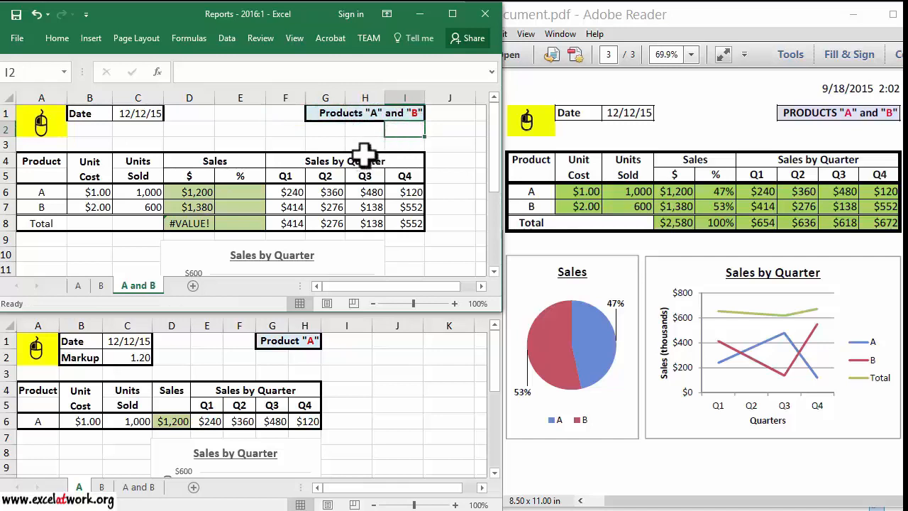
Color the letter A in the I1 title red.
left_click(395, 113)
left_click(243, 72)
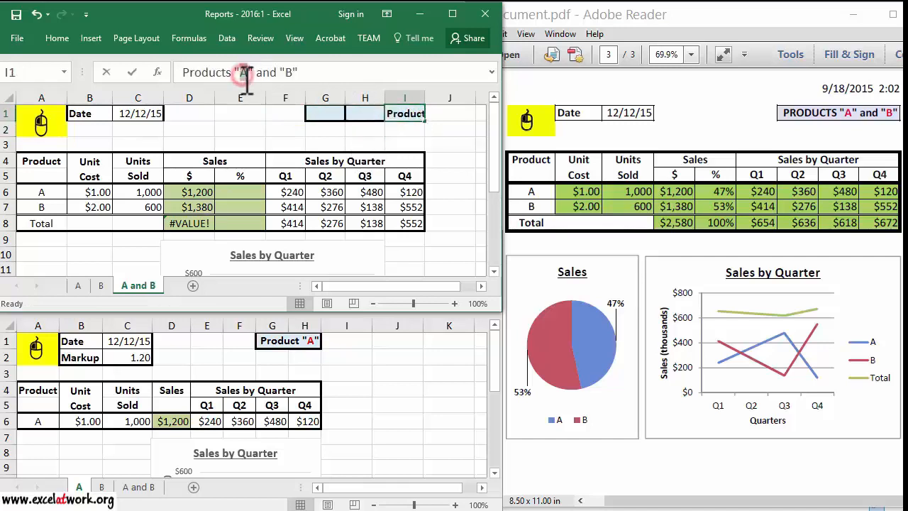
left_click(57, 38)
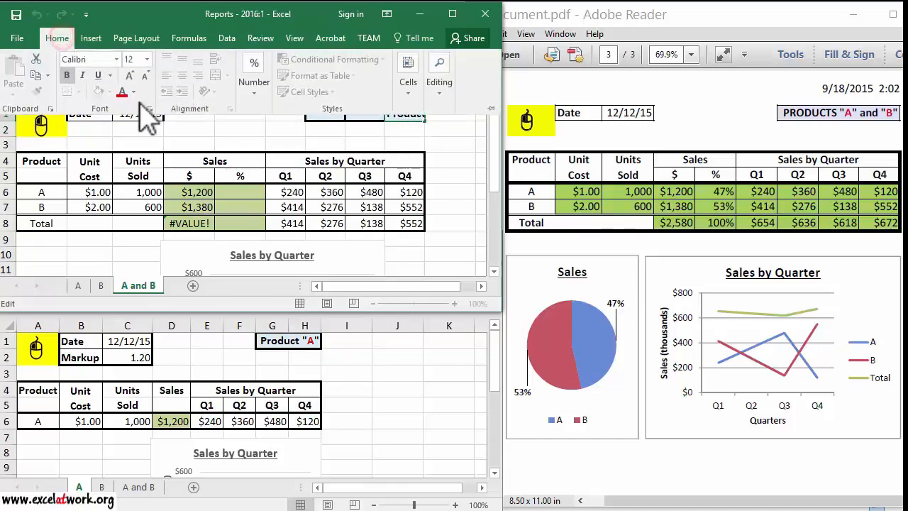
left_click(122, 93)
left_click(224, 131)
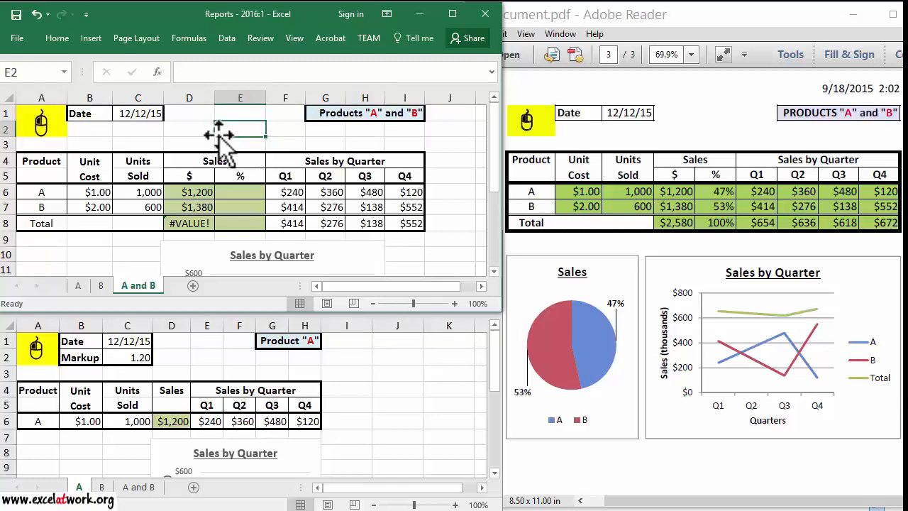
Total the dollar sales in D8 with =SUM(D6:D7).
left_click(192, 223)
type("=sum(")
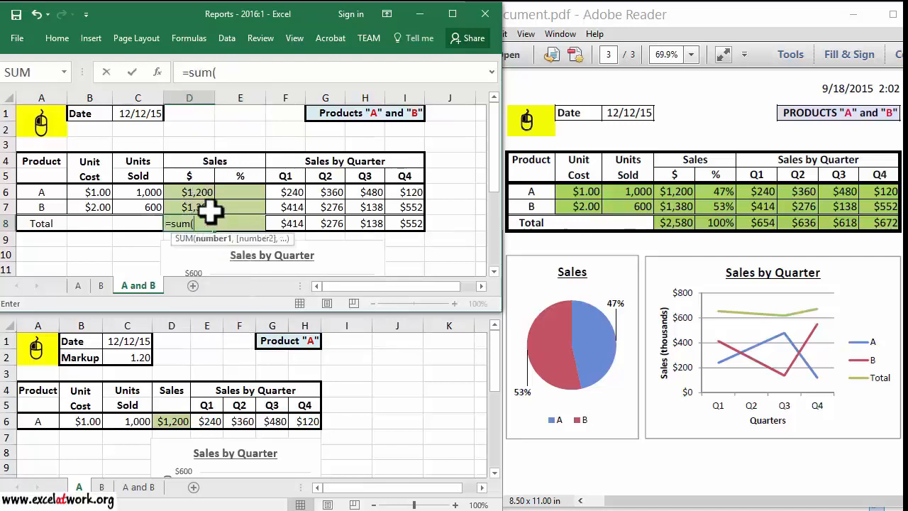
left_click_drag(206, 192, 210, 210)
key("Return")
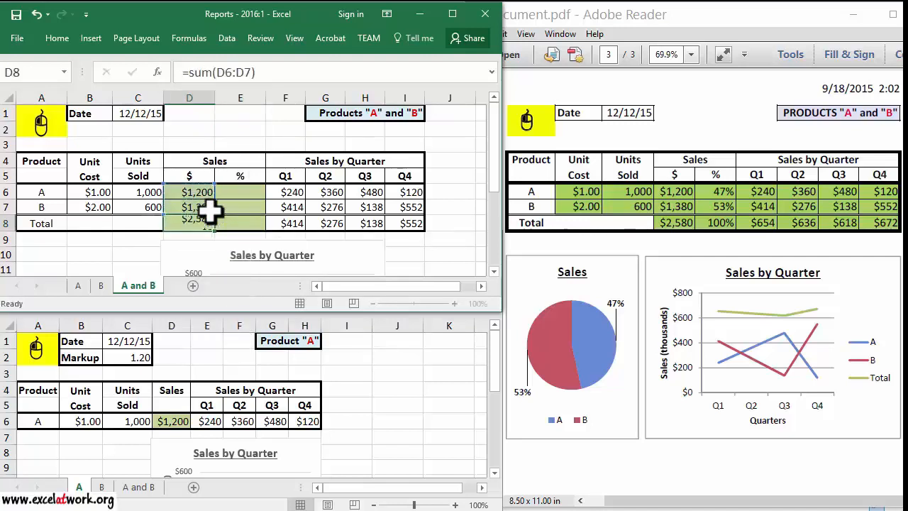
Copy the total in D8 and paste only its formula into E8:I8.
right_click(206, 223)
left_click(255, 239)
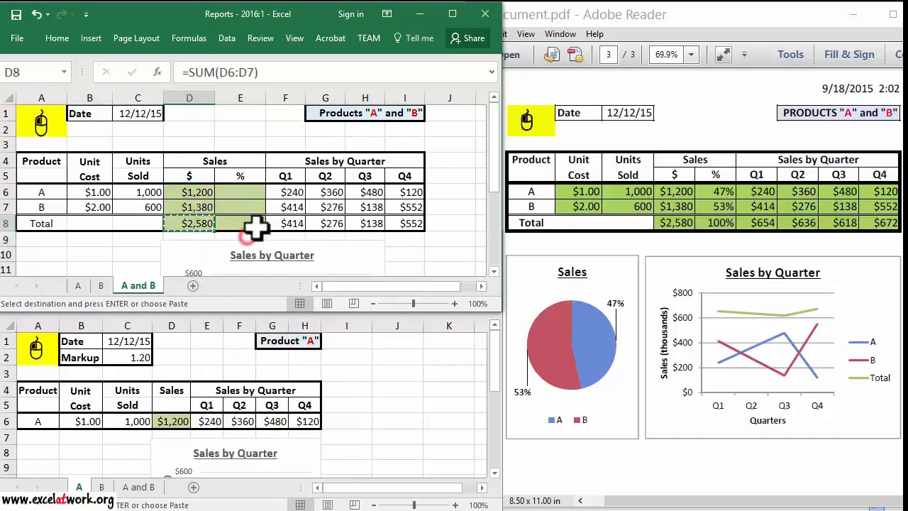
left_click_drag(251, 226, 399, 224)
right_click(402, 224)
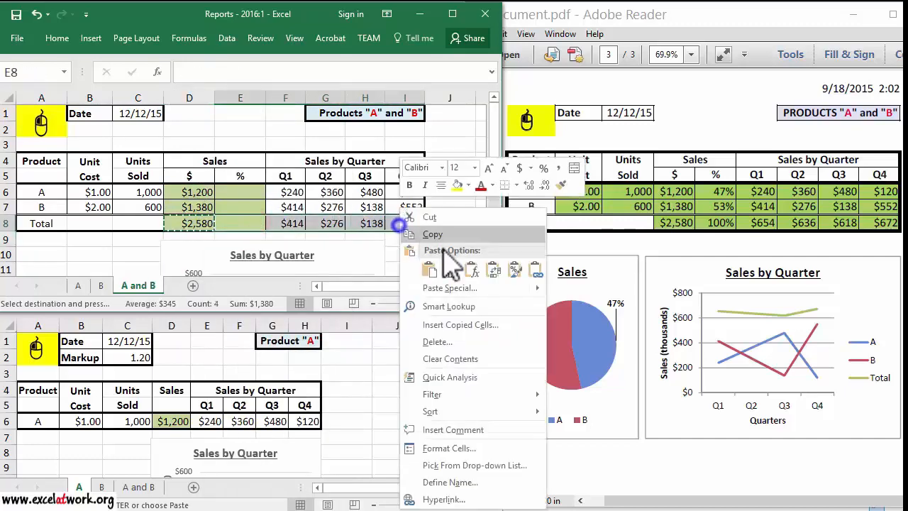
left_click(429, 291)
left_click(328, 219)
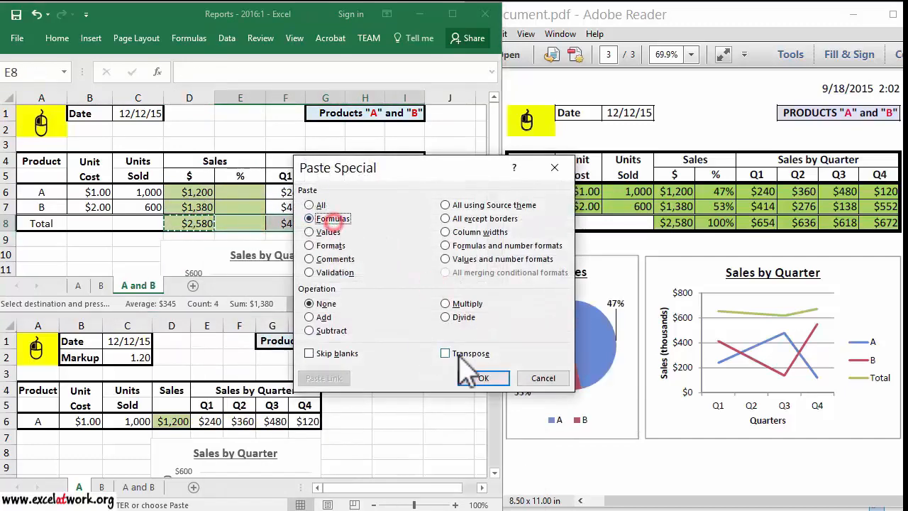
left_click(480, 376)
Calculate product A's share of total sales in E6 with =D6/$D$8.
left_click(244, 191)
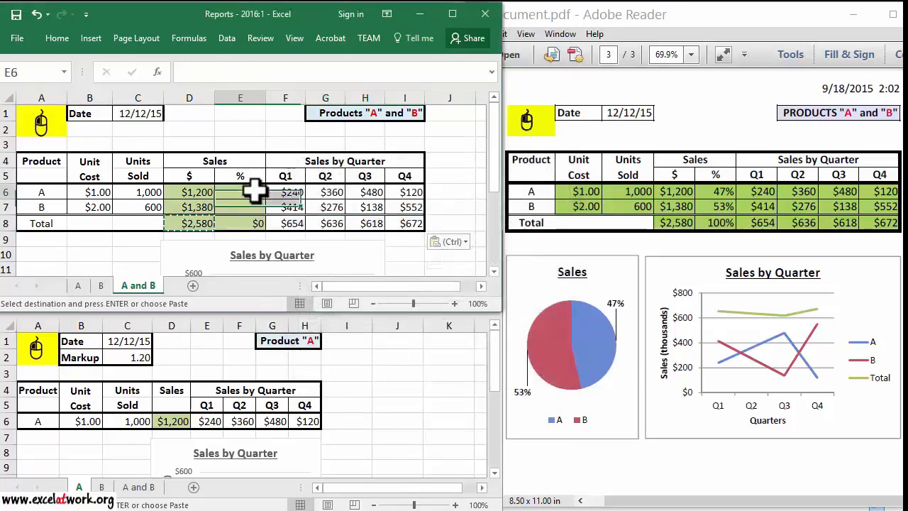
key("Escape")
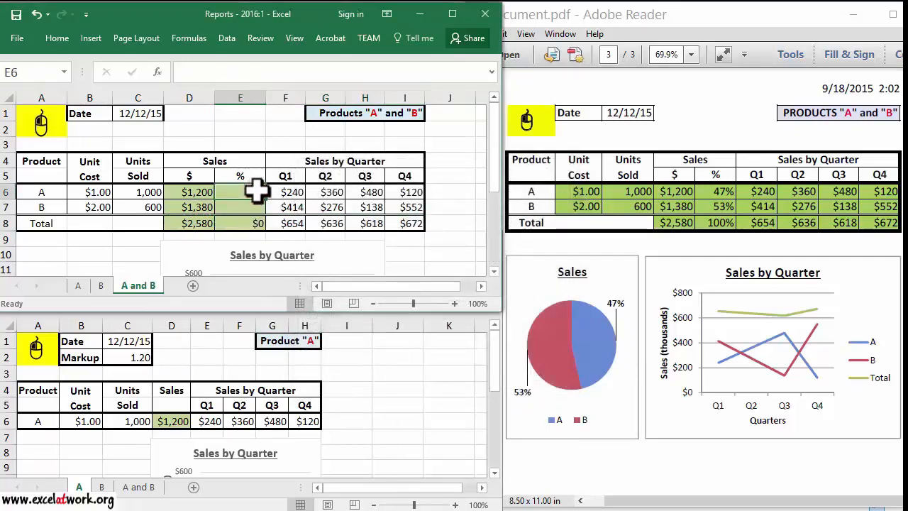
type("=")
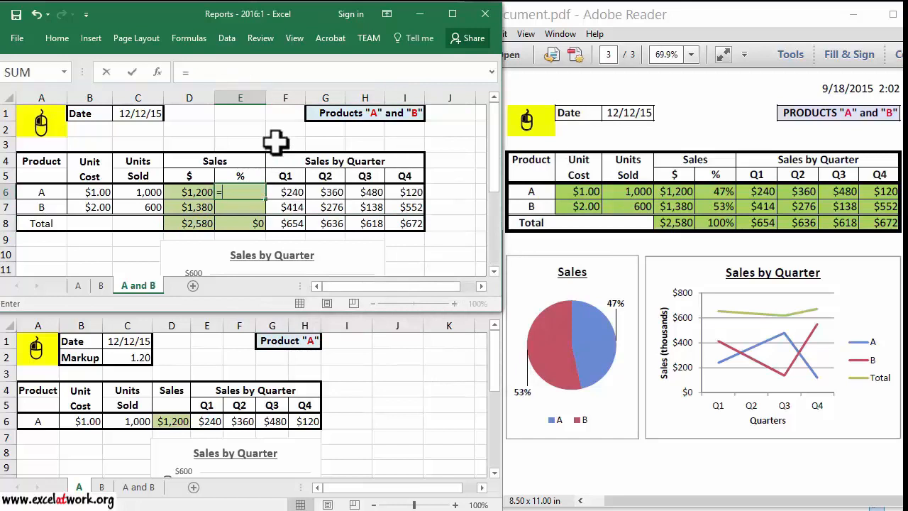
key("Left")
type("/")
key("Down")
key("Down")
key("Left")
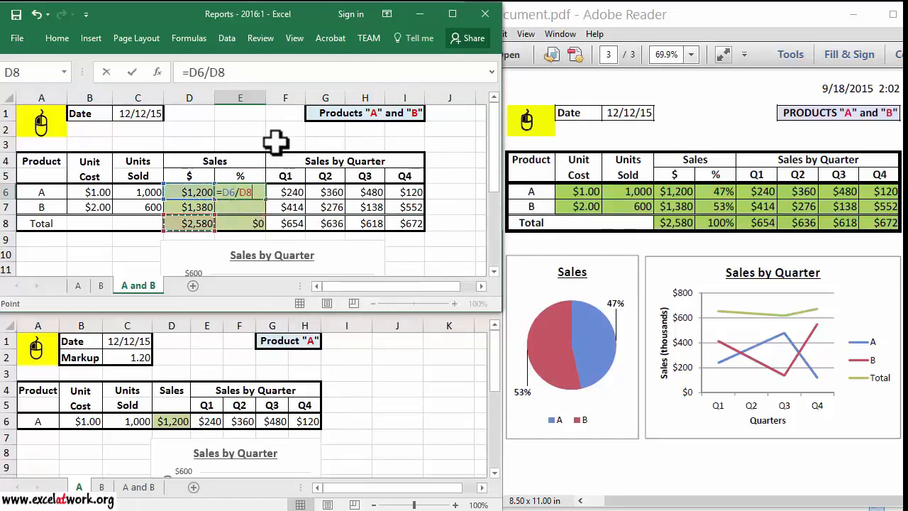
key("Return")
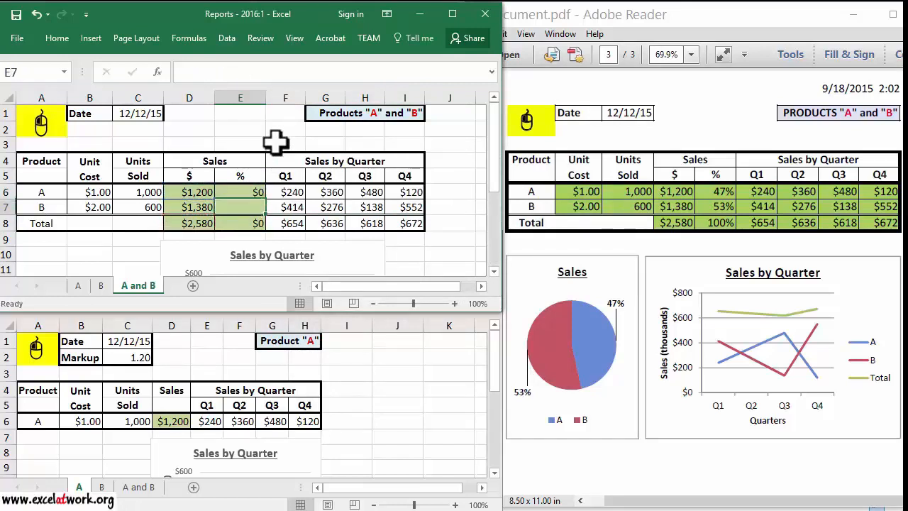
Copy E6 and paste only its formula into E7:E8.
right_click(255, 185)
left_click(273, 205)
left_click_drag(253, 206, 257, 220)
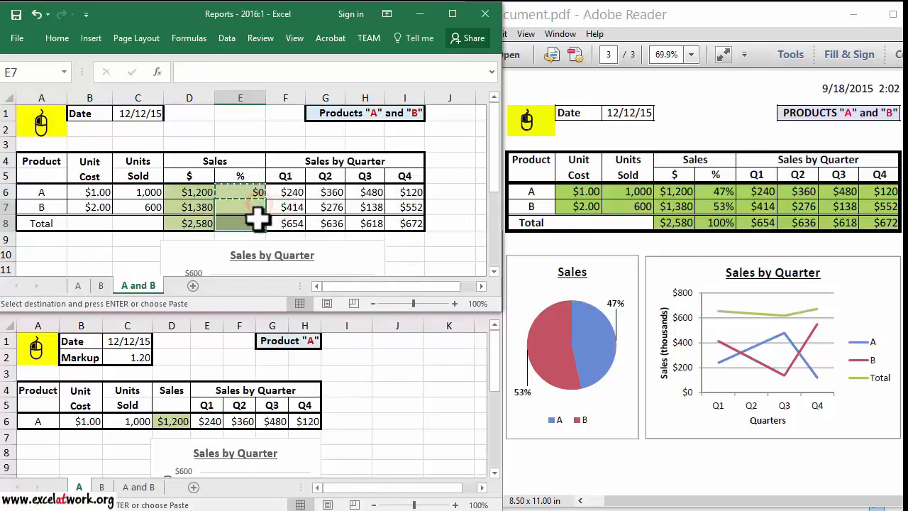
right_click(257, 220)
left_click(305, 230)
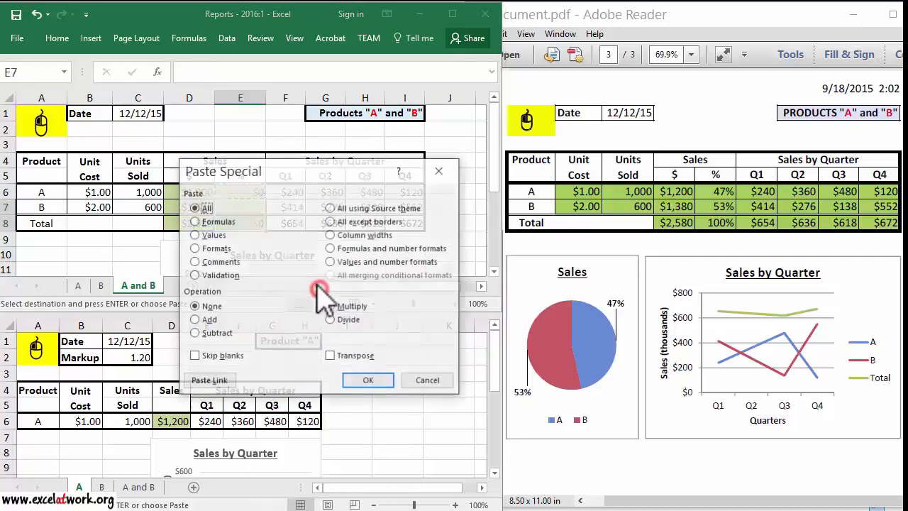
left_click(217, 221)
left_click(368, 381)
Format the sales share cells E6:E8 as Percentage with 0 decimal places.
left_click(252, 193)
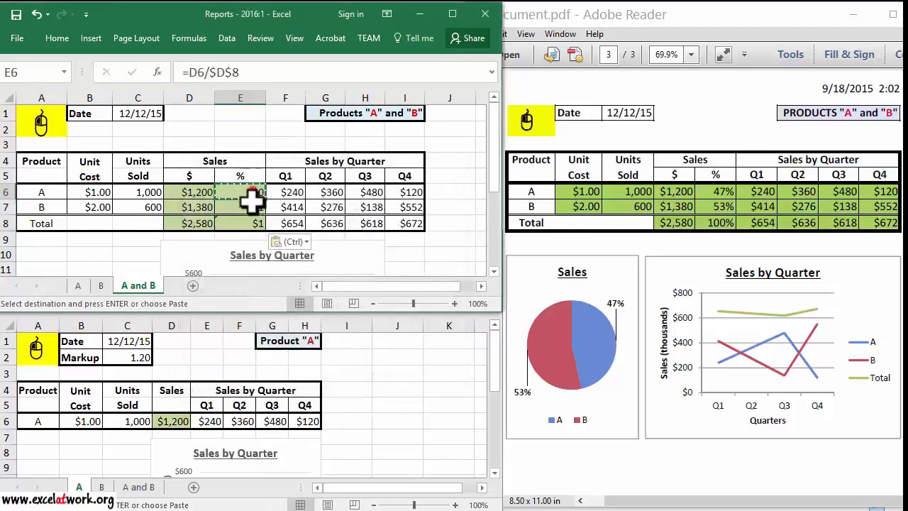
left_click_drag(251, 202, 253, 222)
right_click(257, 209)
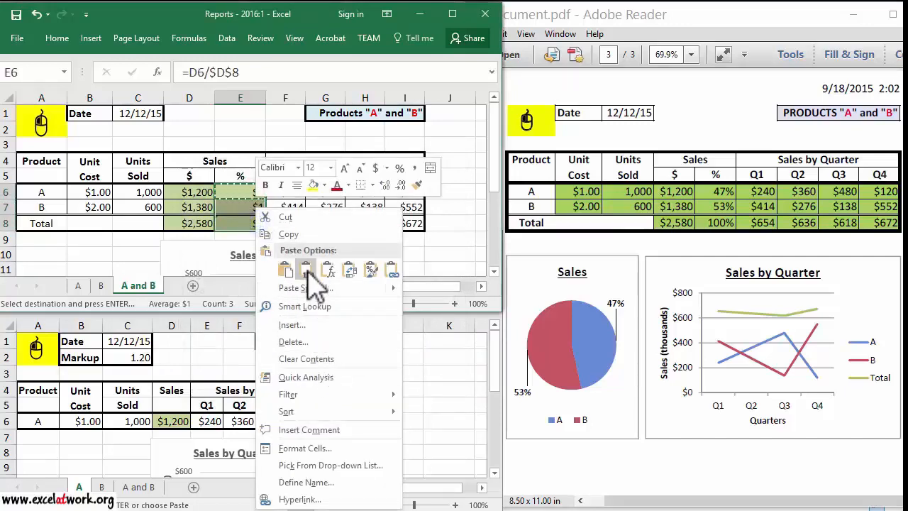
left_click(312, 448)
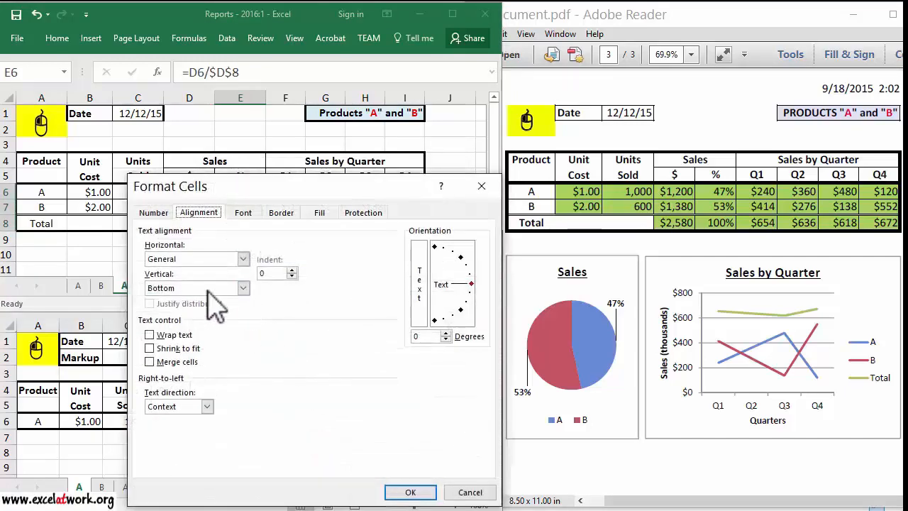
left_click(153, 212)
left_click(170, 299)
left_click(410, 492)
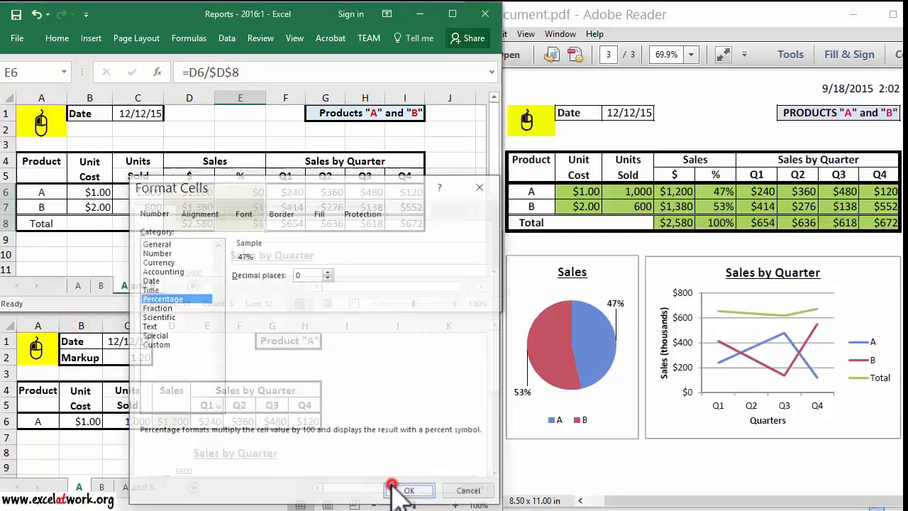
left_click(243, 245)
left_click(137, 240)
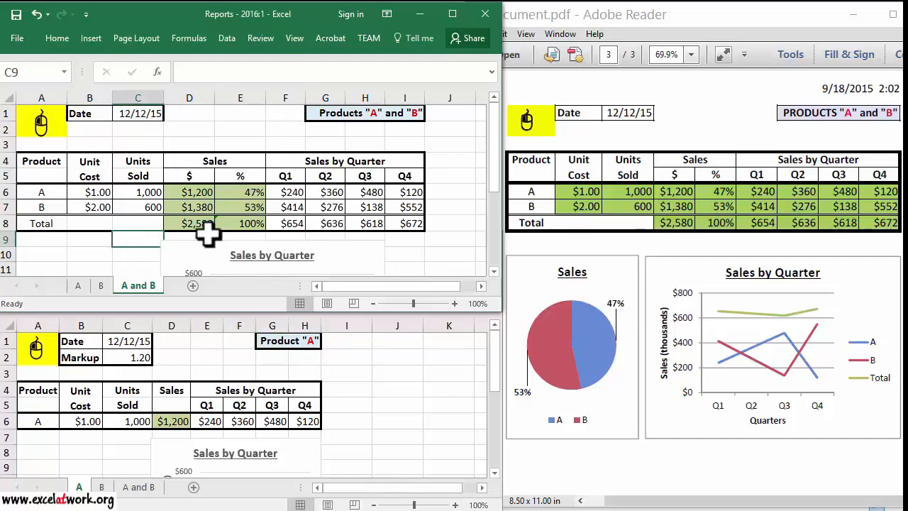
Fill the quarterly sales cells F6:I8 with the same light olive green as the Sales columns.
left_click_drag(291, 190, 405, 223)
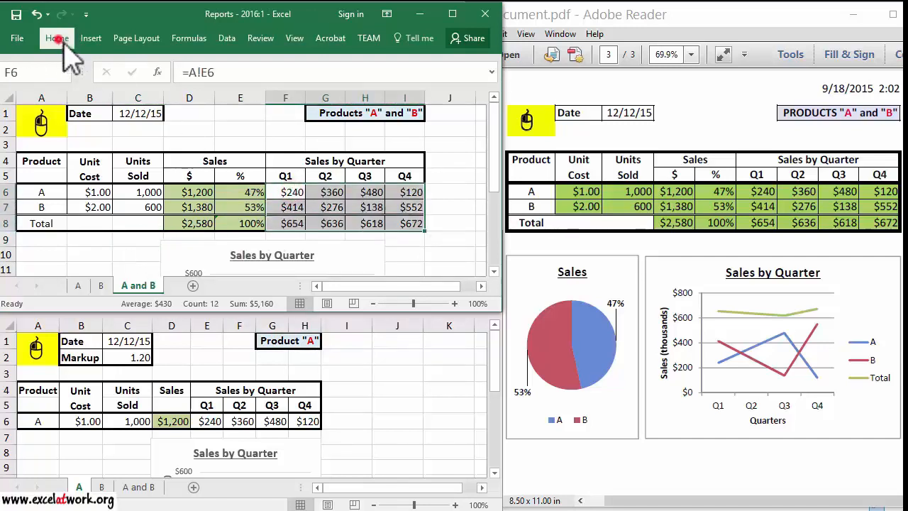
left_click(60, 38)
left_click(110, 92)
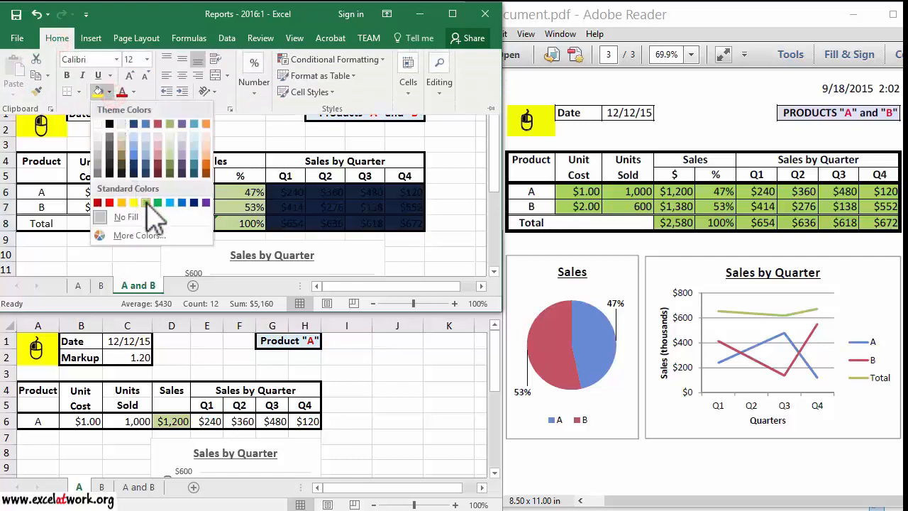
left_click(170, 158)
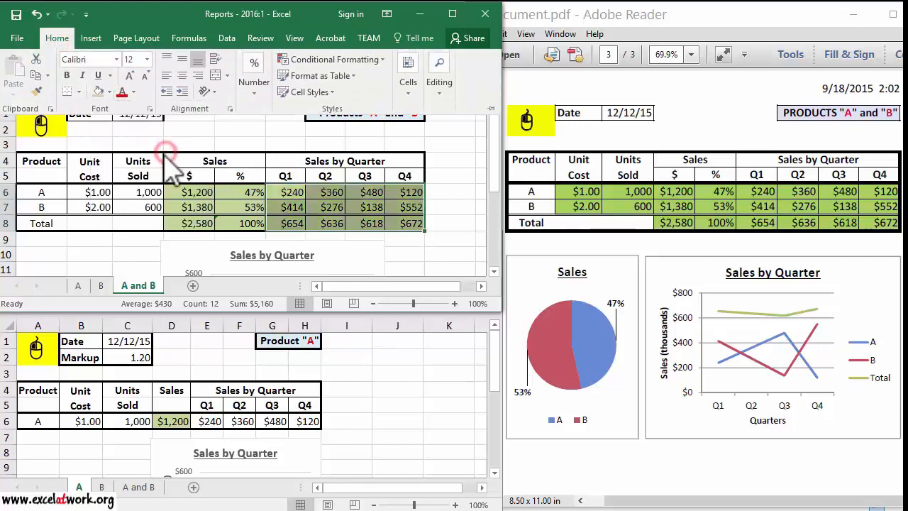
left_click(114, 202)
Apply the same light olive green fill to the unit cost and units sold cells B6:C7.
left_click_drag(139, 191, 91, 206)
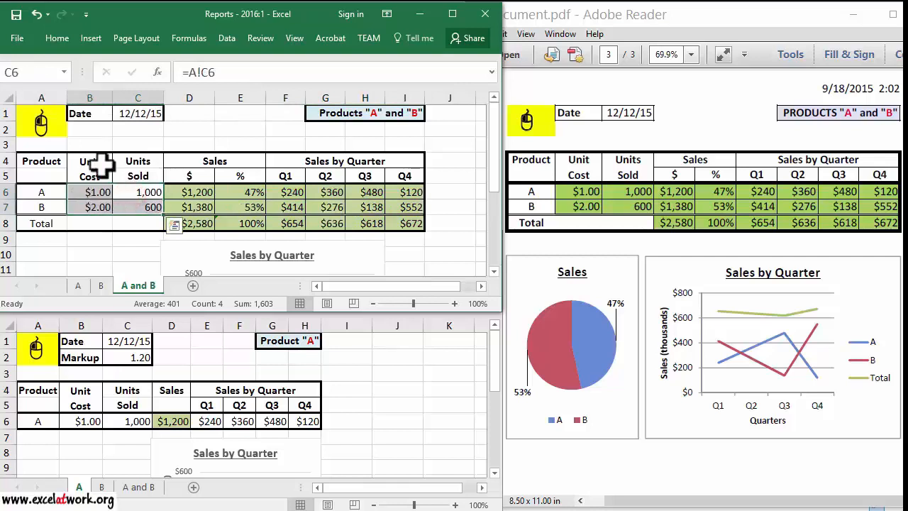
left_click(62, 38)
left_click(98, 91)
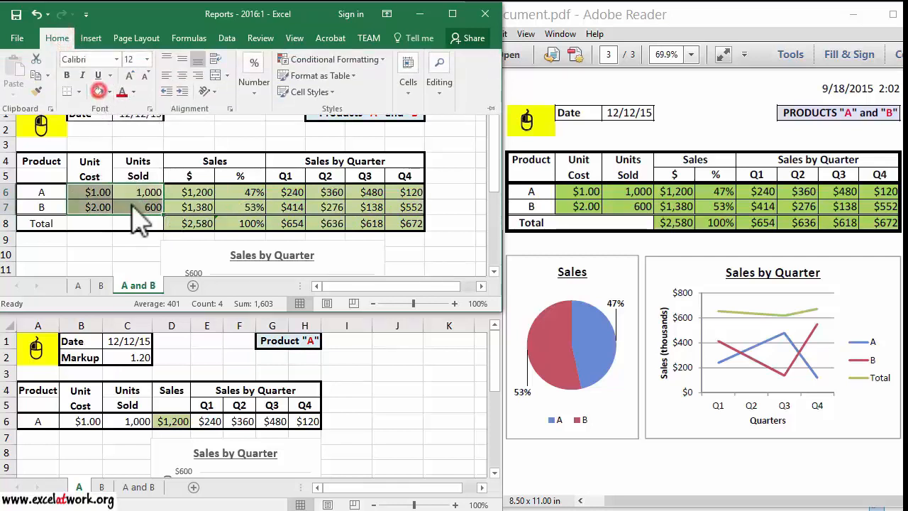
left_click(136, 203)
left_click(136, 202)
left_click(192, 129)
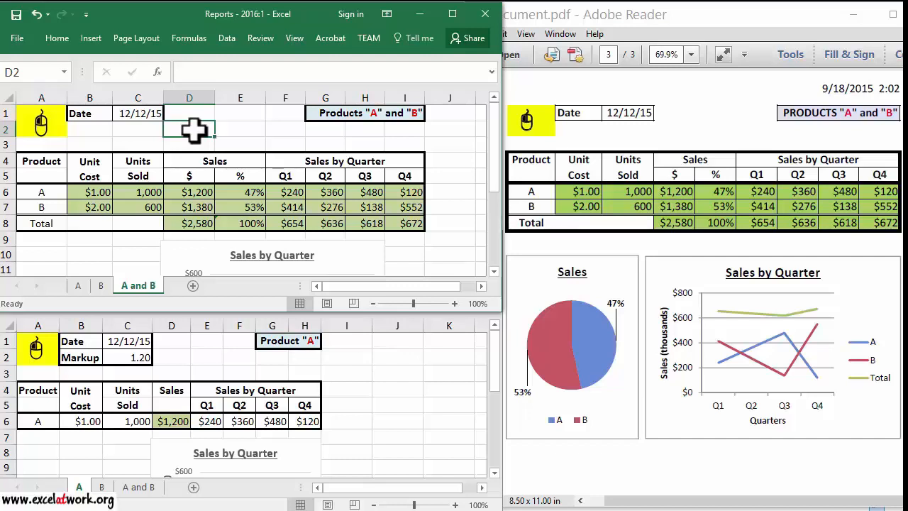
Close the second workbook window, Reports - 2016:2, and extend the remaining workbook window to full screen height.
left_click(390, 357)
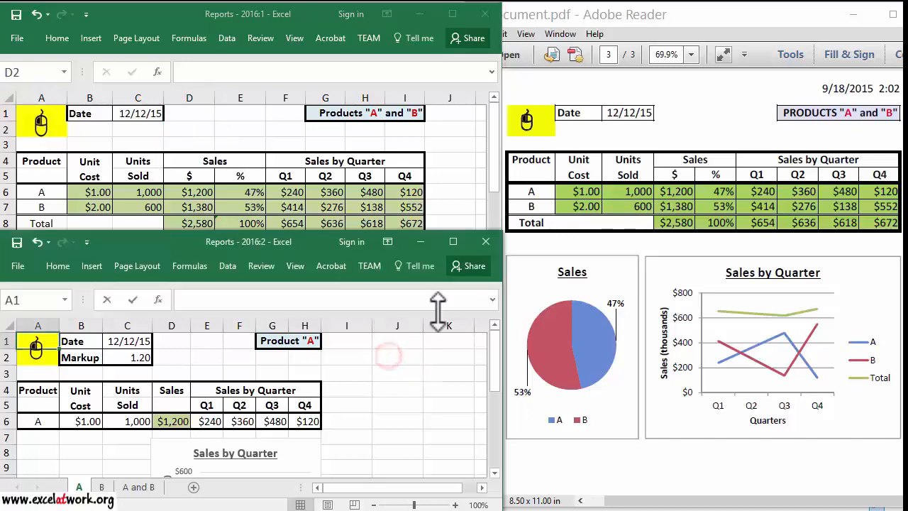
left_click(486, 242)
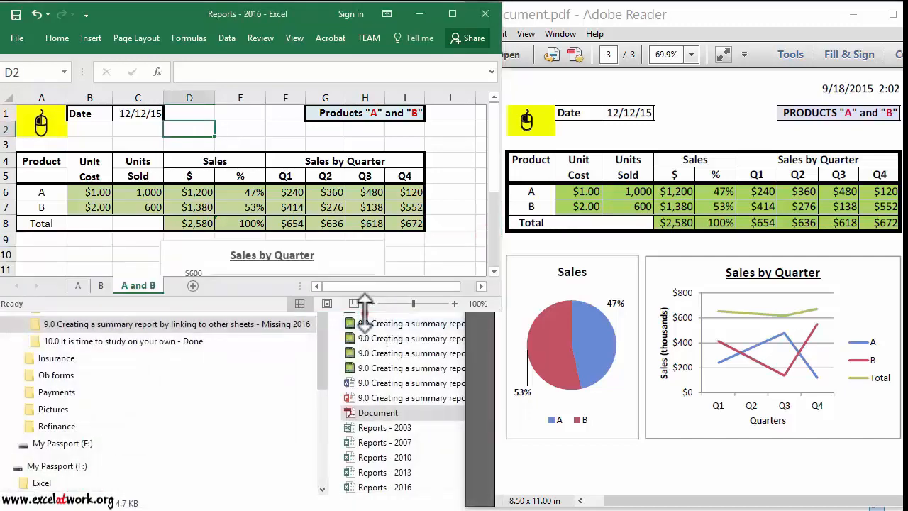
left_click_drag(365, 315, 373, 509)
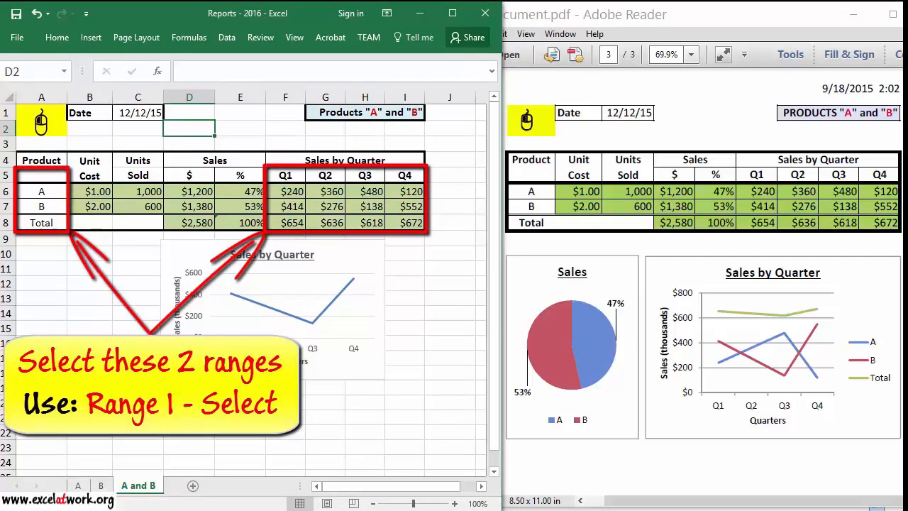
Align the Sales by Quarter chart's edge with column I and set its data range to A5:A8 and F5:I8 on sheet A and B.
left_click_drag(376, 269, 406, 273)
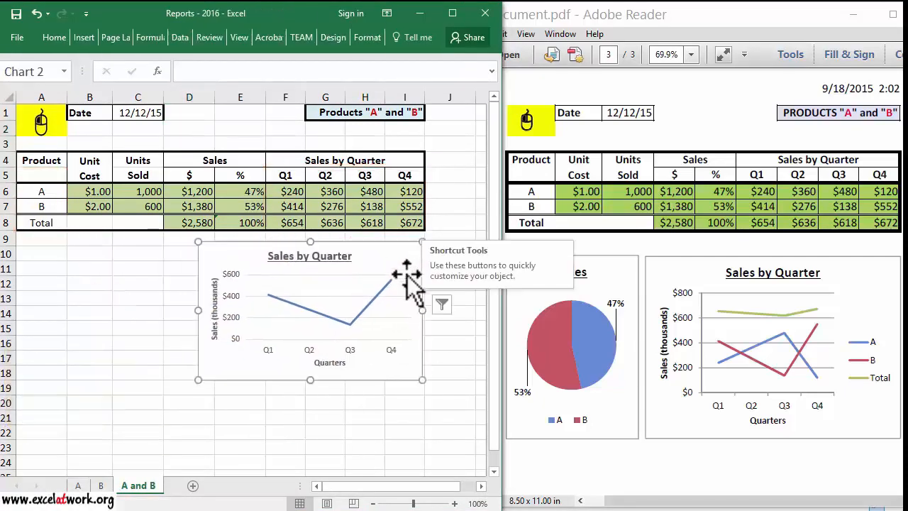
right_click(404, 291)
left_click(457, 364)
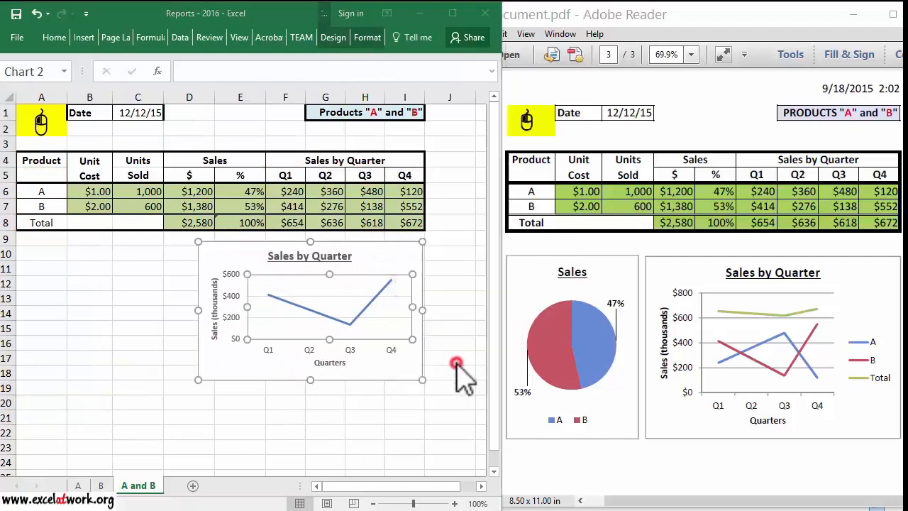
left_click(135, 488)
left_click_drag(291, 177, 388, 227)
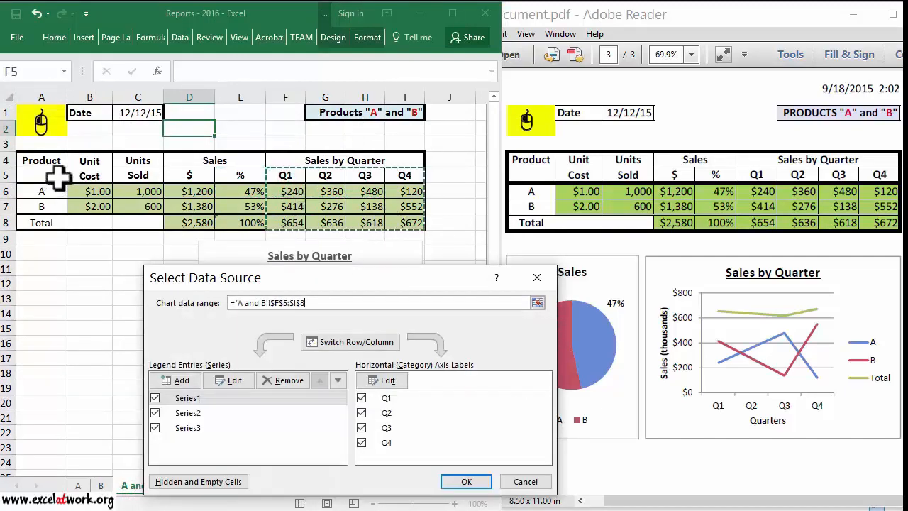
left_click_drag(58, 177, 61, 224, "ctrl")
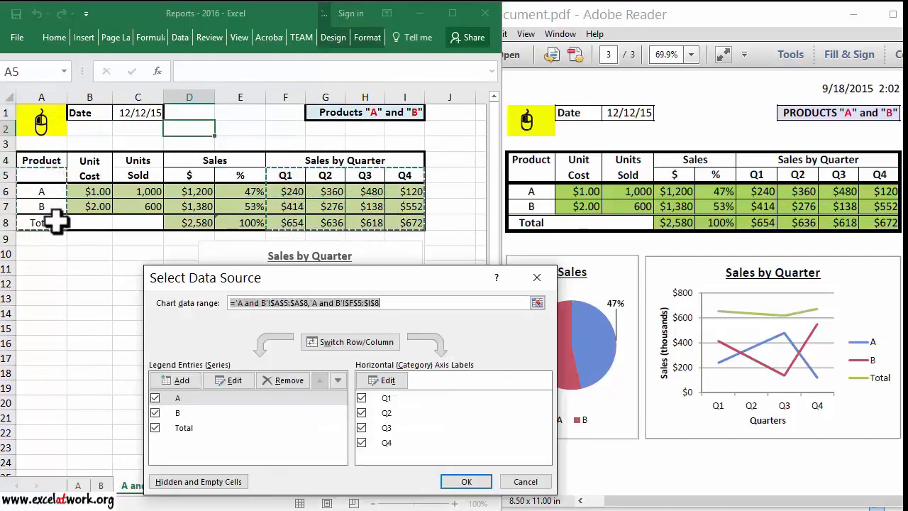
left_click(465, 482)
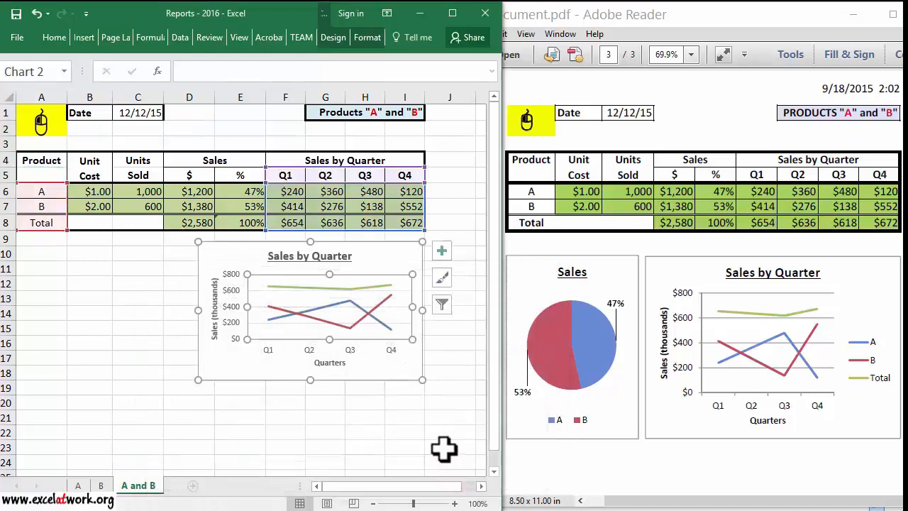
Stretch the Sales by Quarter chart down to the end of row 21 and add a legend on its right side.
left_click_drag(311, 382, 305, 424)
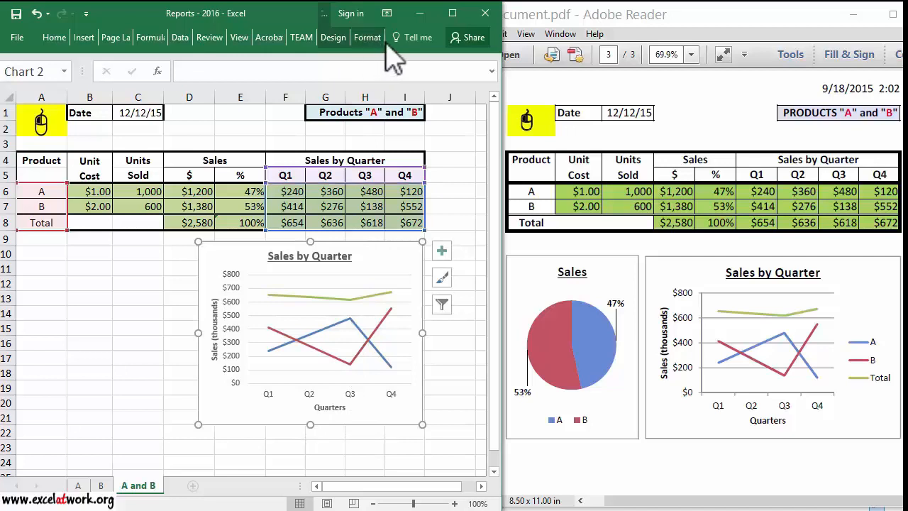
left_click(335, 40)
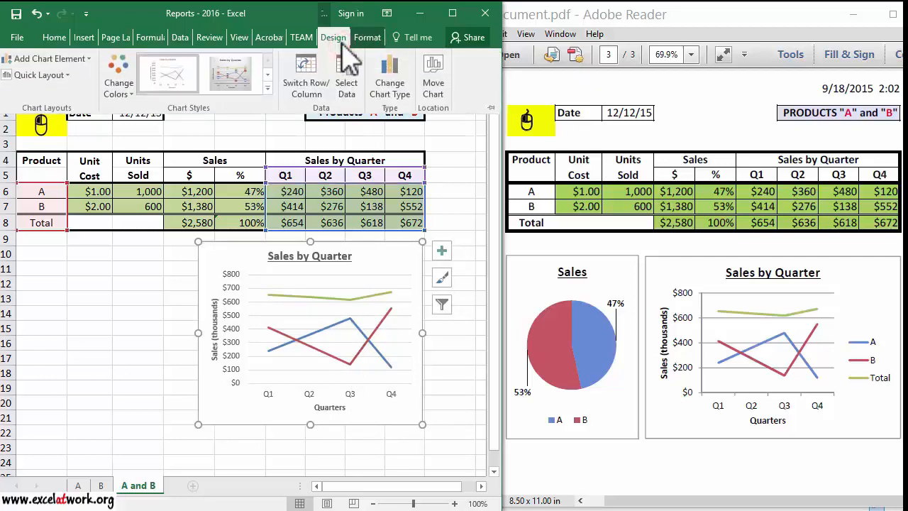
left_click(48, 59)
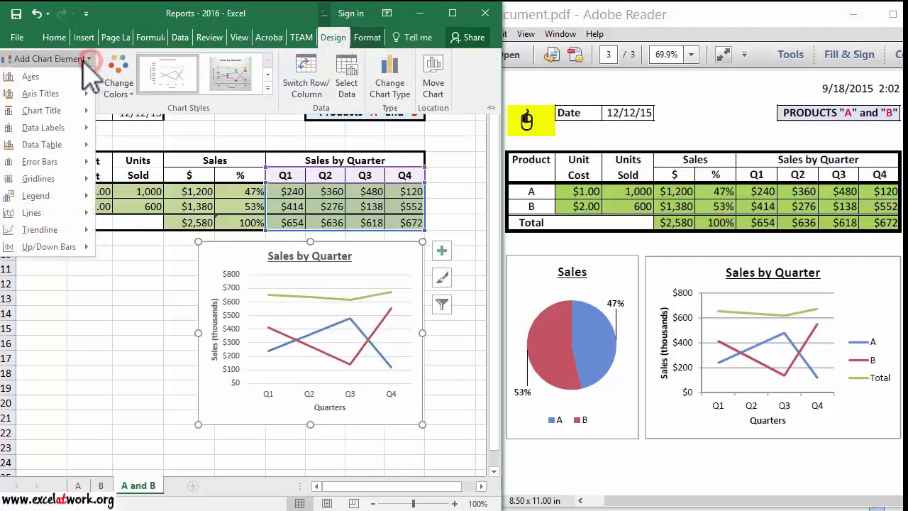
mouse_move(60, 197)
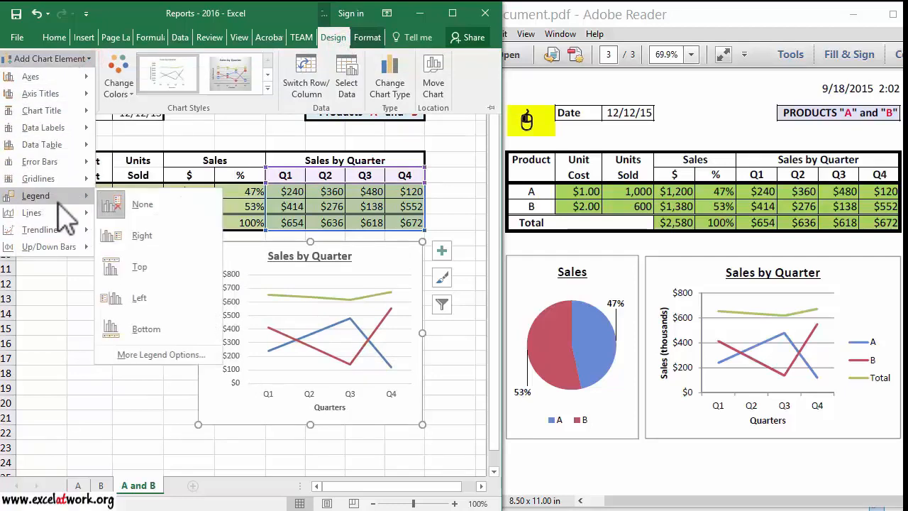
left_click(175, 245)
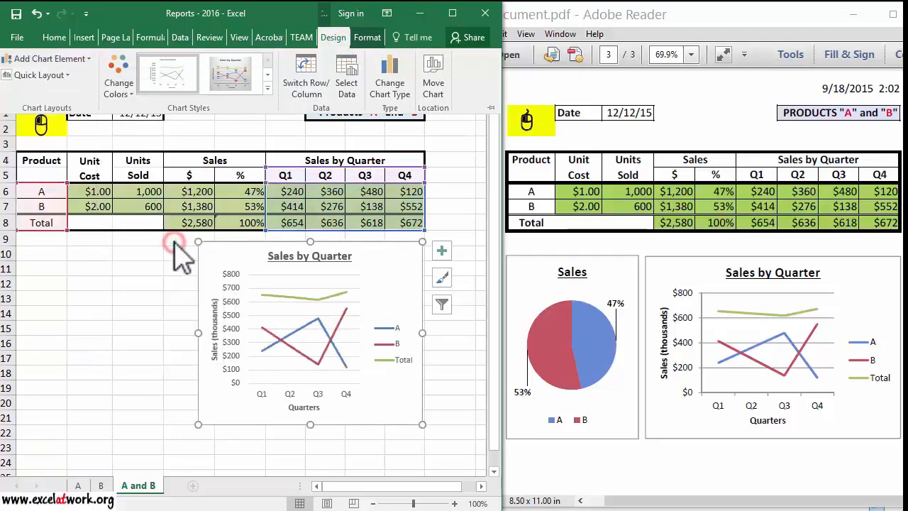
left_click(152, 311)
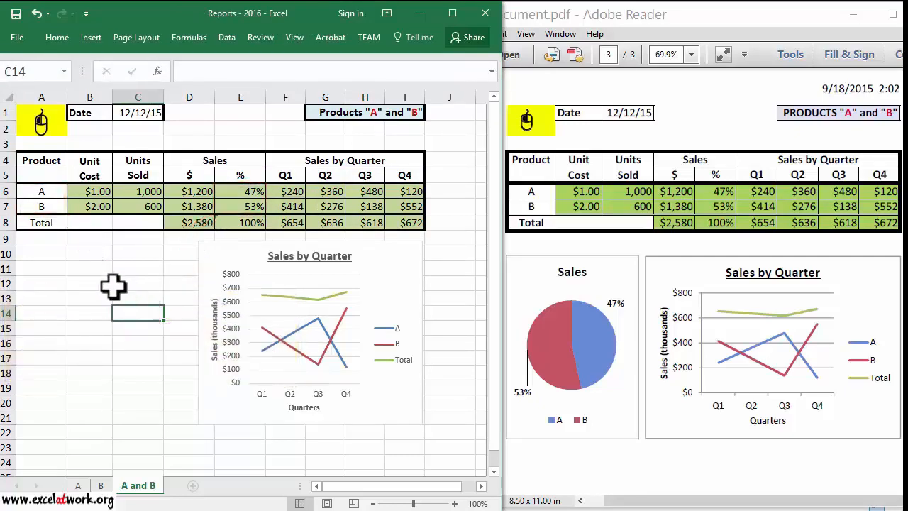
Insert a 2-D pie chart from A6:A7 and E6:E7, then fit it beside the line chart, ending at row 21.
left_click(63, 255)
left_click_drag(43, 190, 36, 206)
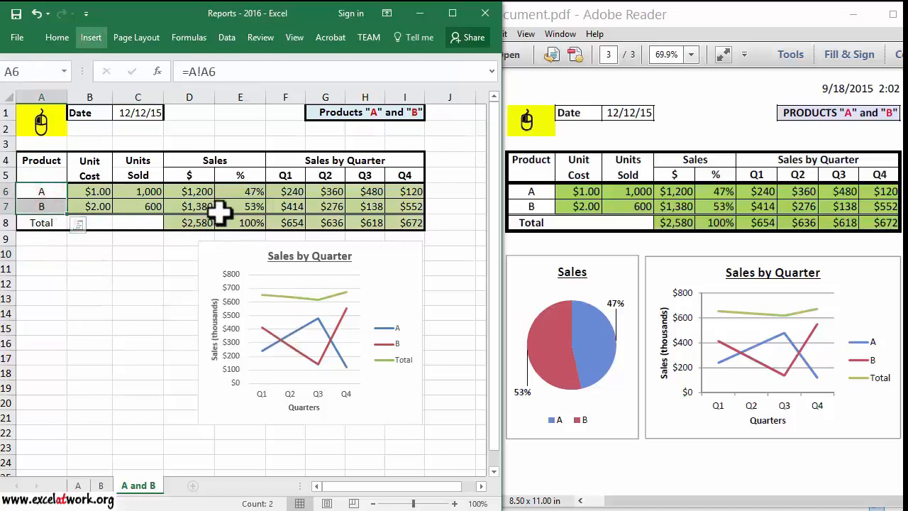
left_click(243, 193, "ctrl")
left_click_drag(247, 204, 247, 205)
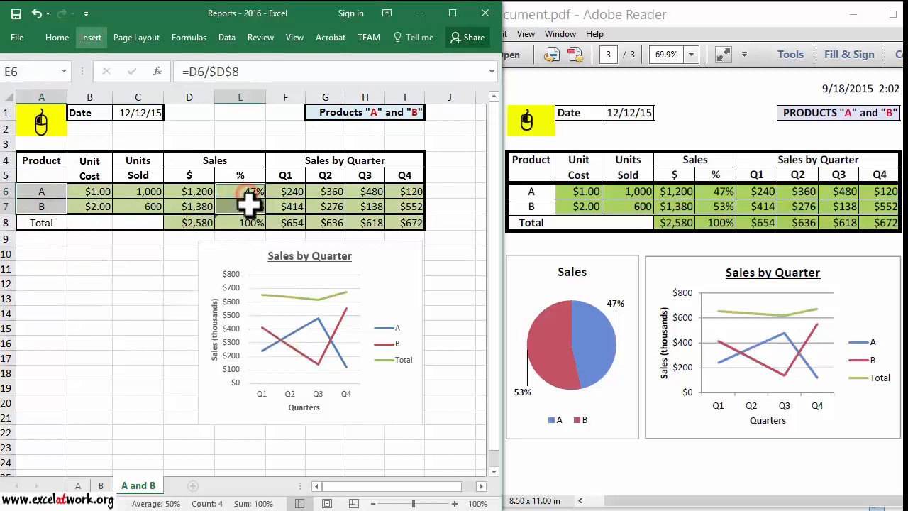
left_click(96, 37)
left_click(182, 92)
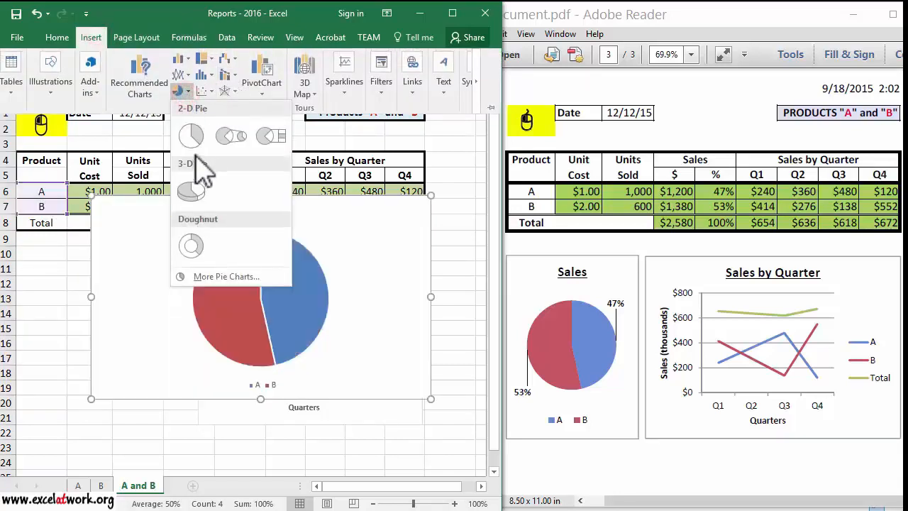
left_click(192, 135)
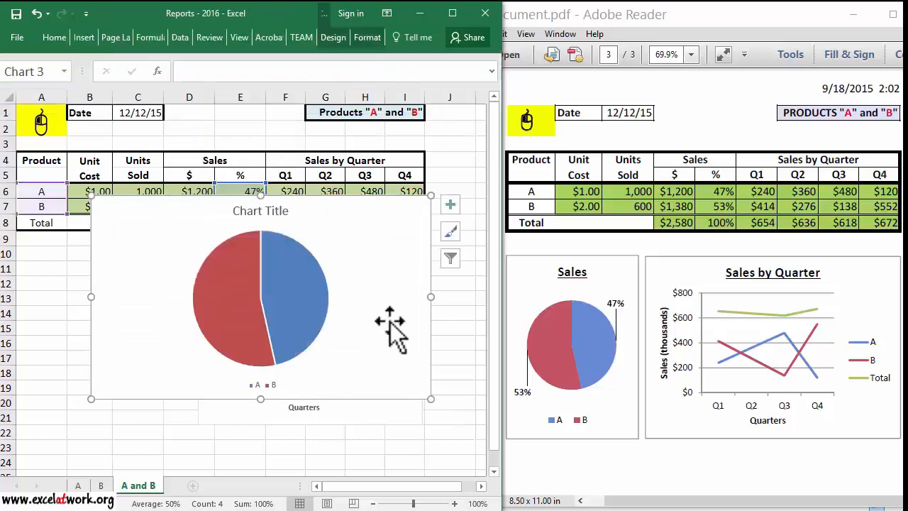
left_click_drag(388, 318, 295, 363)
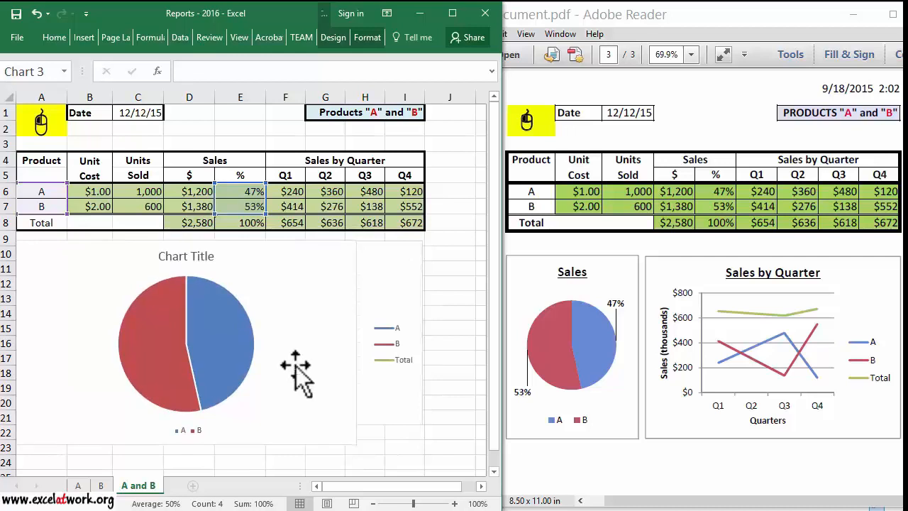
left_click_drag(356, 444, 194, 424)
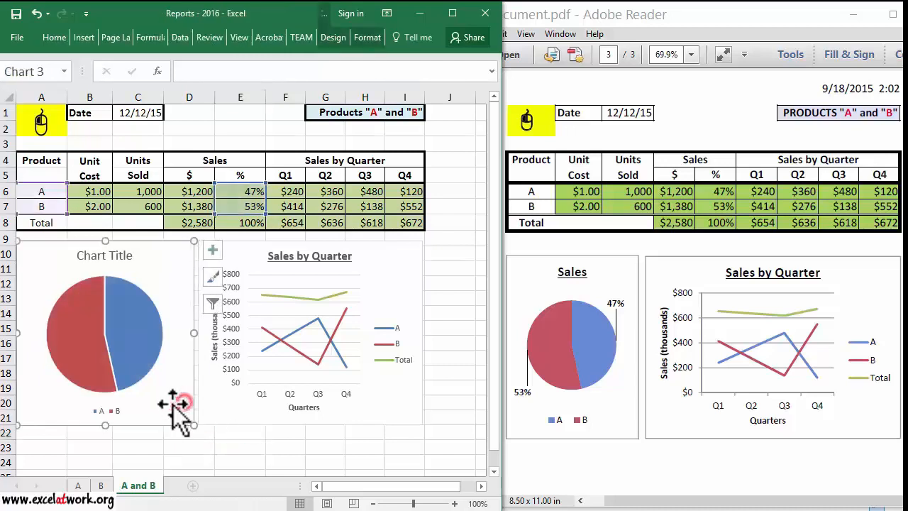
Set the pie chart legend's font size to 12.
left_click(107, 410)
right_click(110, 413)
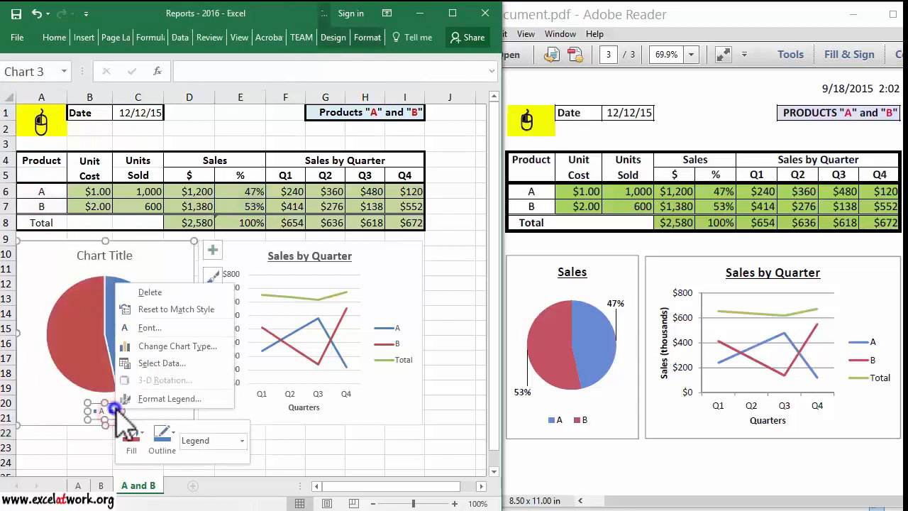
left_click(169, 328)
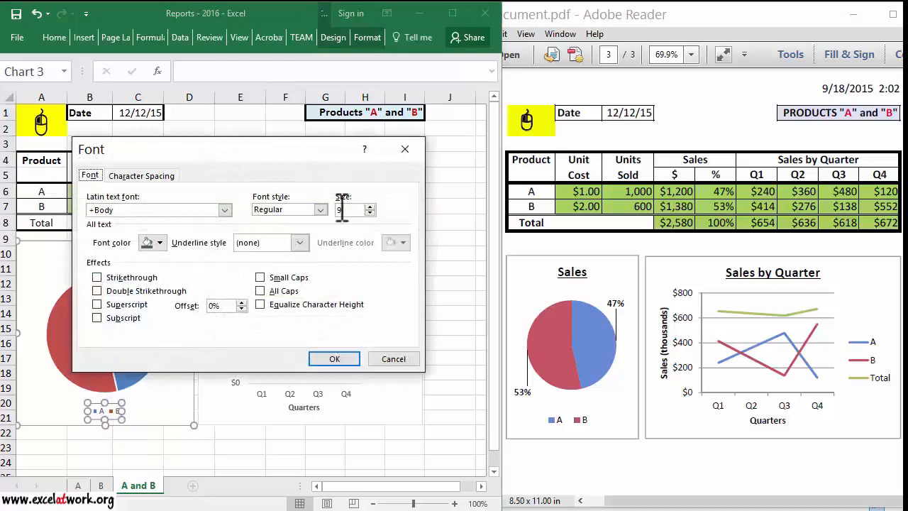
double_click(342, 210)
type("12")
left_click(324, 359)
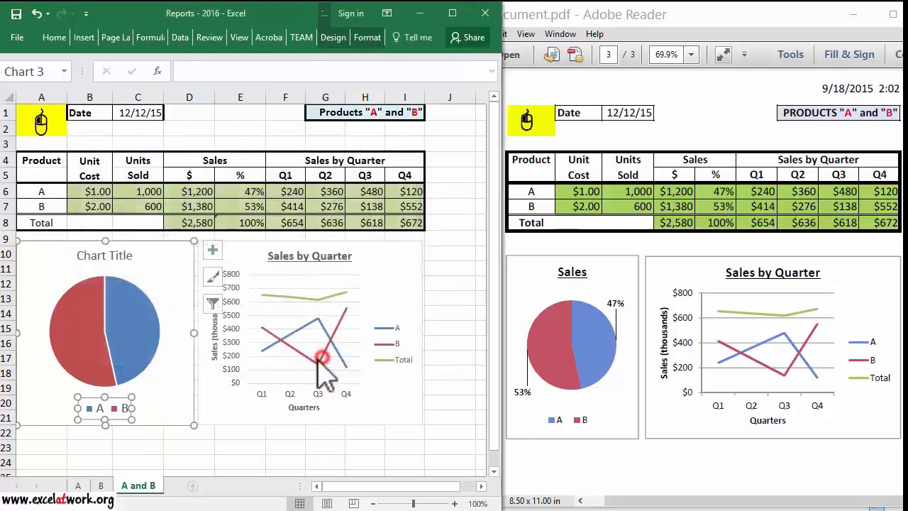
Set the pie chart title's font size to 16 and underline it.
left_click(130, 264)
right_click(126, 260)
left_click(185, 329)
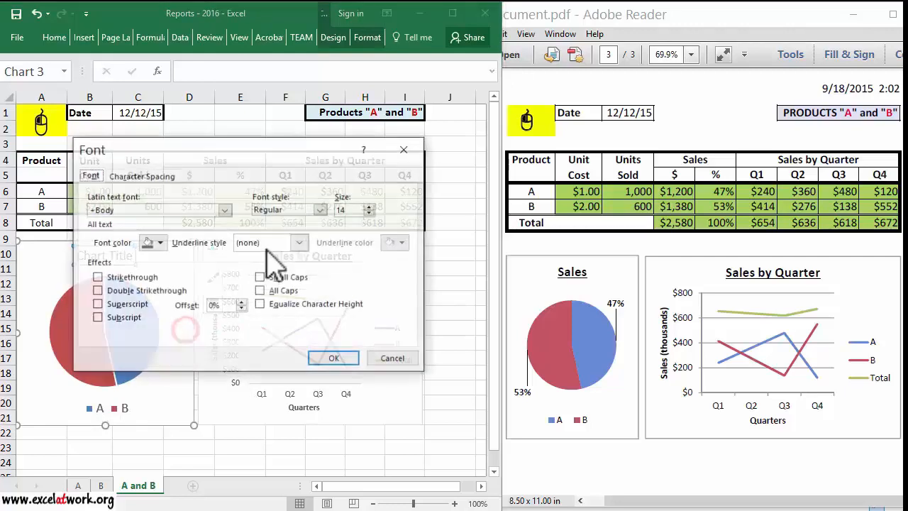
left_click_drag(306, 208, 305, 213)
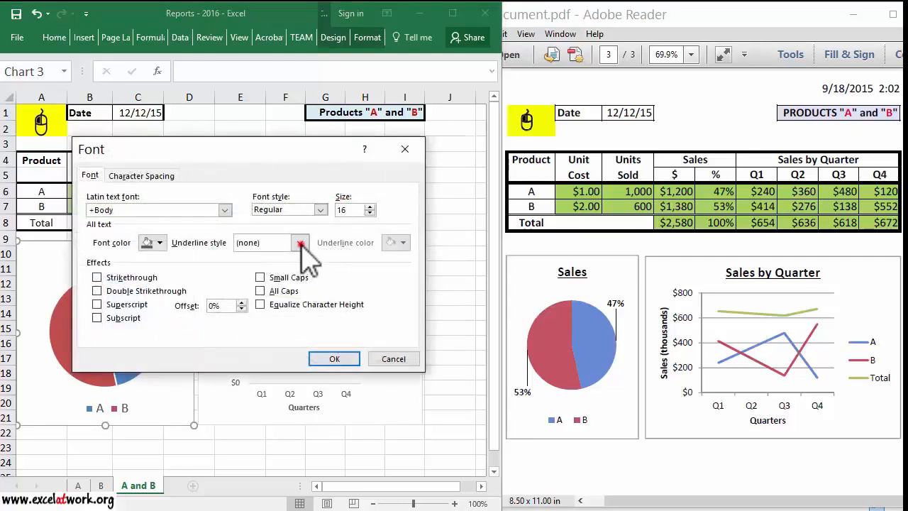
left_click(301, 243)
left_click(275, 283)
left_click(334, 358)
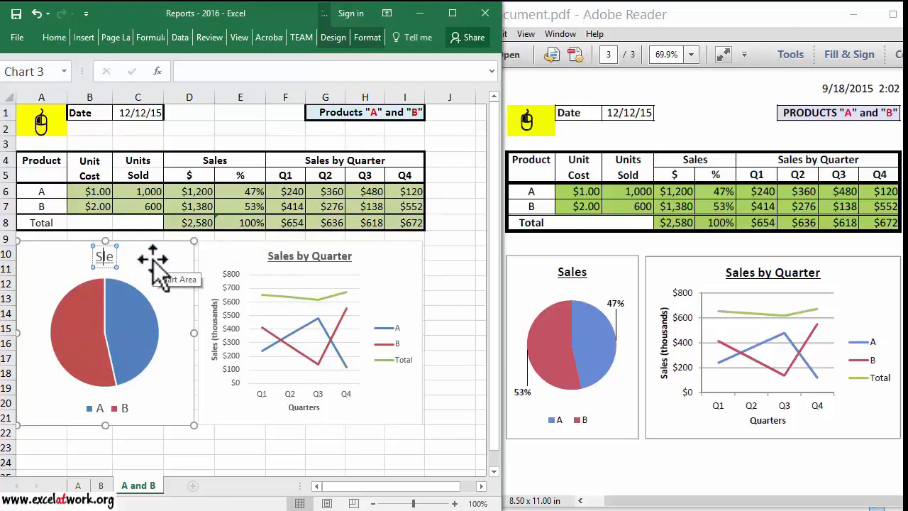
Replace the pie chart's placeholder title text with Sales.
type("ales")
key("Delete")
key("Delete")
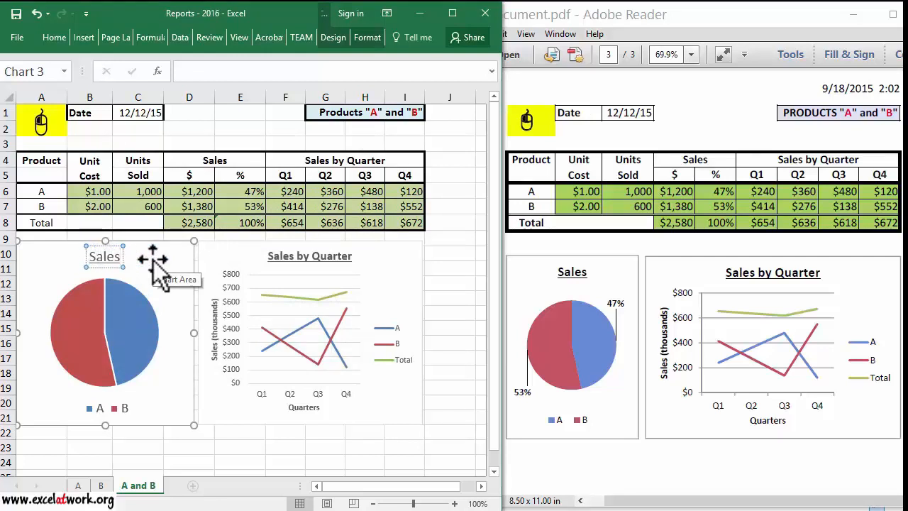
left_click(161, 254)
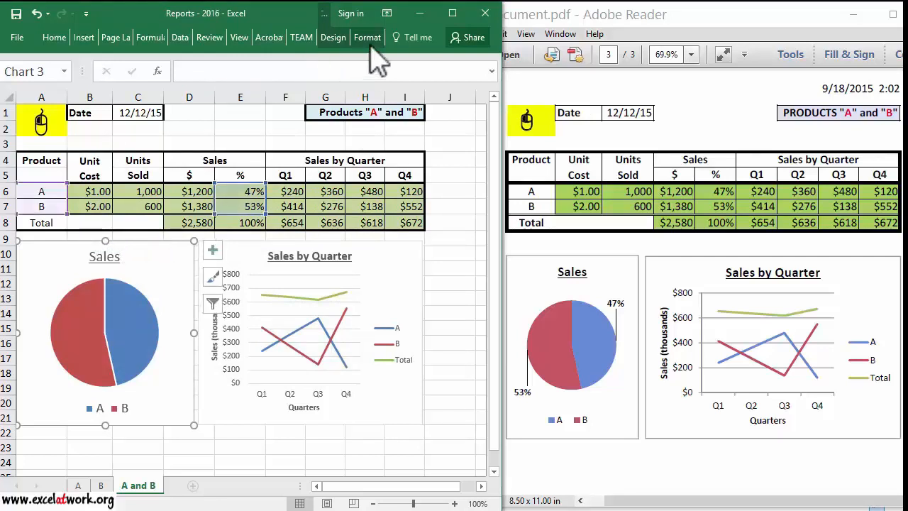
Add data labels to the Sales pie chart at the Outside End position.
left_click(332, 37)
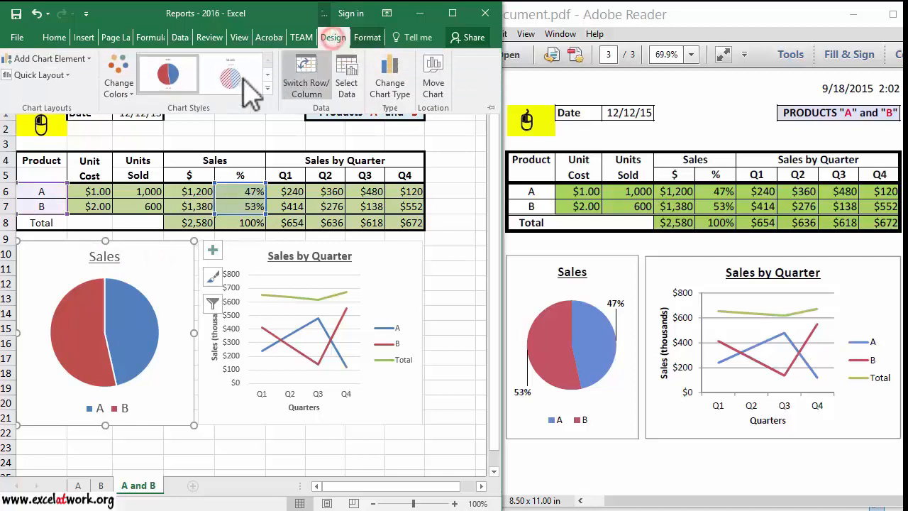
left_click(89, 59)
mouse_move(77, 95)
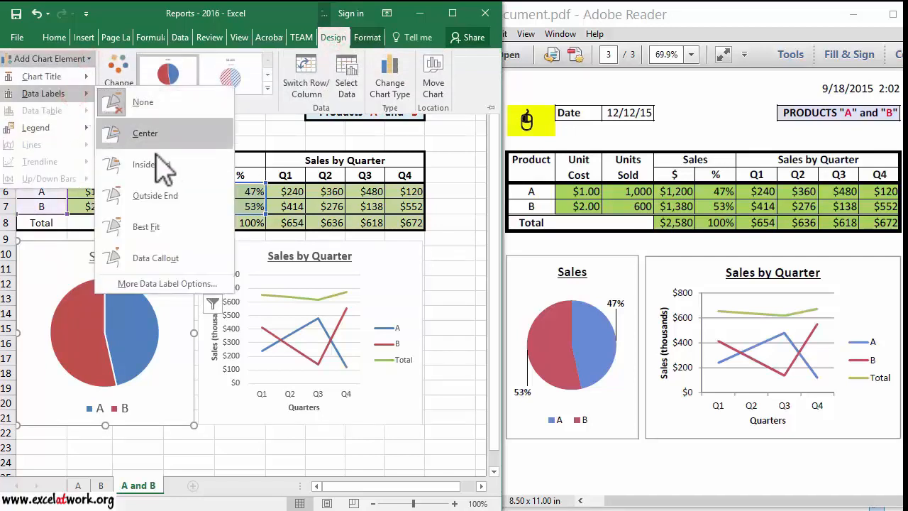
left_click(169, 196)
Set the font size of the pie chart's percentage labels to 14.
left_click(170, 330)
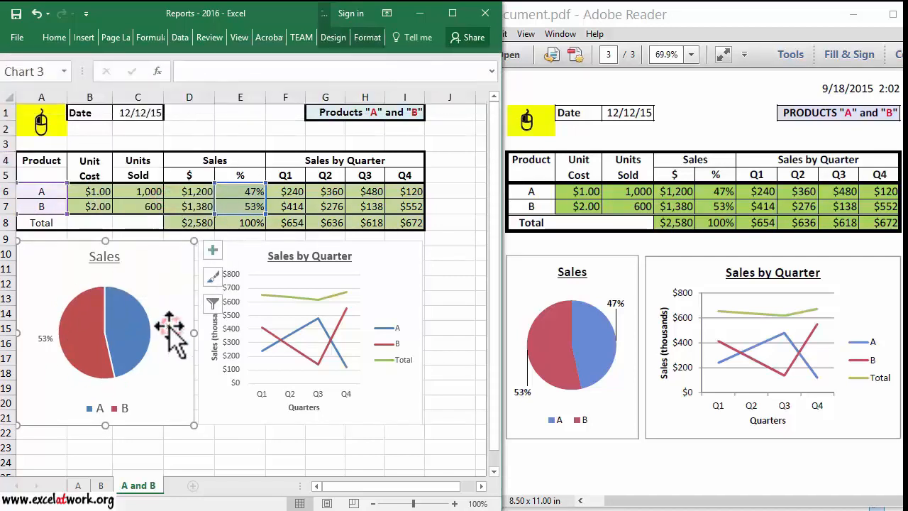
right_click(164, 326)
left_click(206, 370)
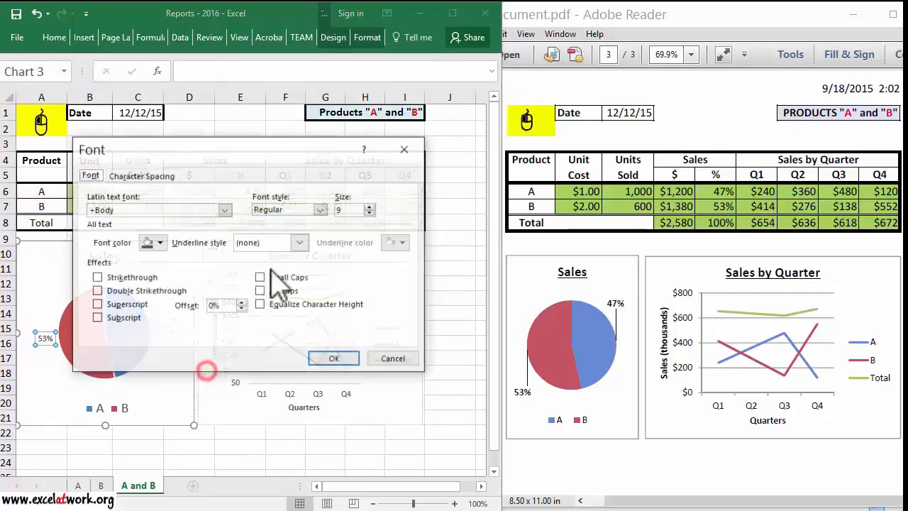
double_click(341, 209)
type("14")
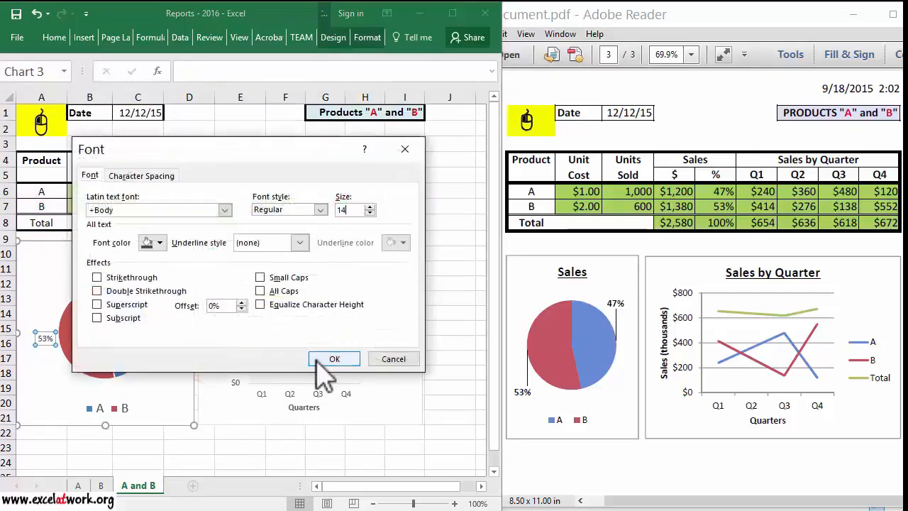
left_click(317, 360)
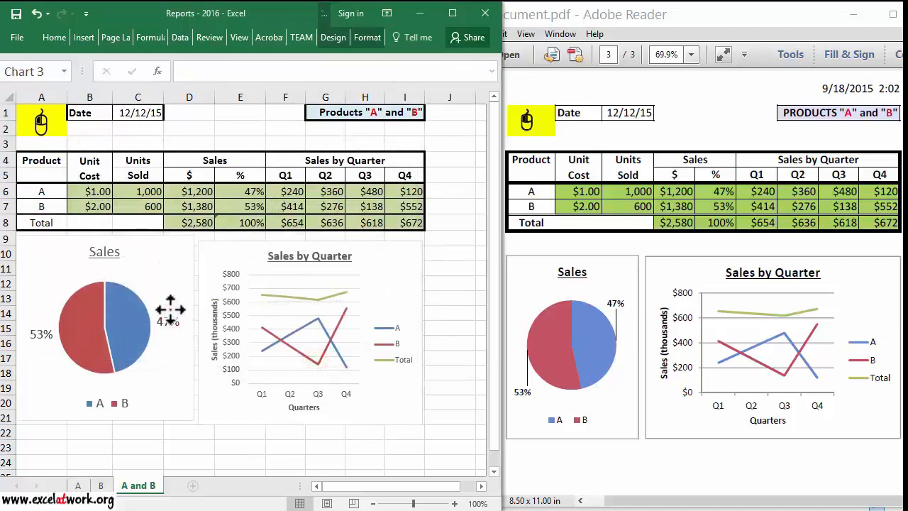
Reposition the pie chart's percentage labels, moving slice A's label upward and slice B's label downward, and deselect the chart.
left_click(171, 310)
left_click(174, 318)
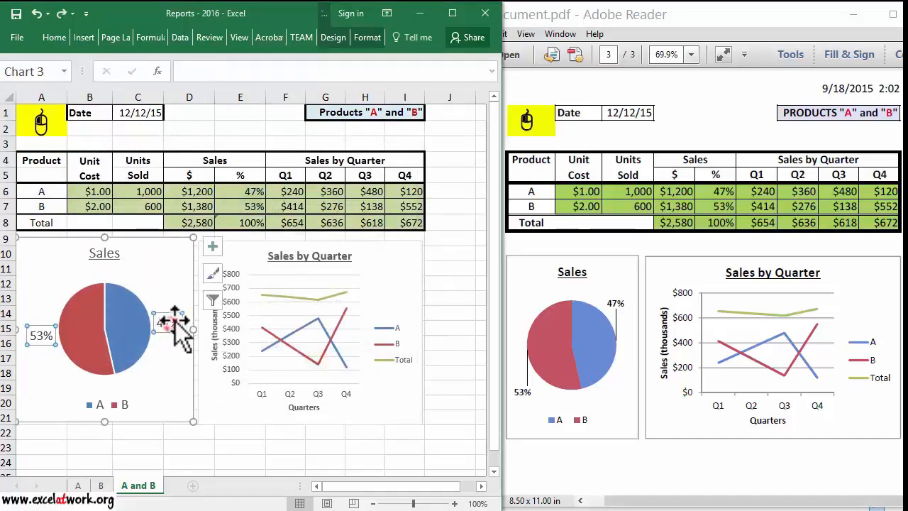
left_click_drag(178, 326, 178, 295)
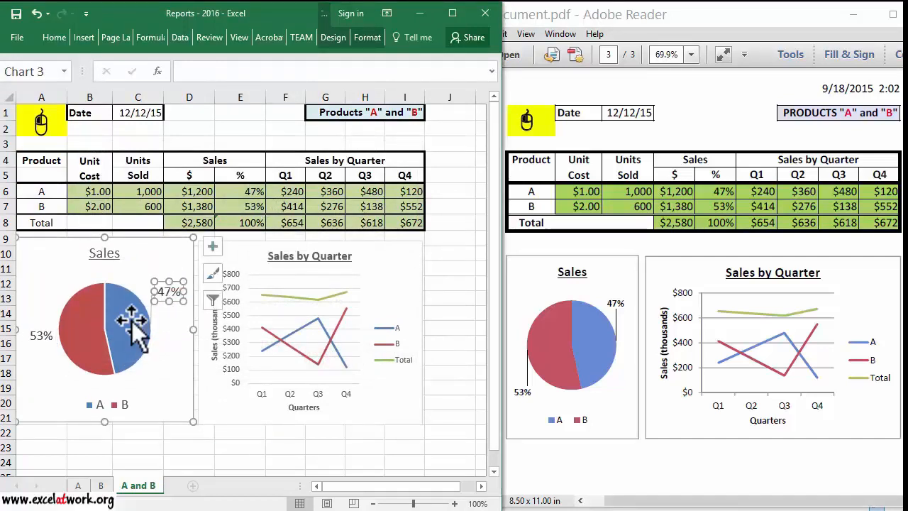
left_click(36, 339)
left_click_drag(41, 345, 33, 373)
left_click(124, 444)
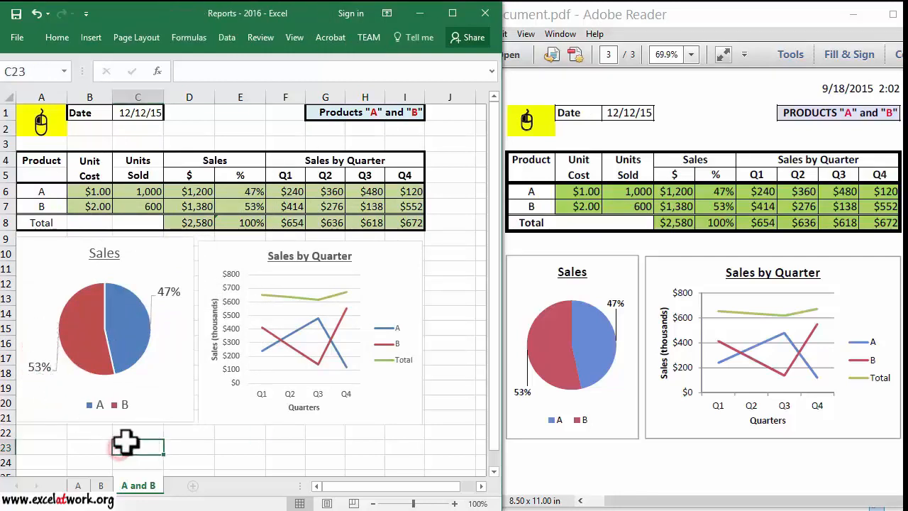